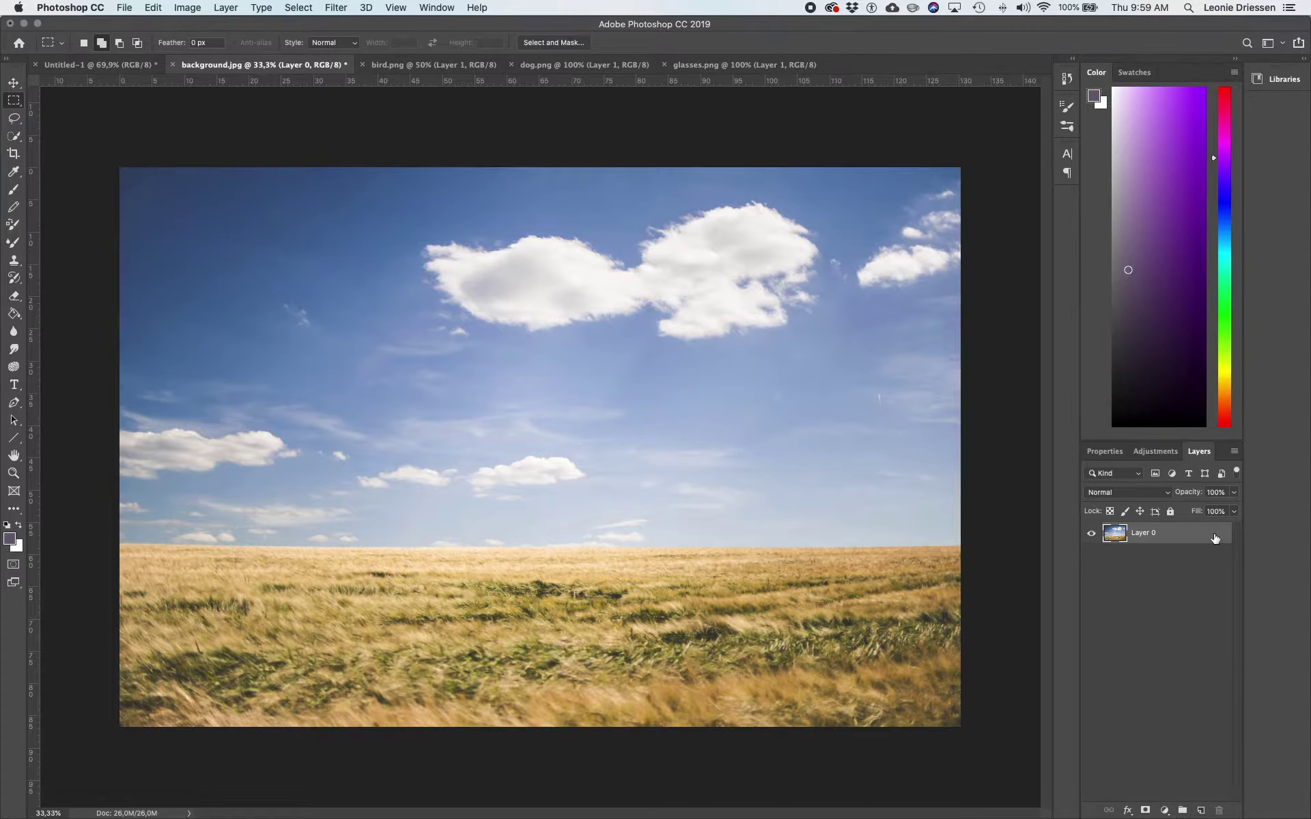
Unlock the layer in background.jpg and copy the entire landscape picture into the Untitled-1 document.
left_click(1170, 511)
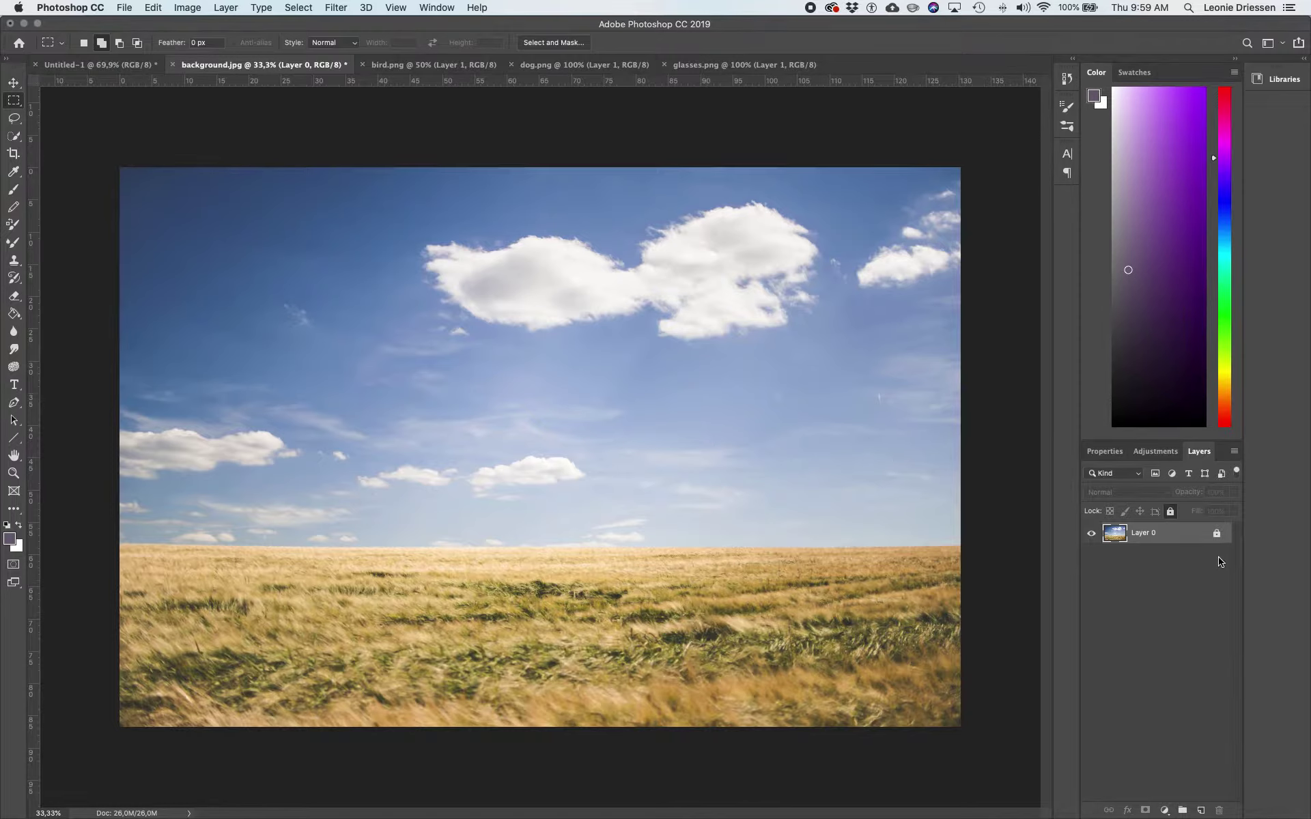
left_click(1216, 534)
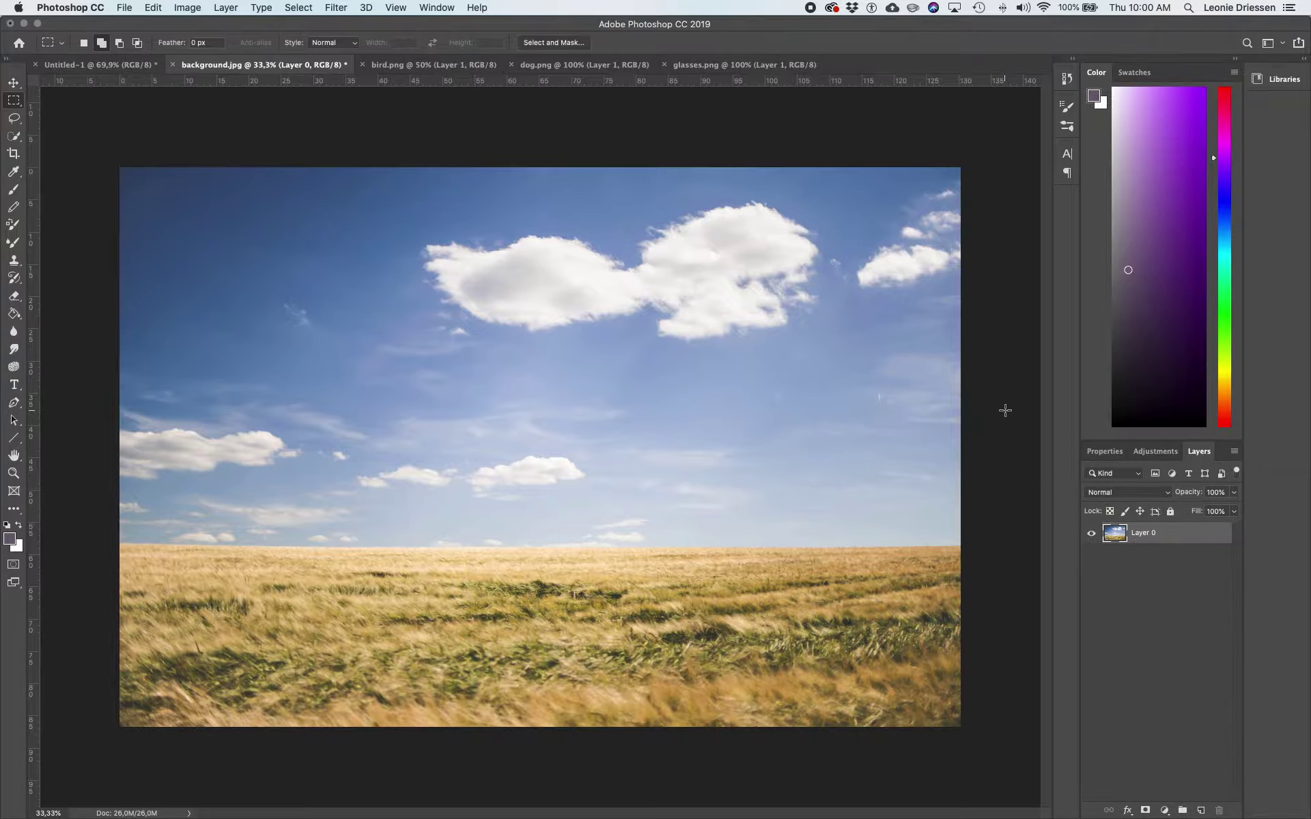
key("super+a")
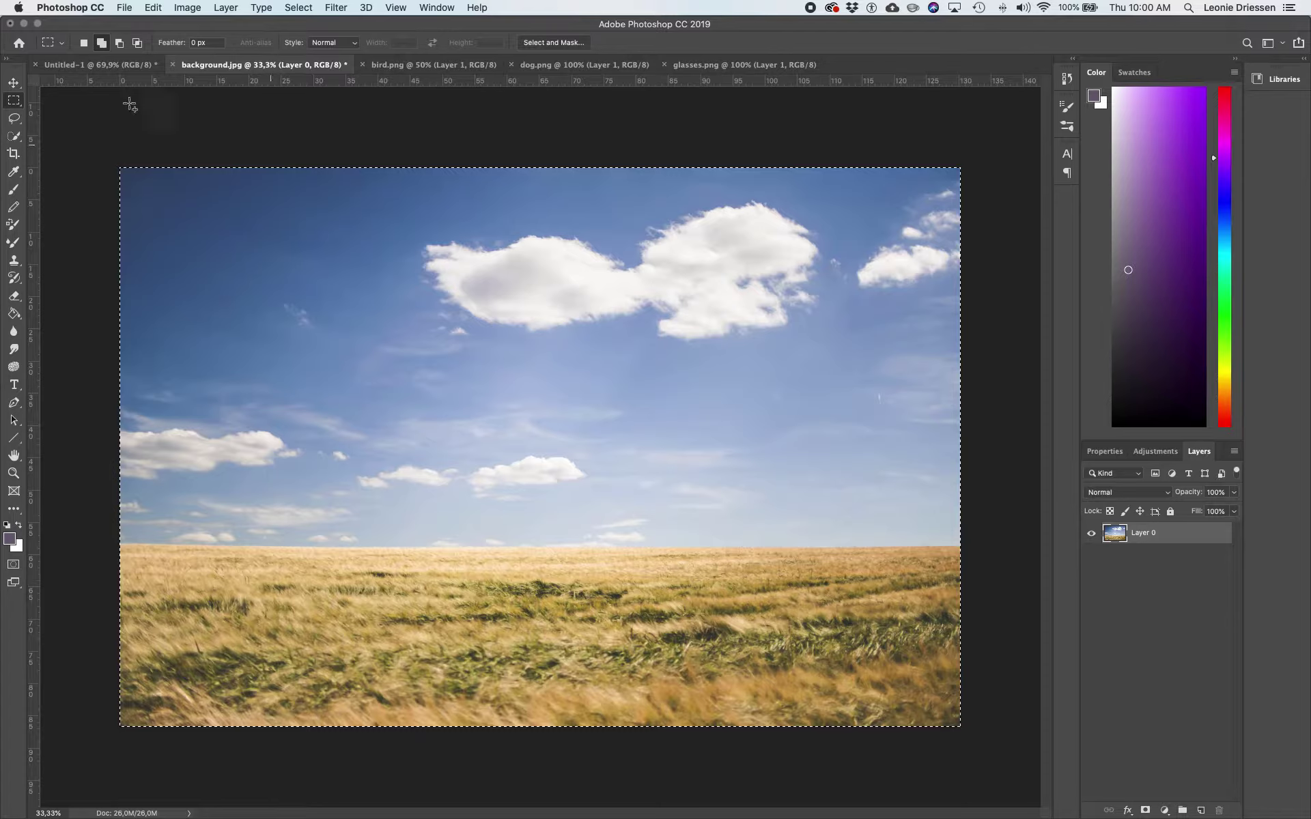
left_click(81, 67)
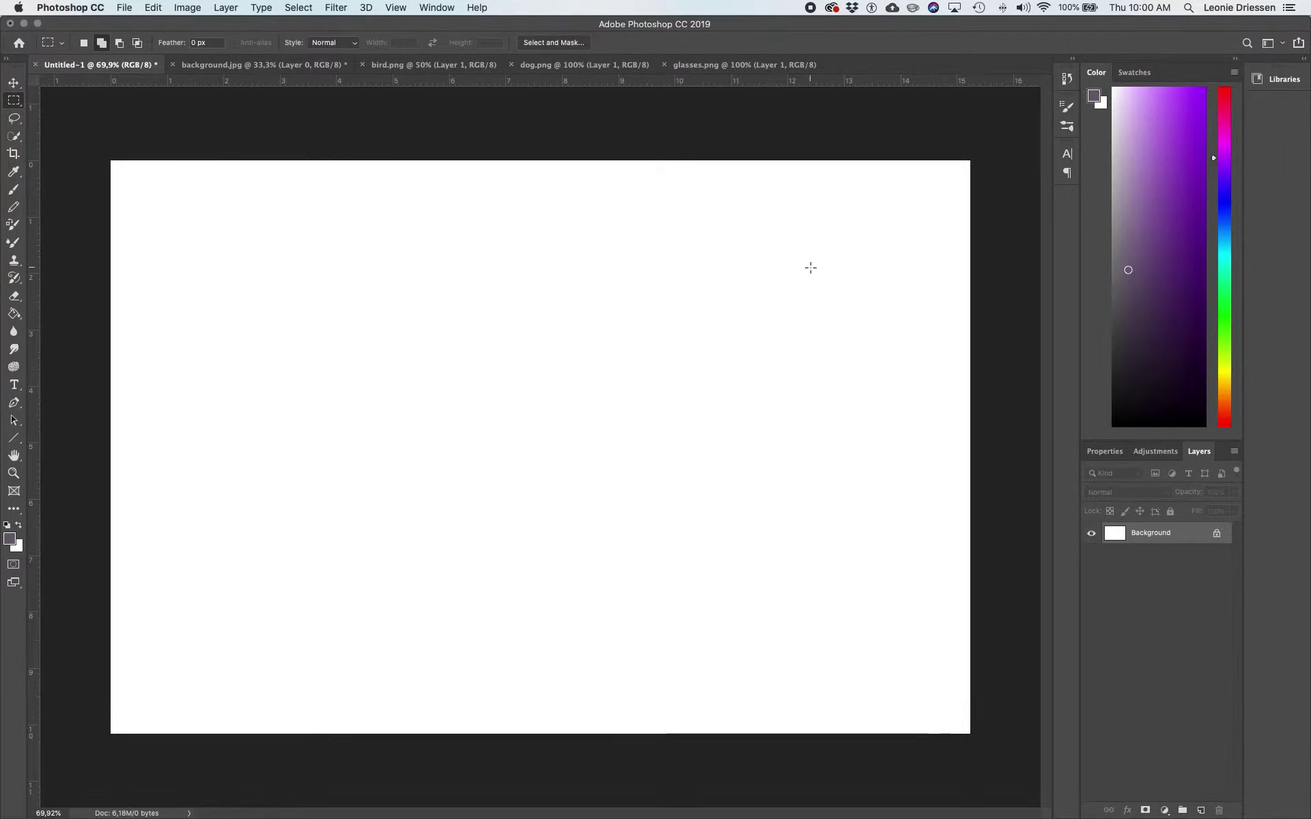
key("super+v")
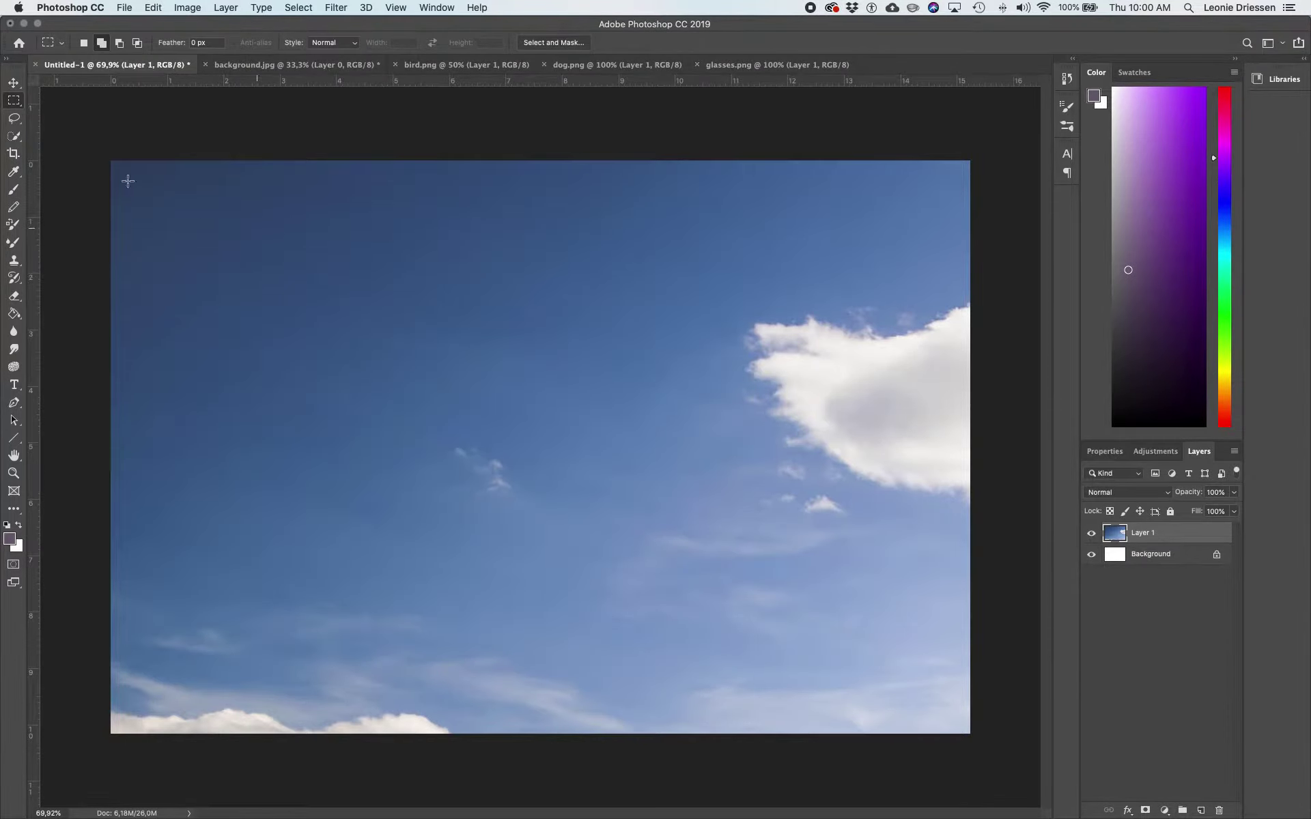
Move the pasted landscape and scale it down proportionally to about 49%, aligned with the canvas's upper-left corner.
left_click(13, 85)
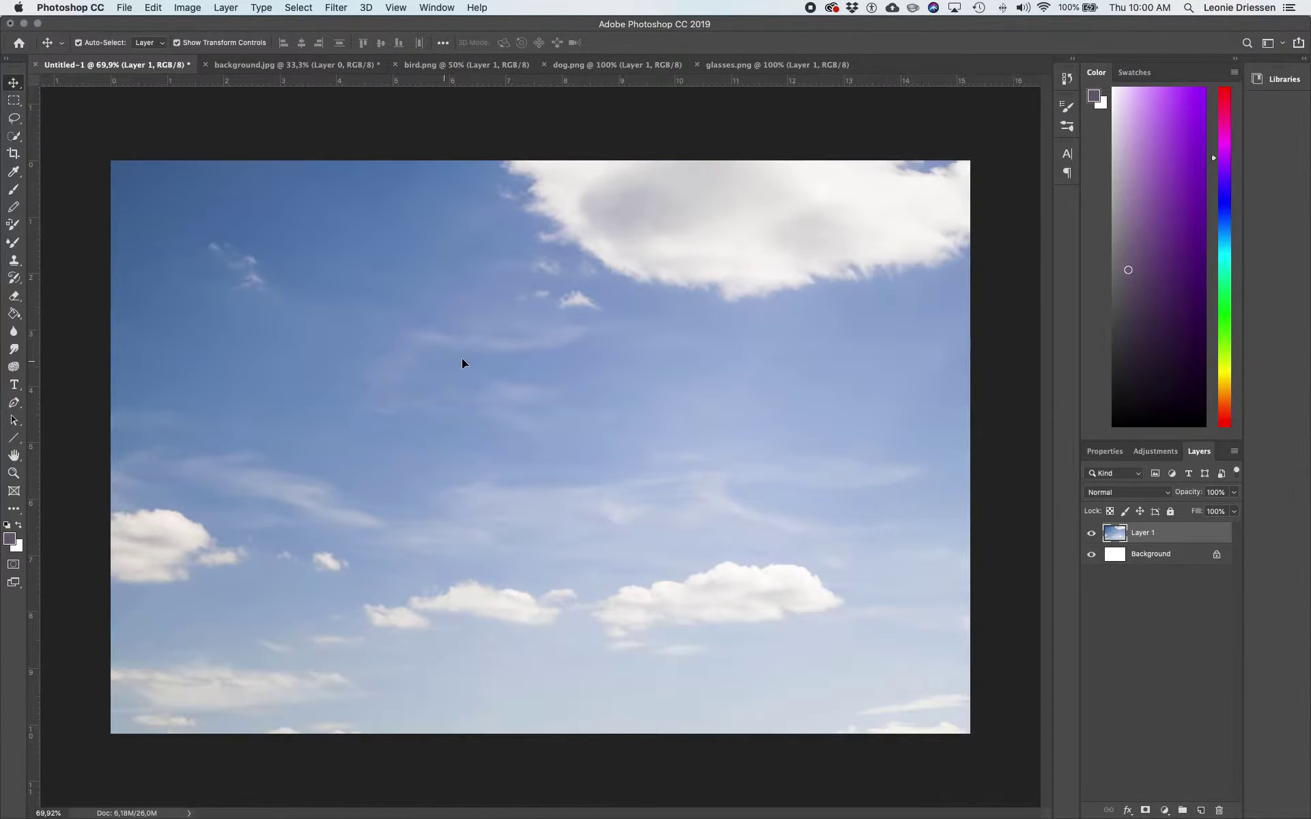
left_click_drag(462, 362, 570, 398)
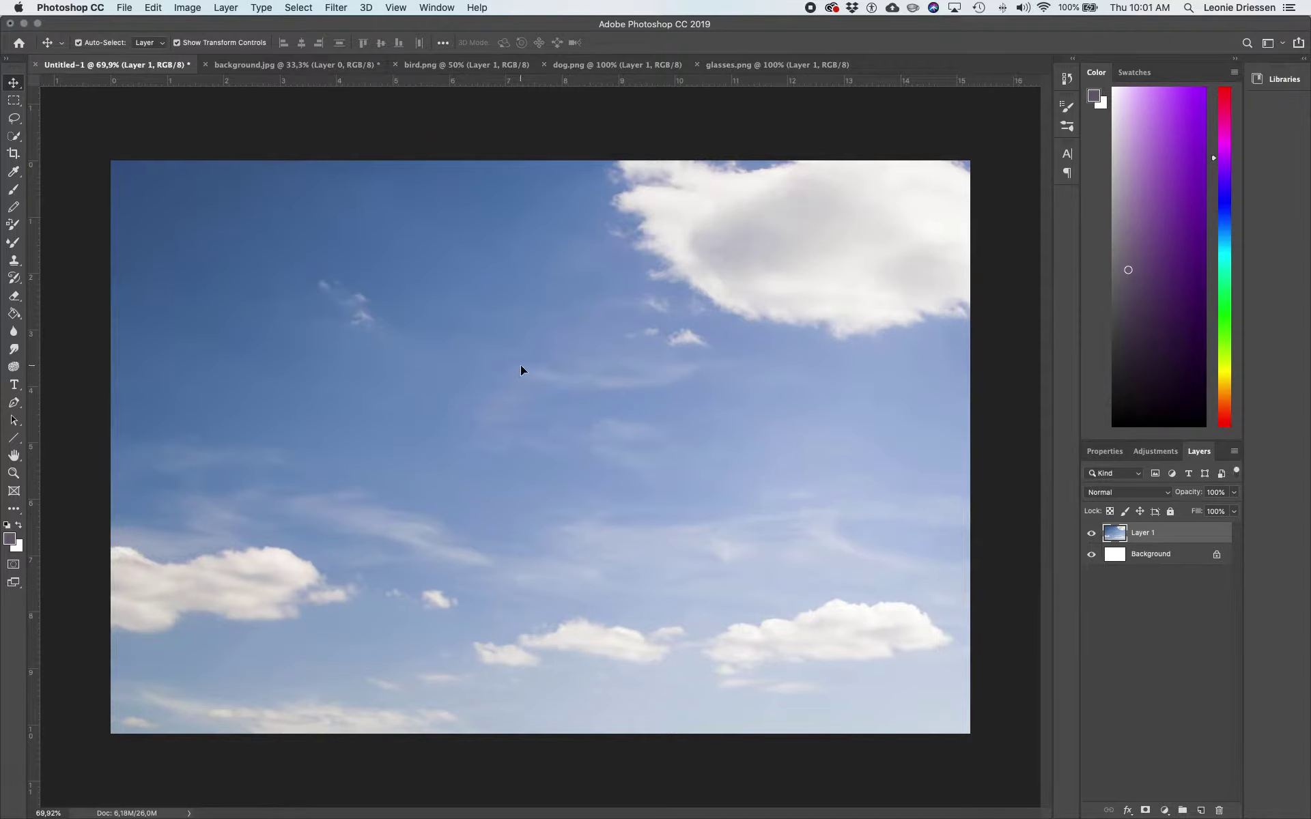
key("super")
key("super+t")
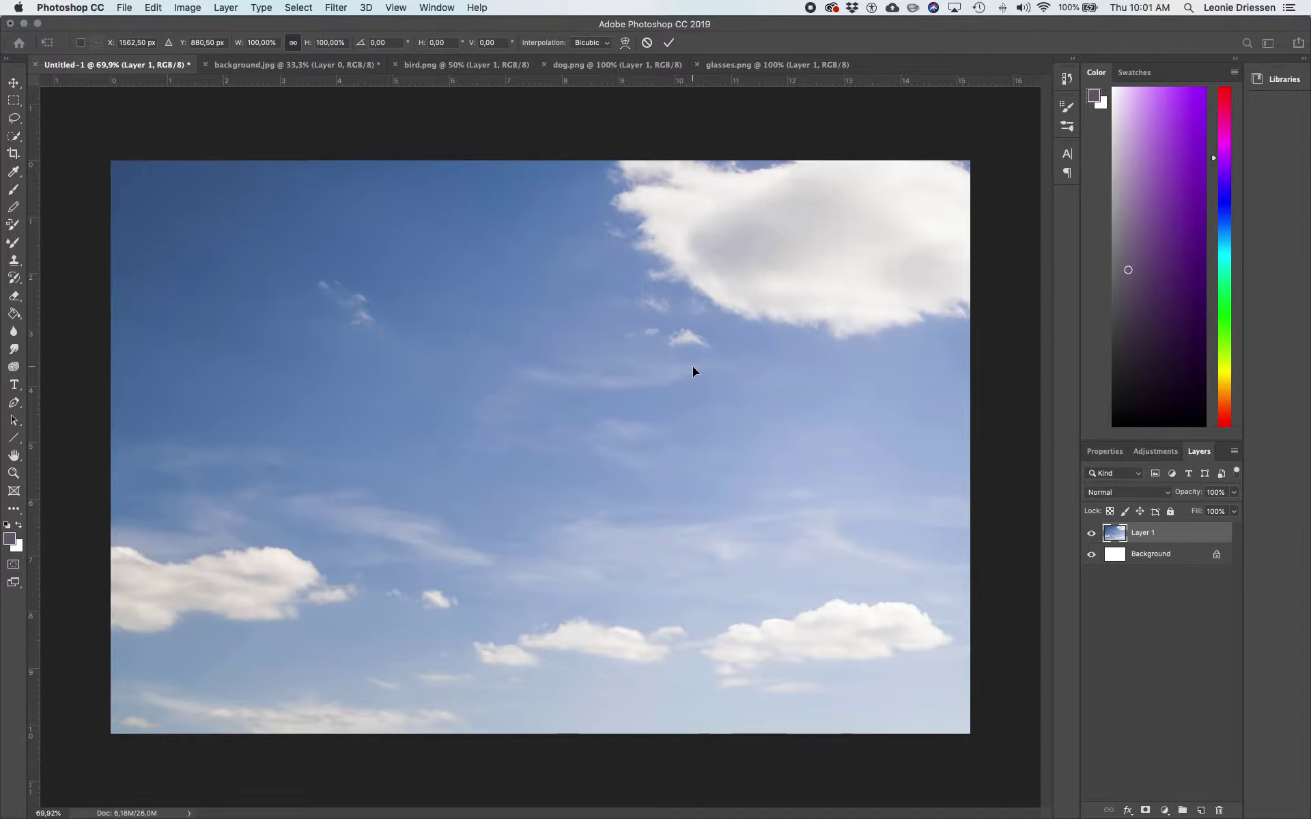
key("super+minus")
key("super+minus")
key("super+minus")
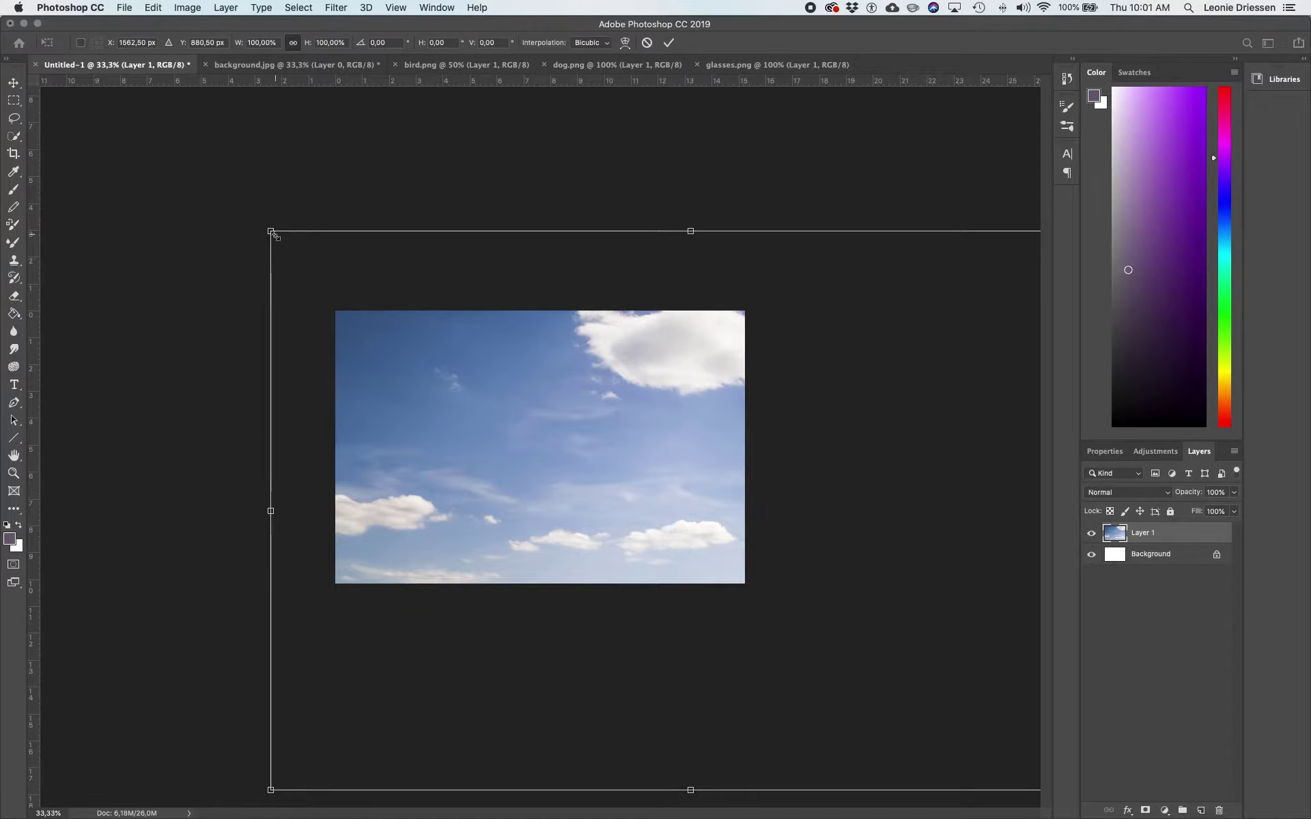
left_click_drag(275, 234, 582, 441)
left_click_drag(667, 515, 455, 404)
left_click_drag(880, 673, 747, 593)
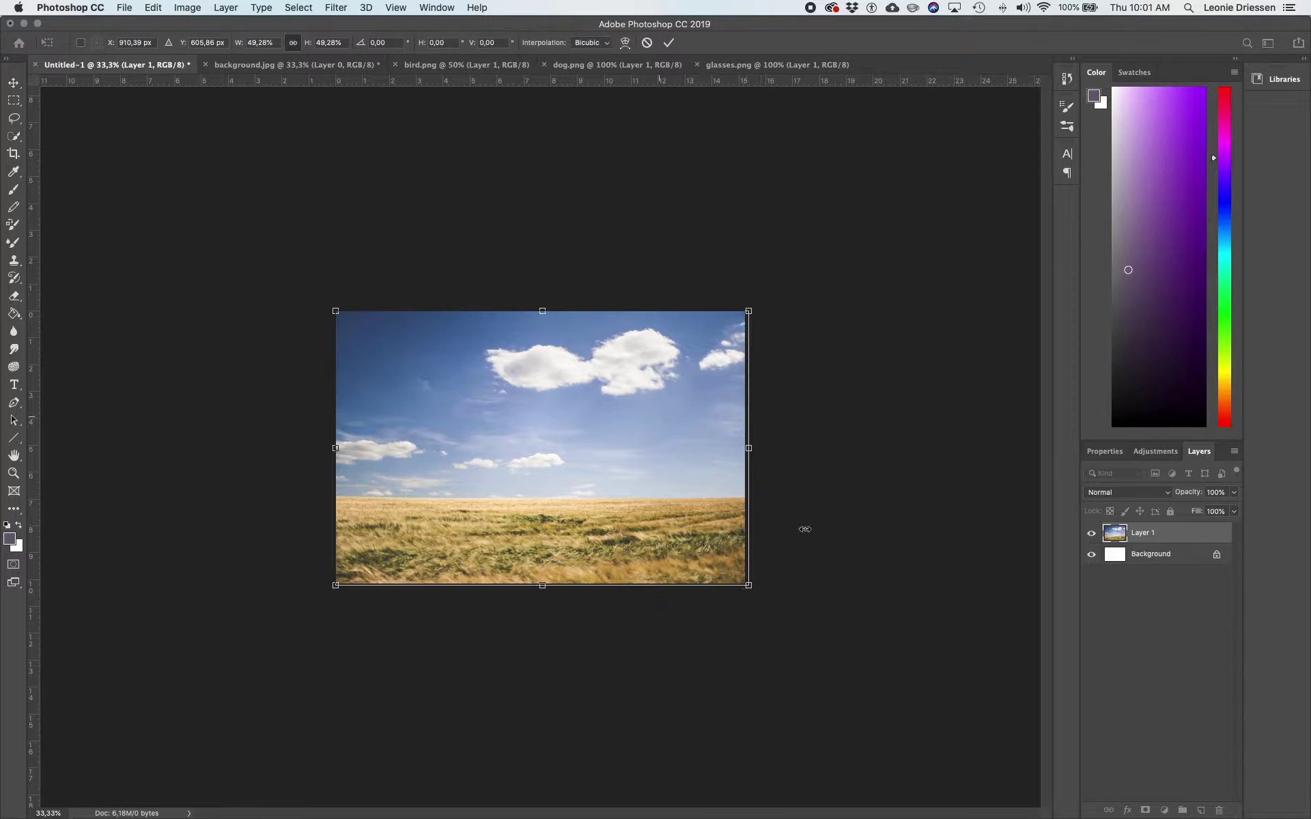
Try stretching the landscape out of proportion, wider and flatter, and undo the distortion.
left_click_drag(749, 586, 809, 465)
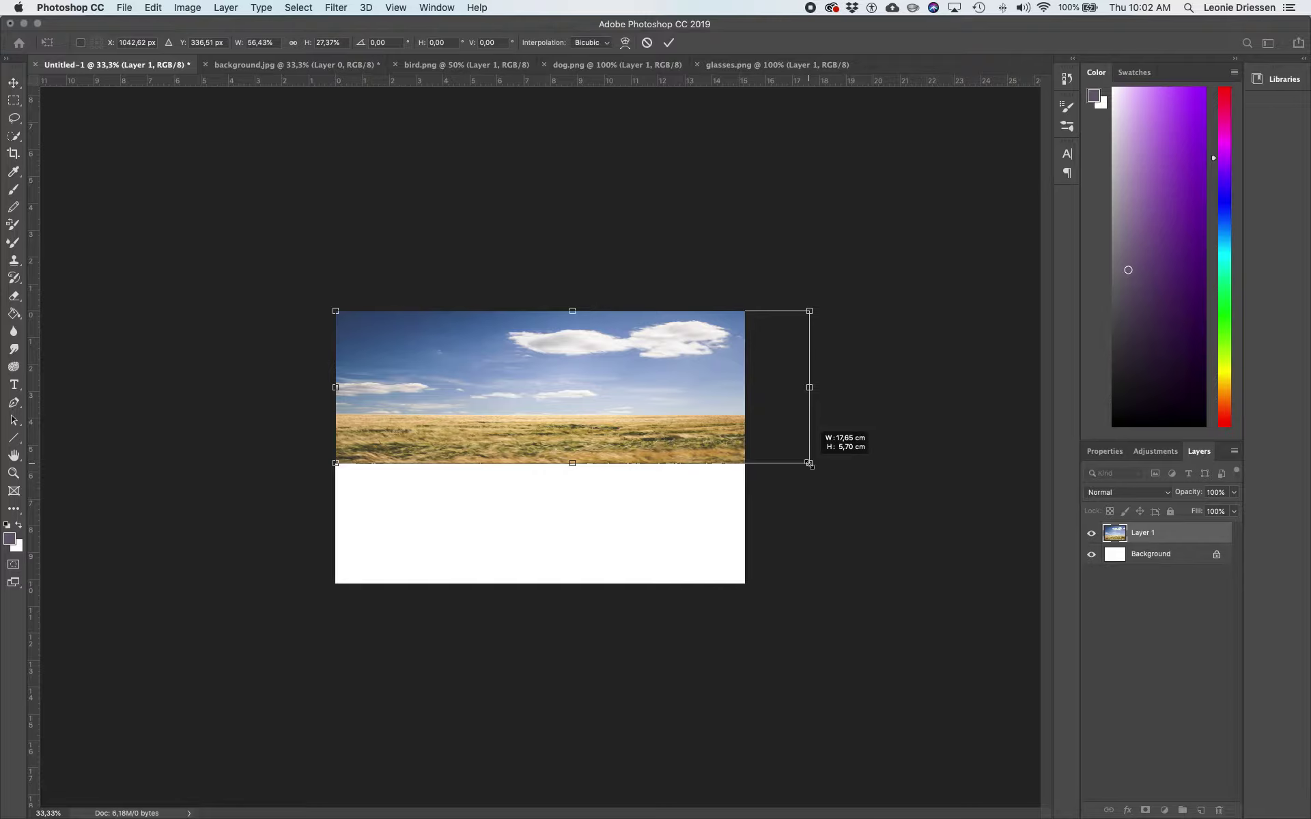
left_click_drag(809, 464, 811, 468)
key("super+z")
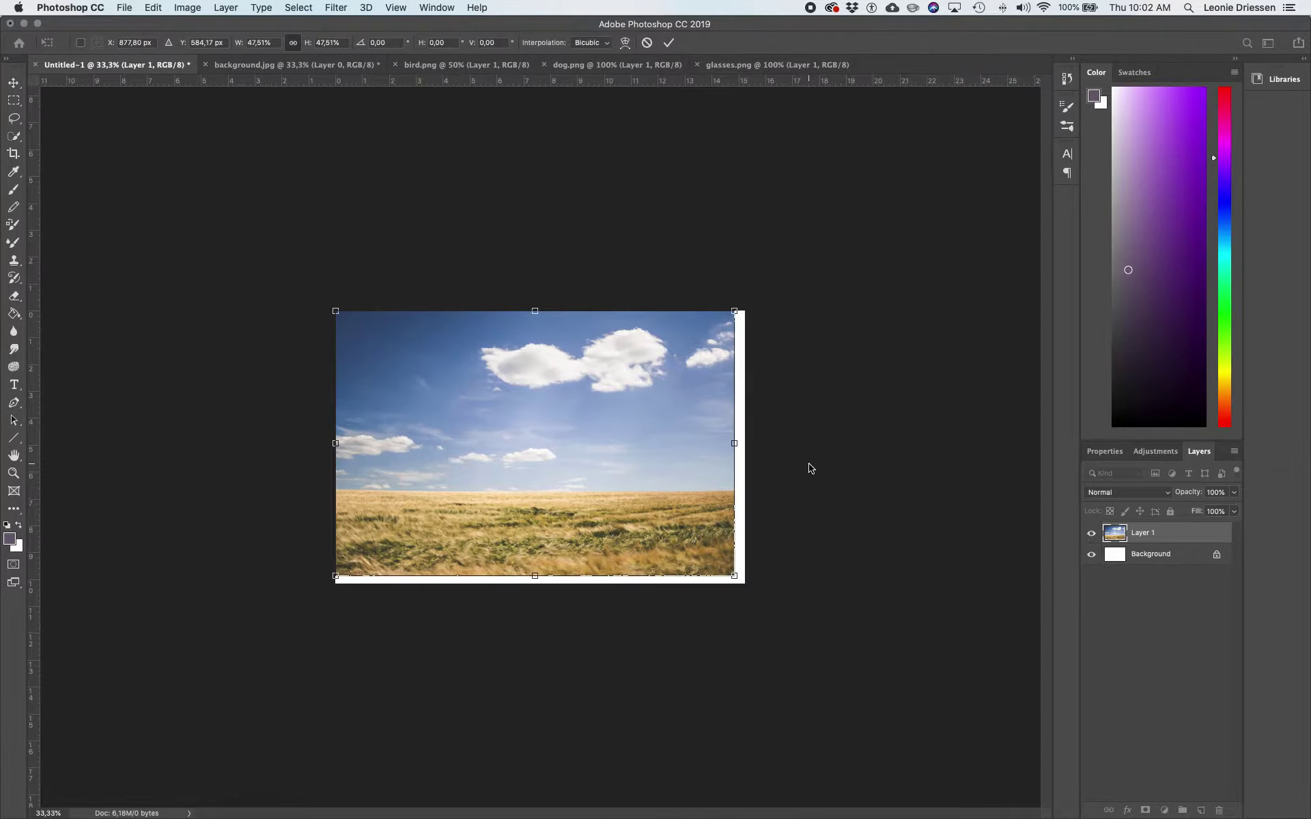
Enlarge the landscape proportionally to about 49.11% so it covers the whole canvas, apply the transformation and deselect the layer.
left_click_drag(735, 576, 748, 589)
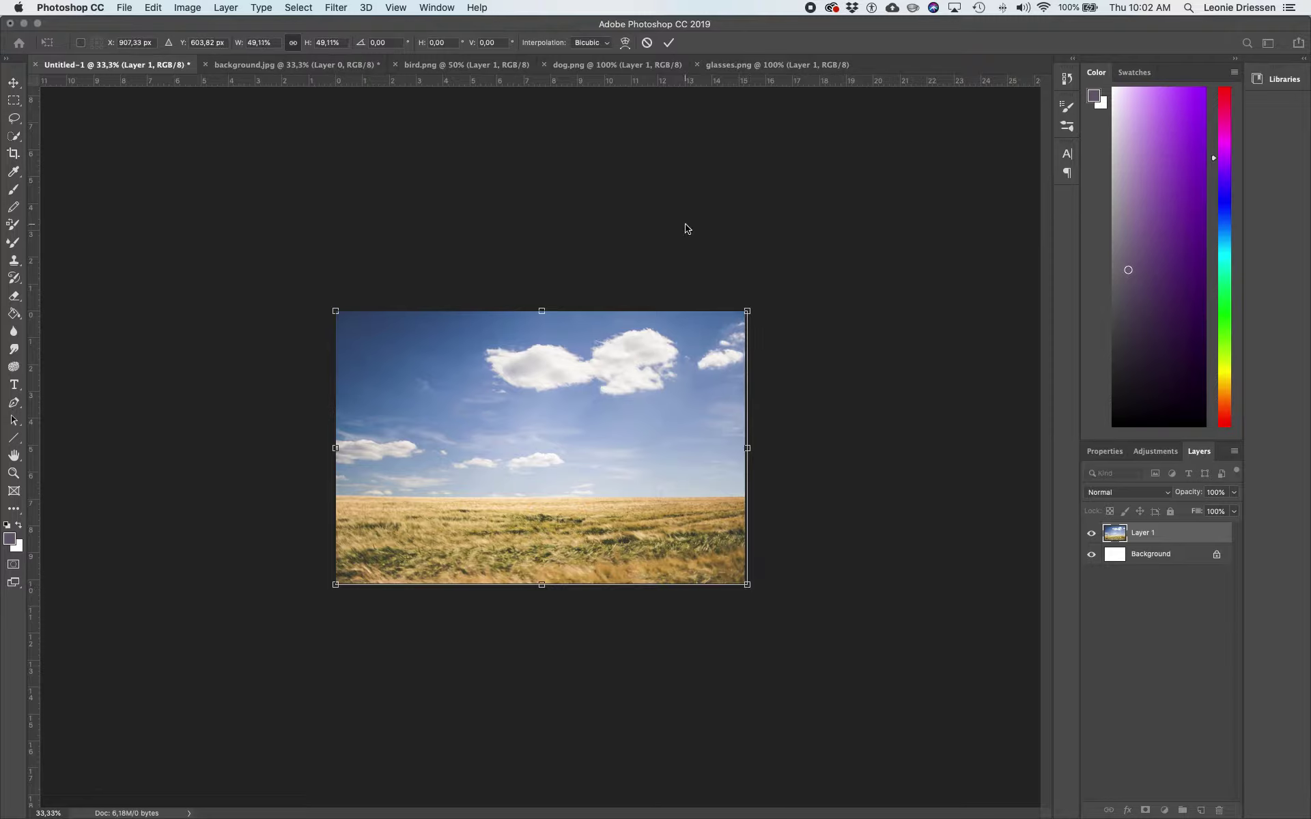
left_click(668, 43)
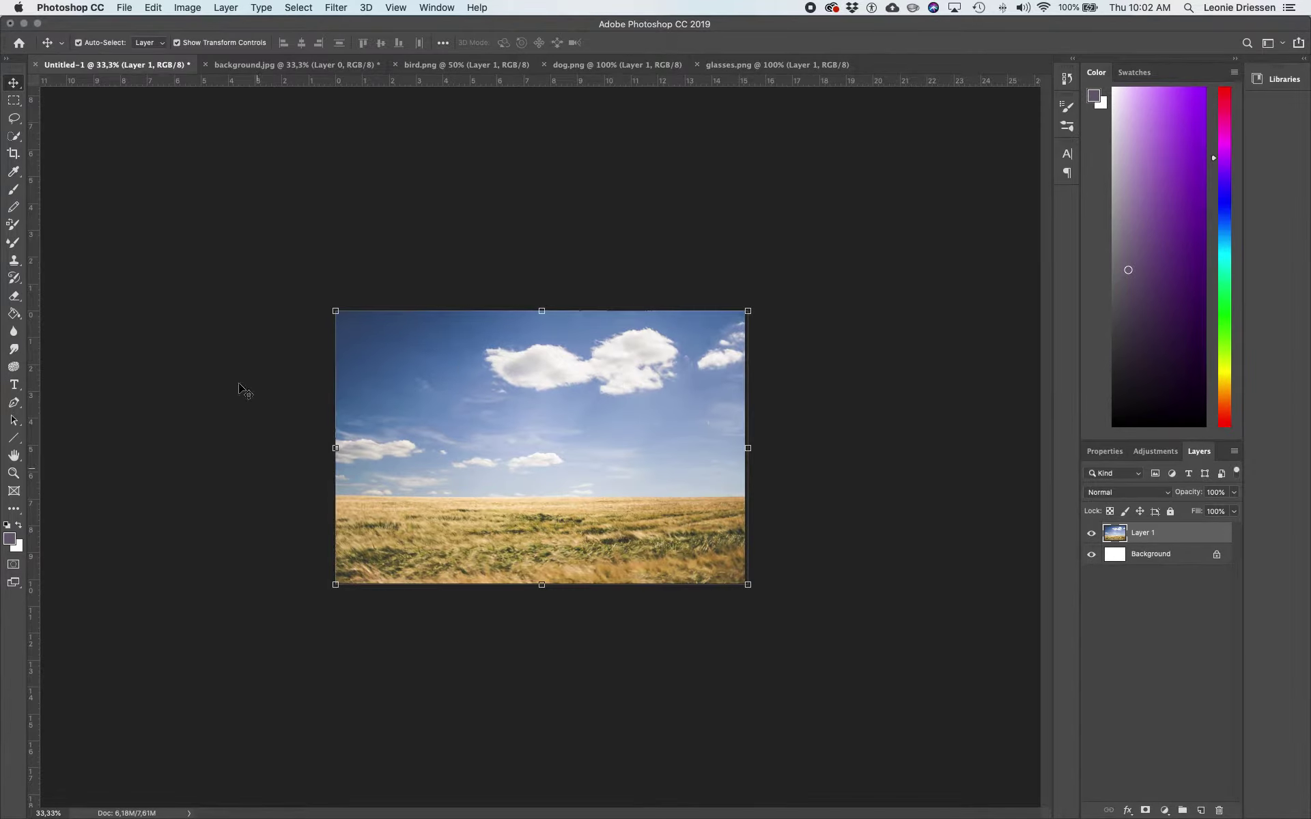
left_click(182, 302)
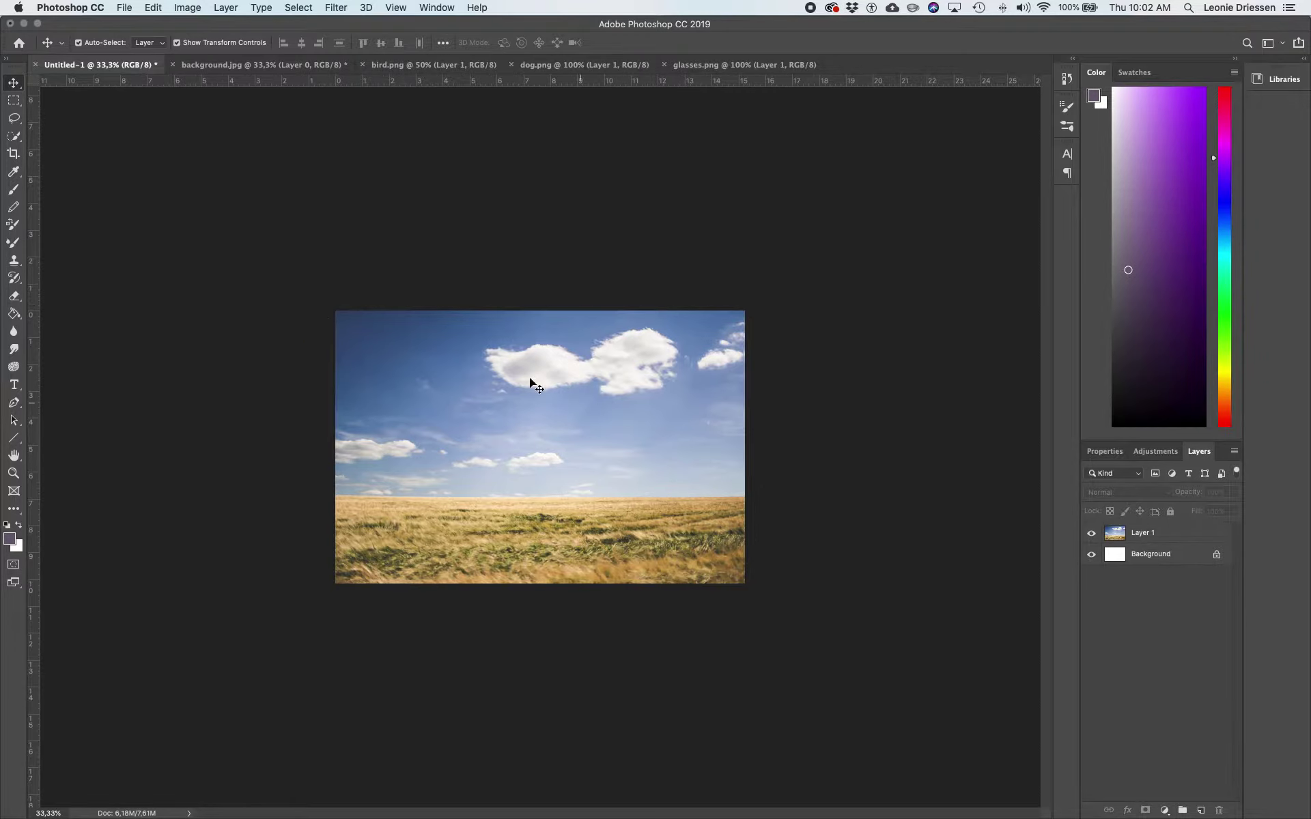
key("super")
key("super+plus")
key("super+plus")
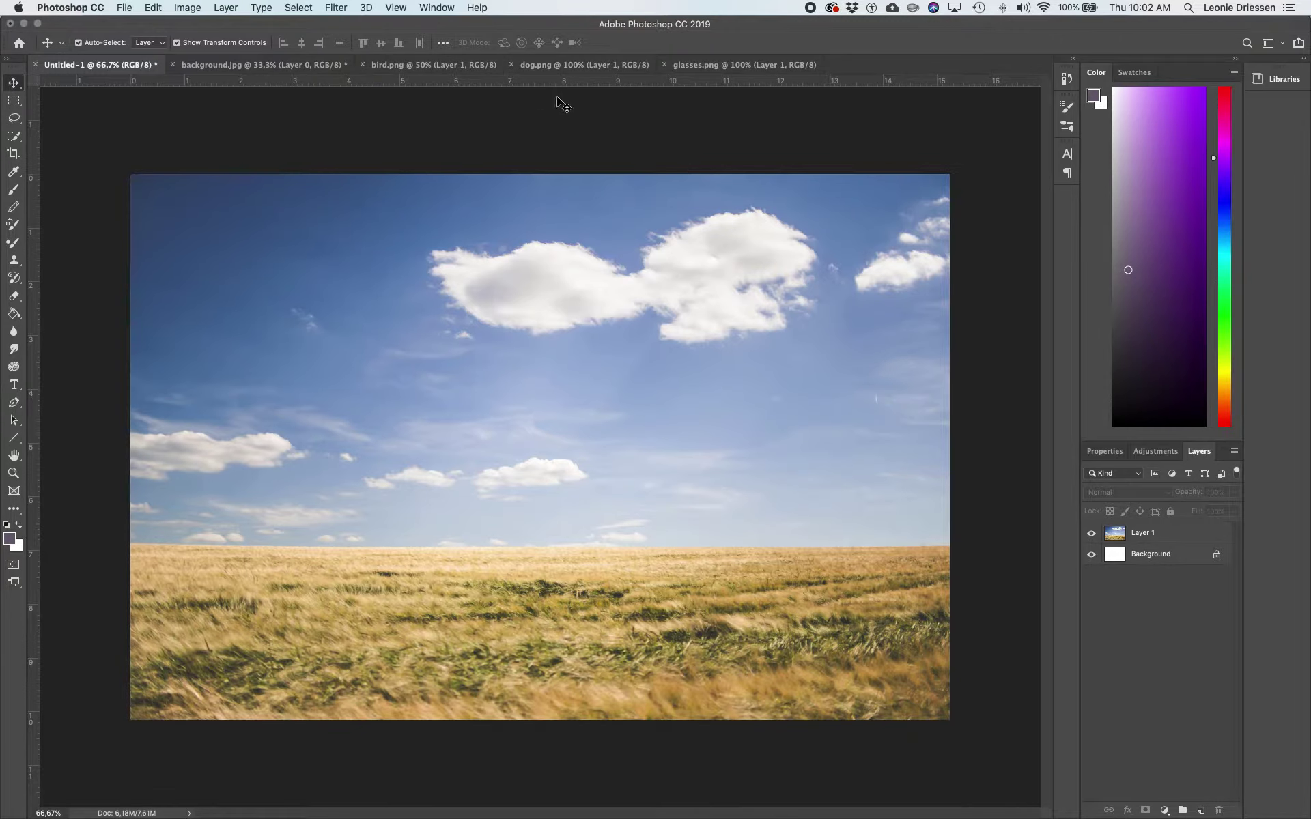
Copy the entire dog image from dog.png and paste it into the Untitled-1 document.
left_click(587, 67)
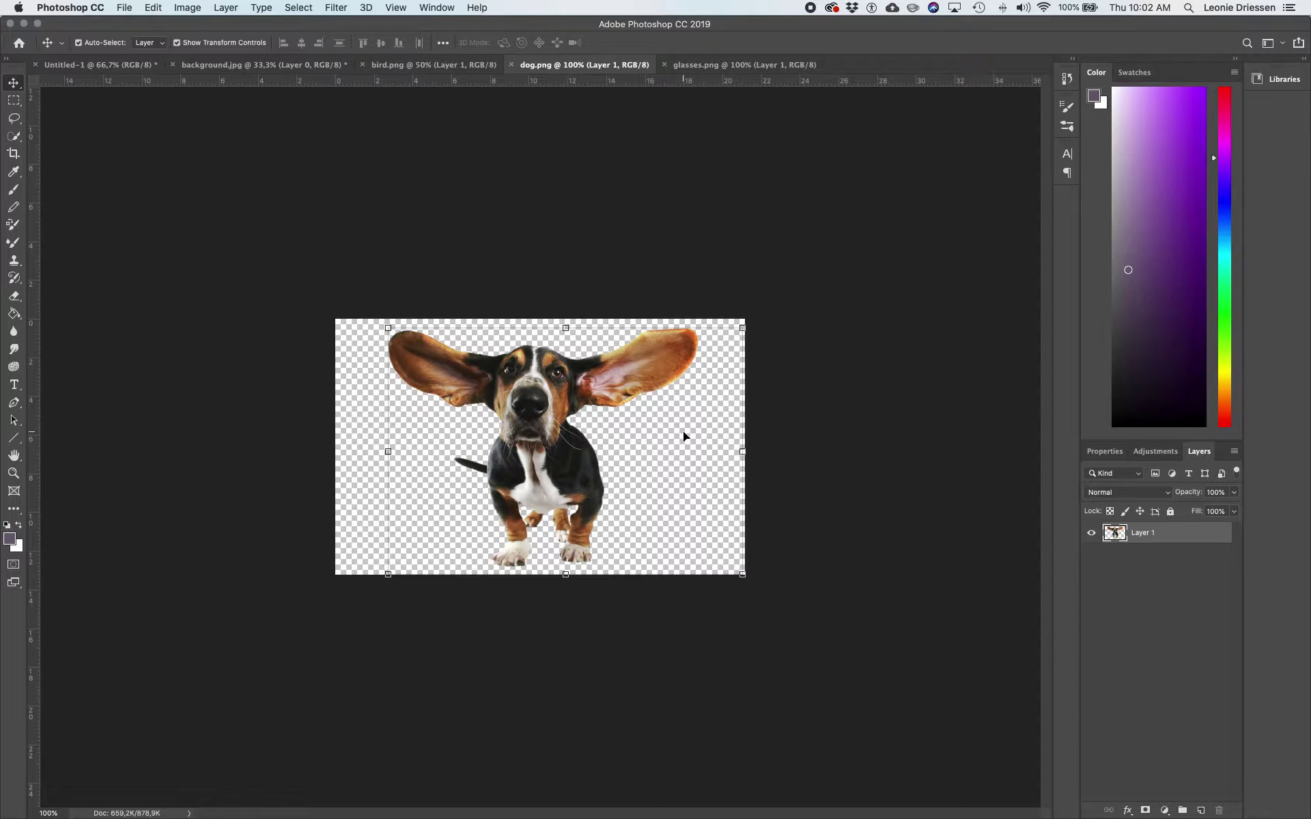
key("super+a")
key("super+c")
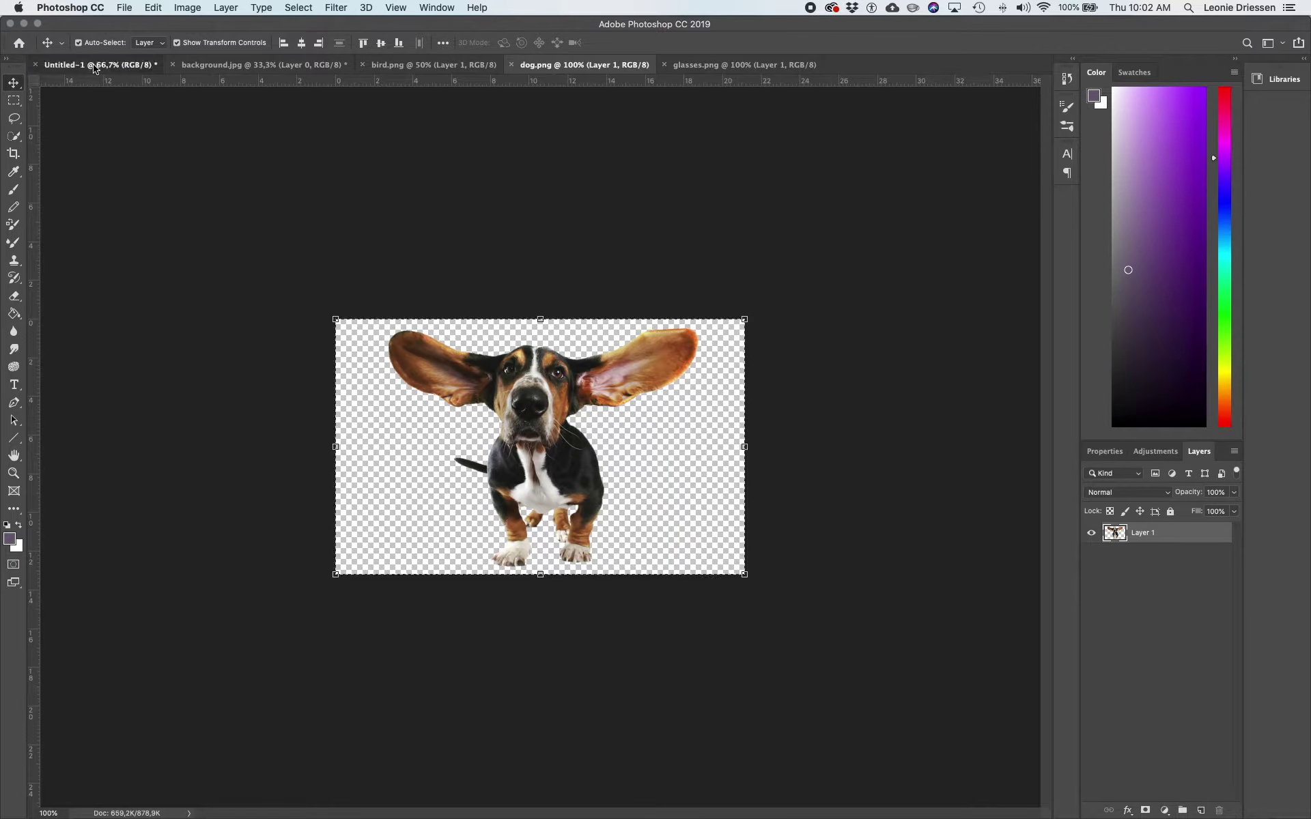
left_click(91, 66)
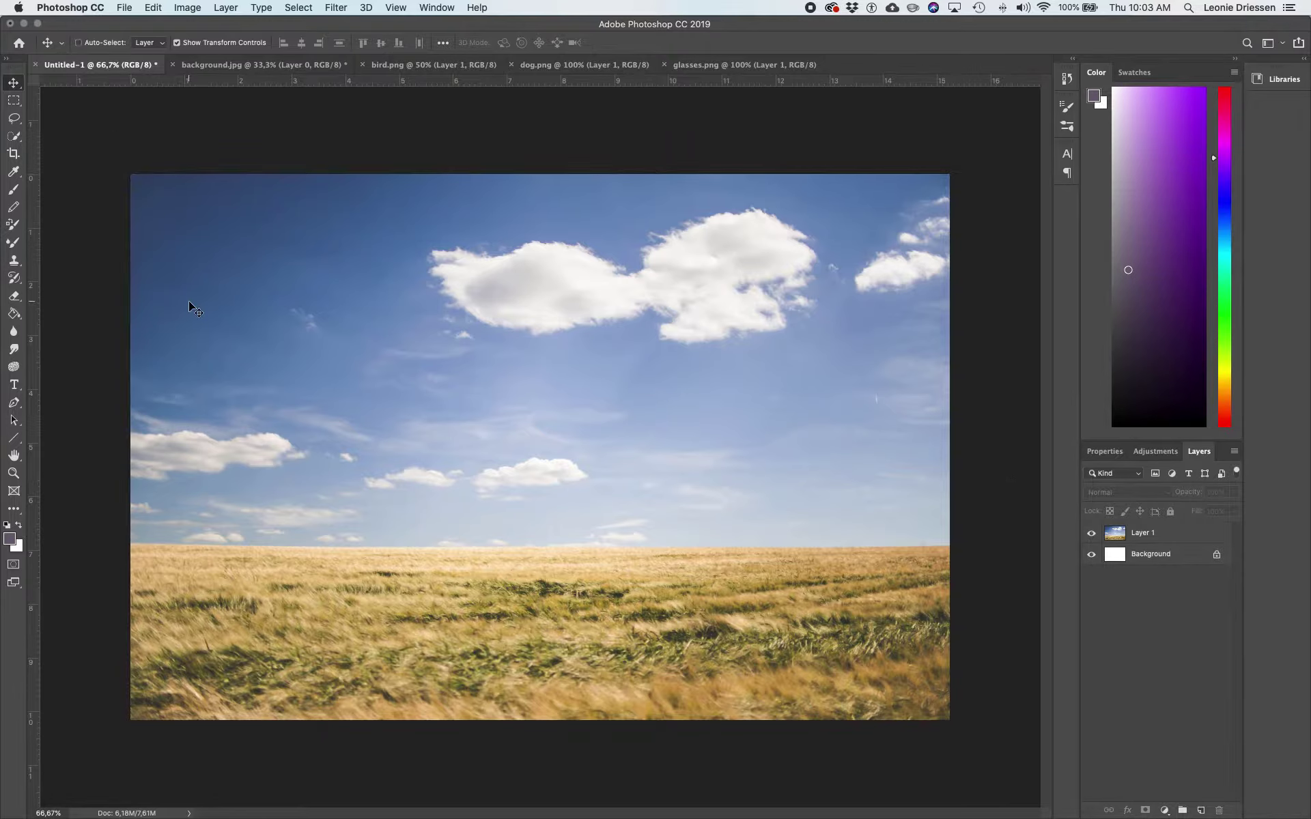
key("super+v")
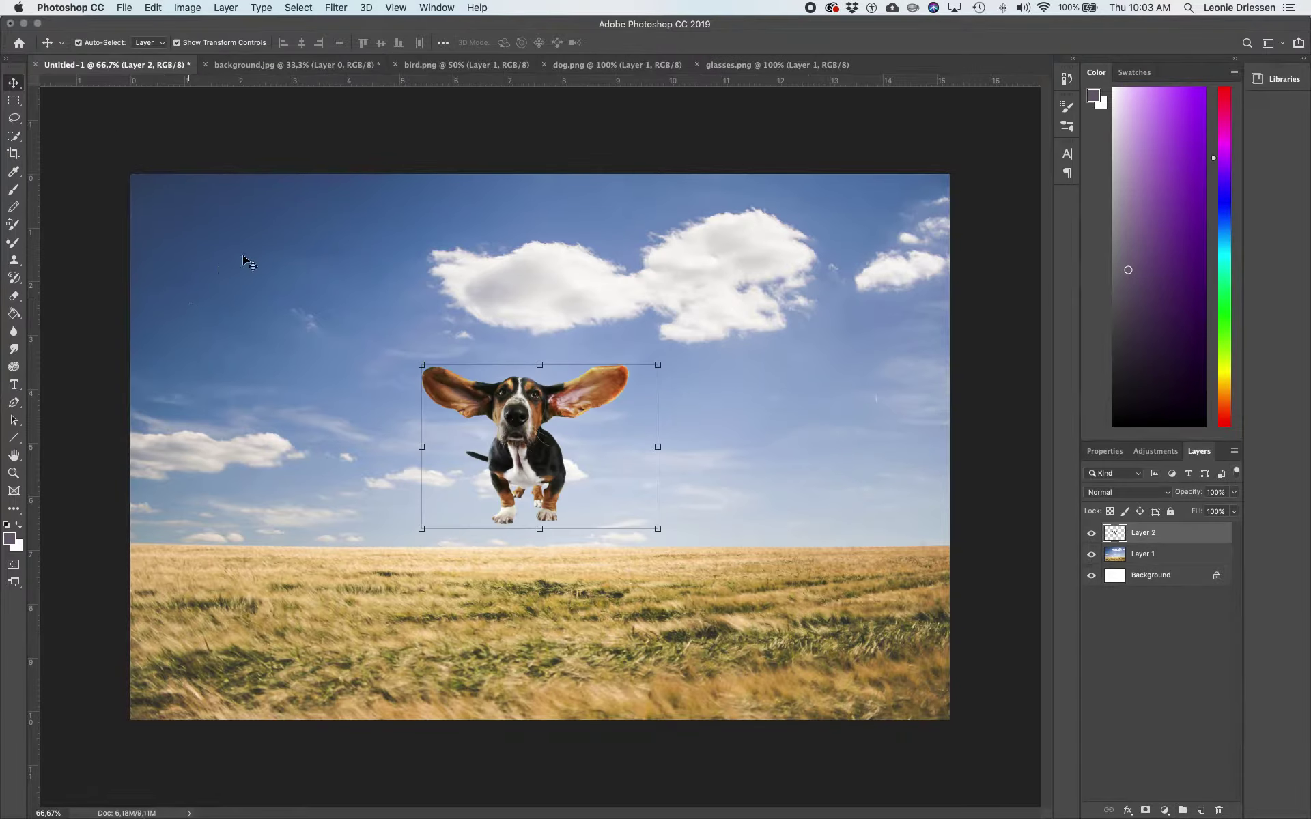
Enlarge the dog proportionally to about 128% and place it standing on the field in the middle of the picture.
mouse_move(656, 528)
left_mouse_down()
mouse_move(696, 571)
mouse_move(690, 526)
mouse_move(643, 529)
mouse_move(664, 527)
left_mouse_up()
key("super+z")
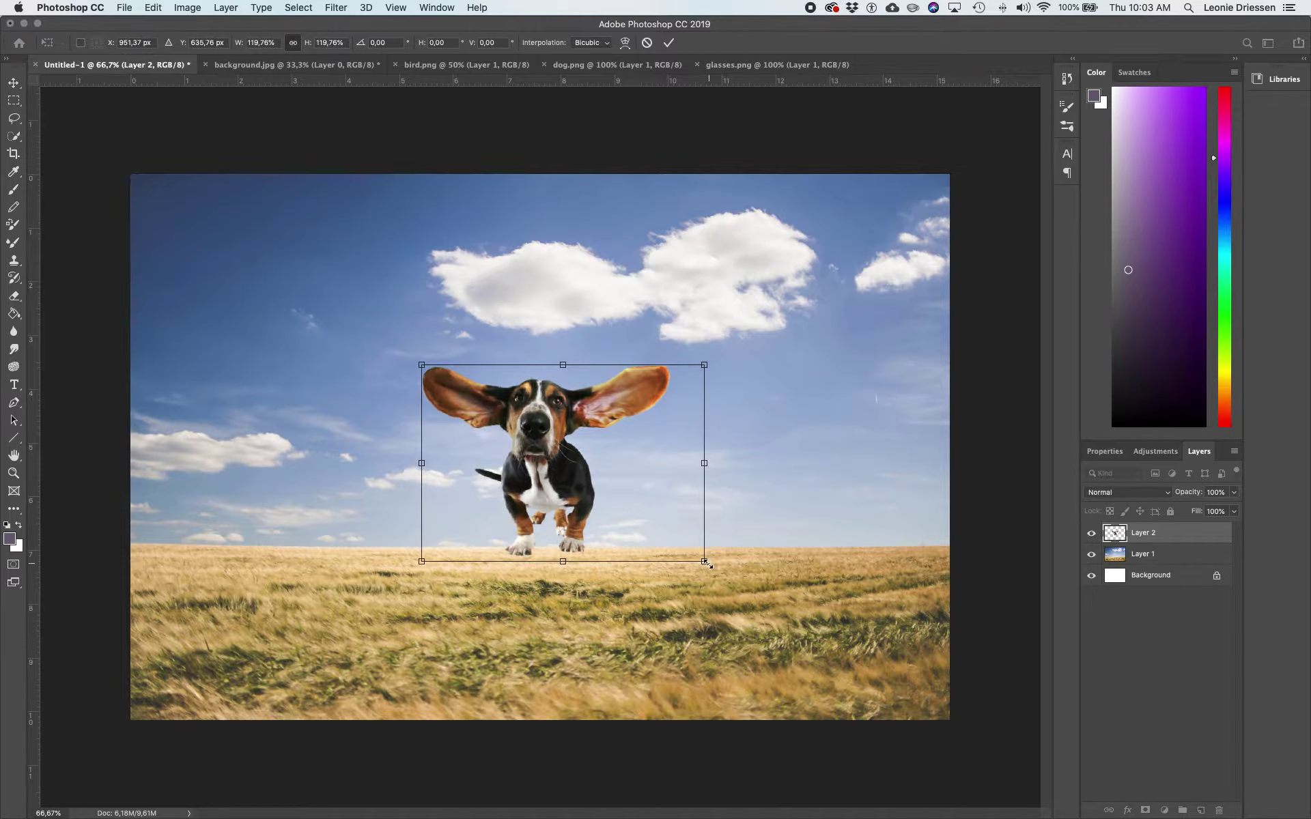
mouse_move(716, 575)
left_mouse_down()
mouse_move(744, 599)
mouse_move(715, 585)
mouse_move(724, 591)
left_mouse_up()
left_click_drag(550, 473, 531, 497)
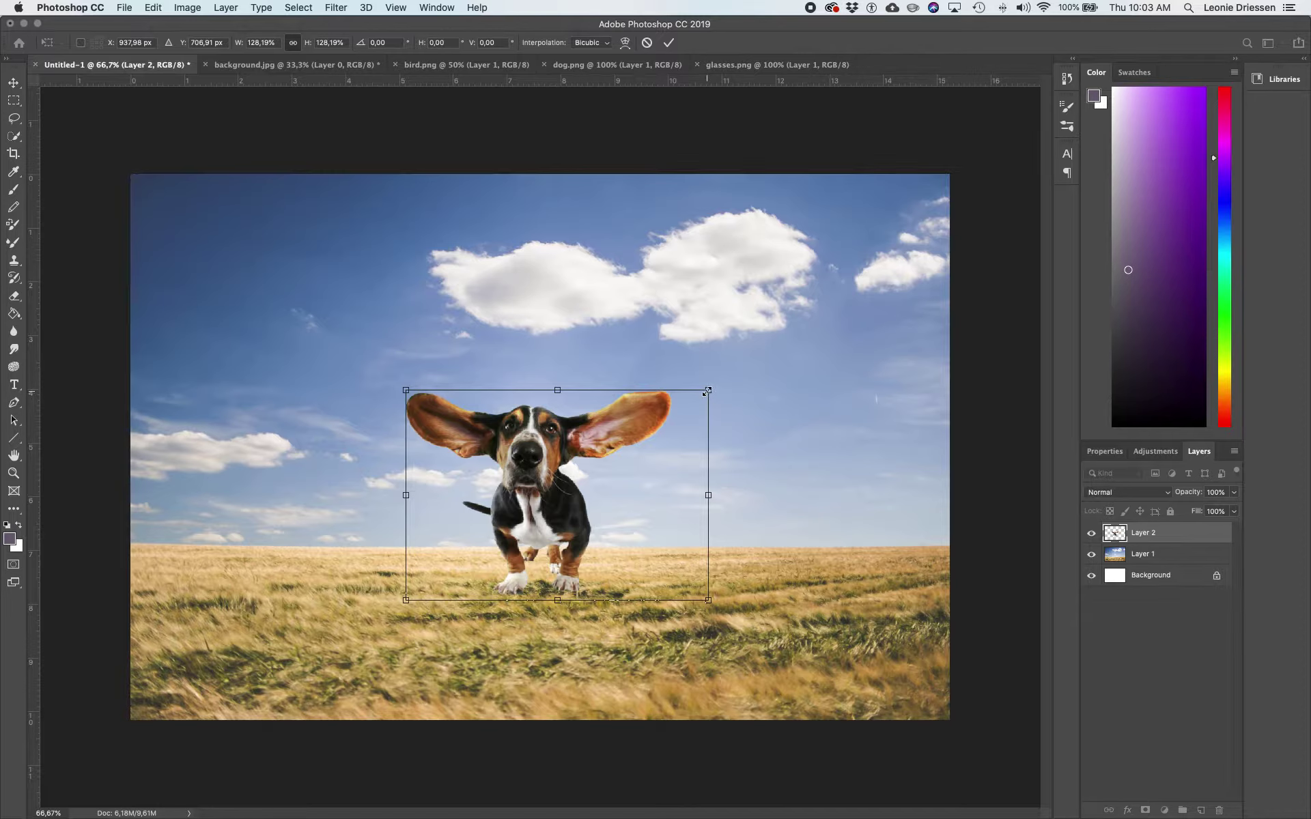
key("Return")
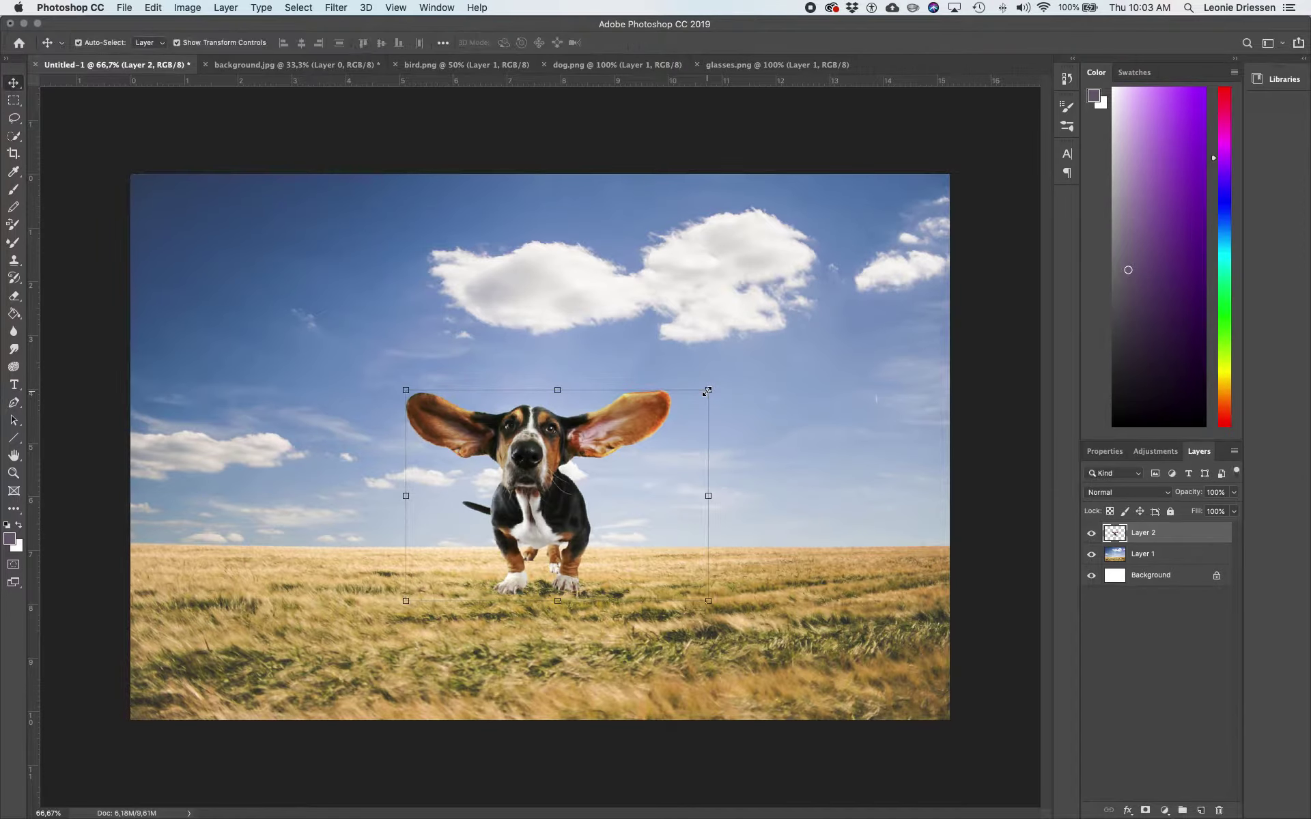
left_click(751, 427)
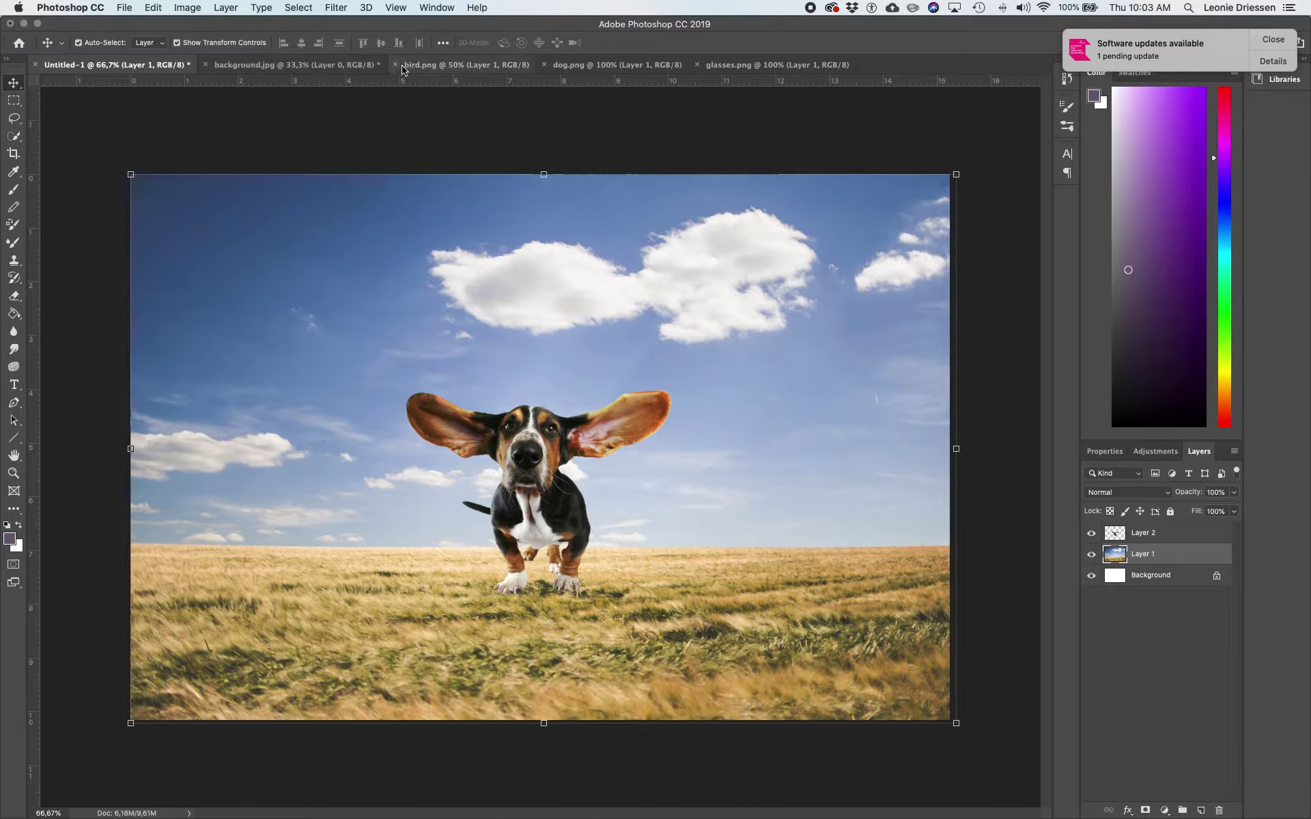
Look through the open bird, background, dog and glasses images and return to the Untitled-1 composition.
left_click(467, 65)
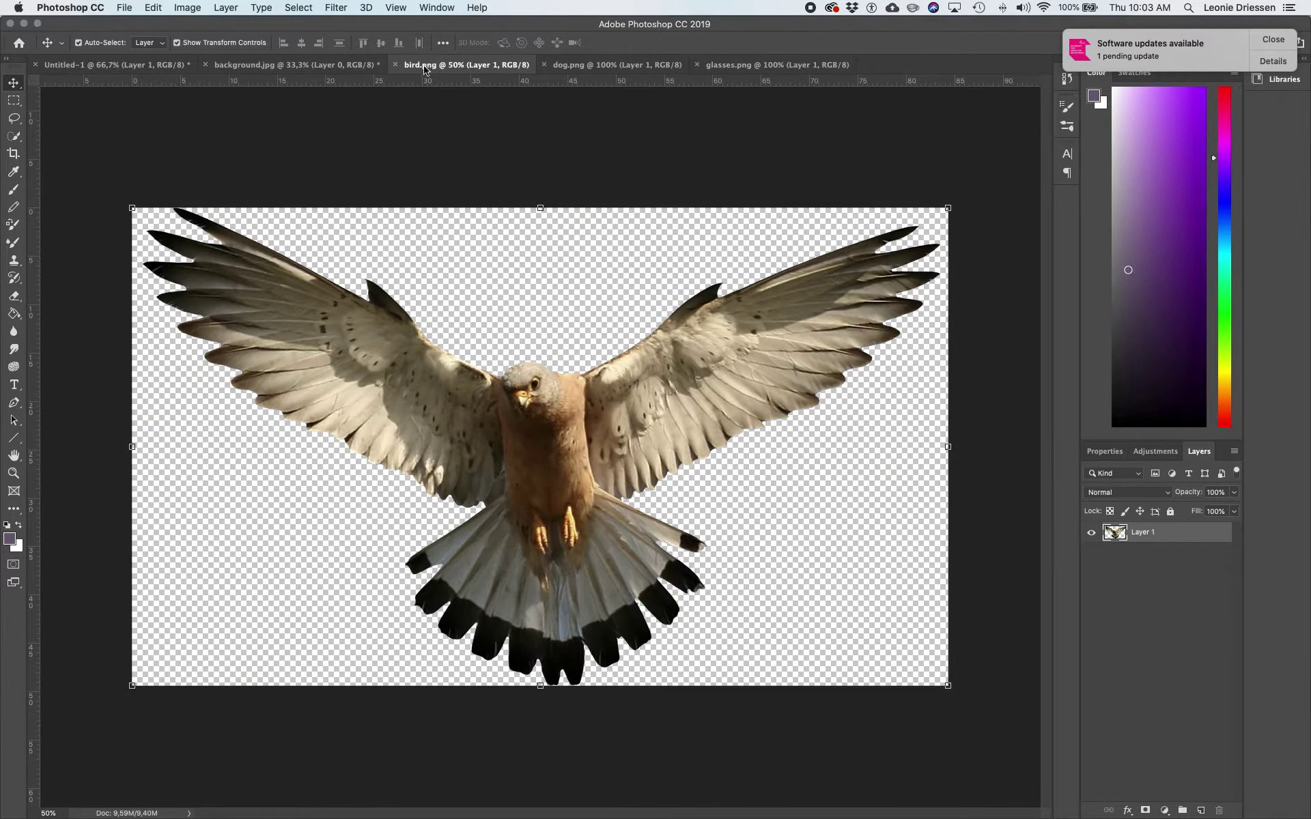
left_click(323, 67)
left_click(471, 68)
left_click(603, 68)
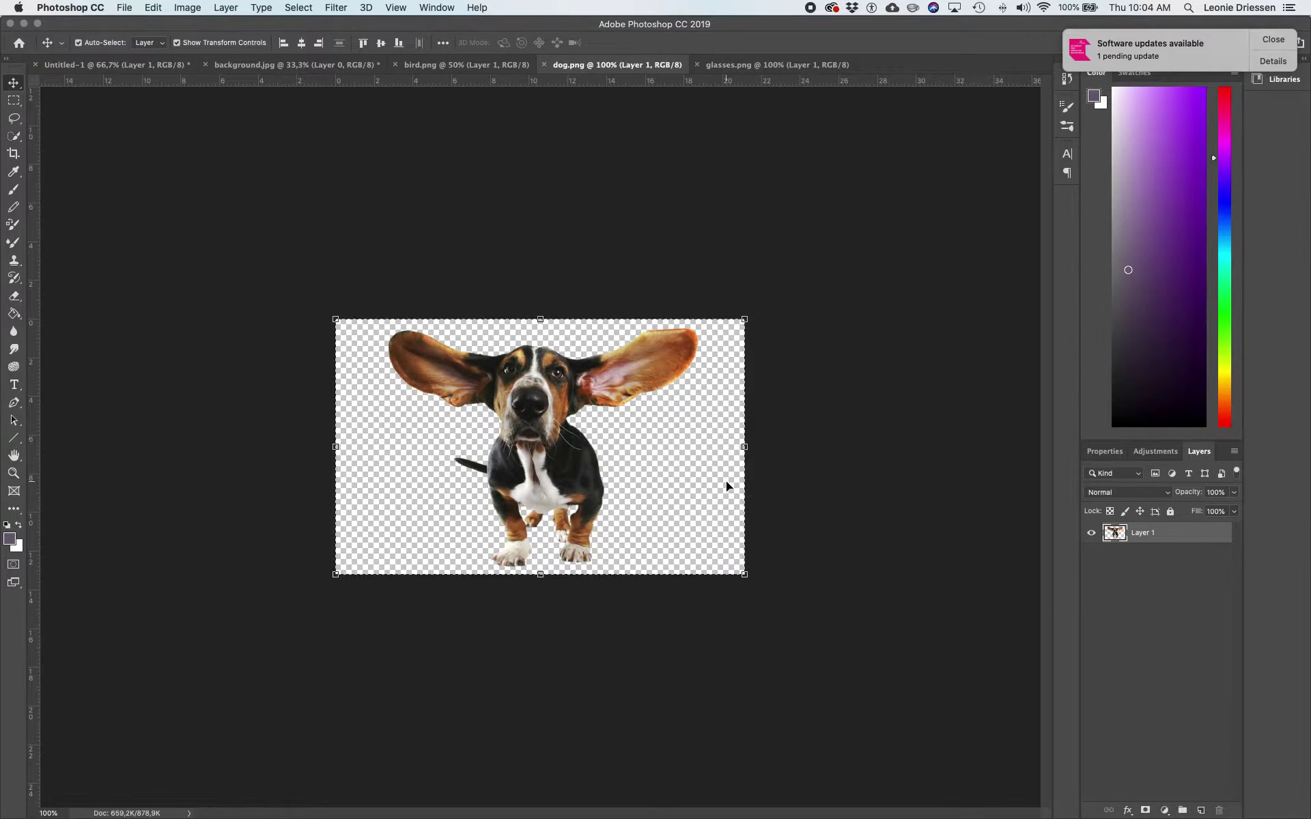
left_click(457, 66)
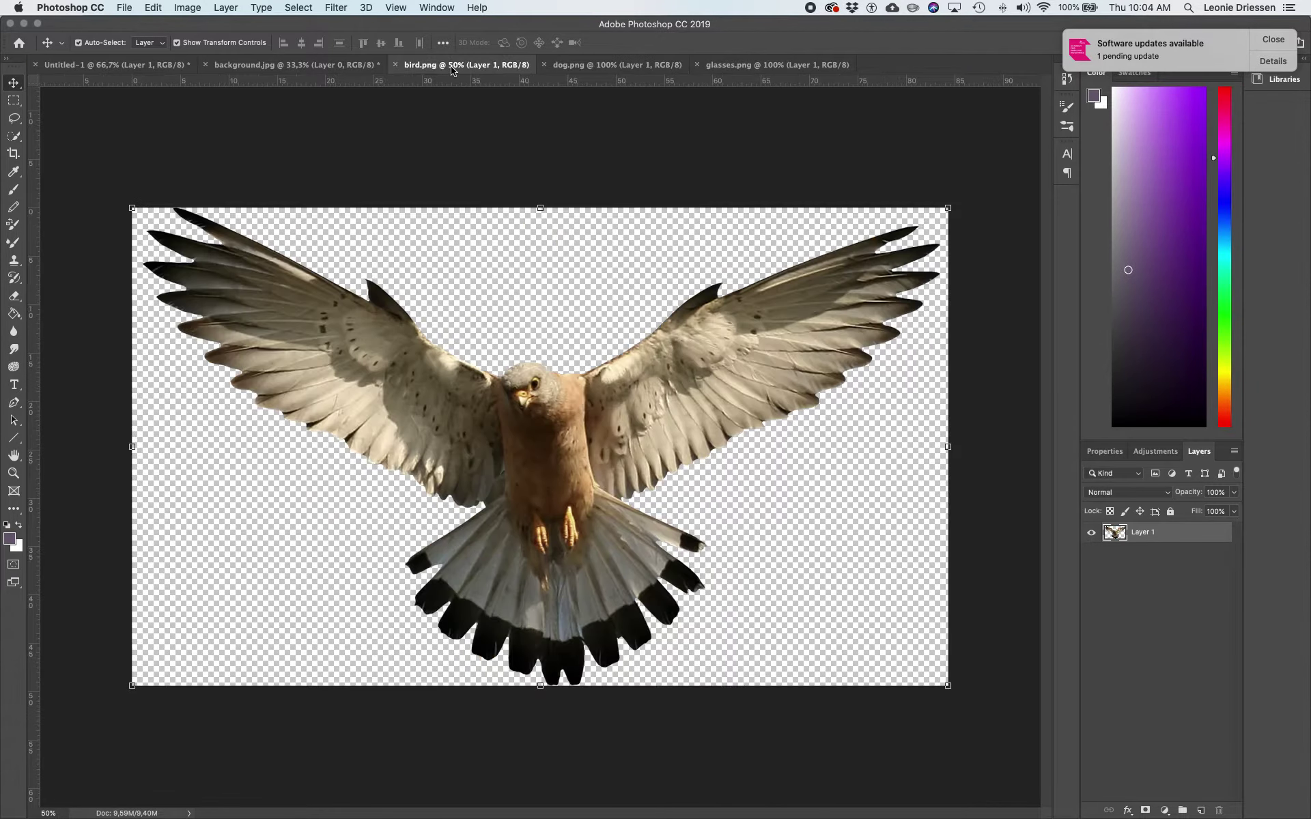
left_click(770, 67)
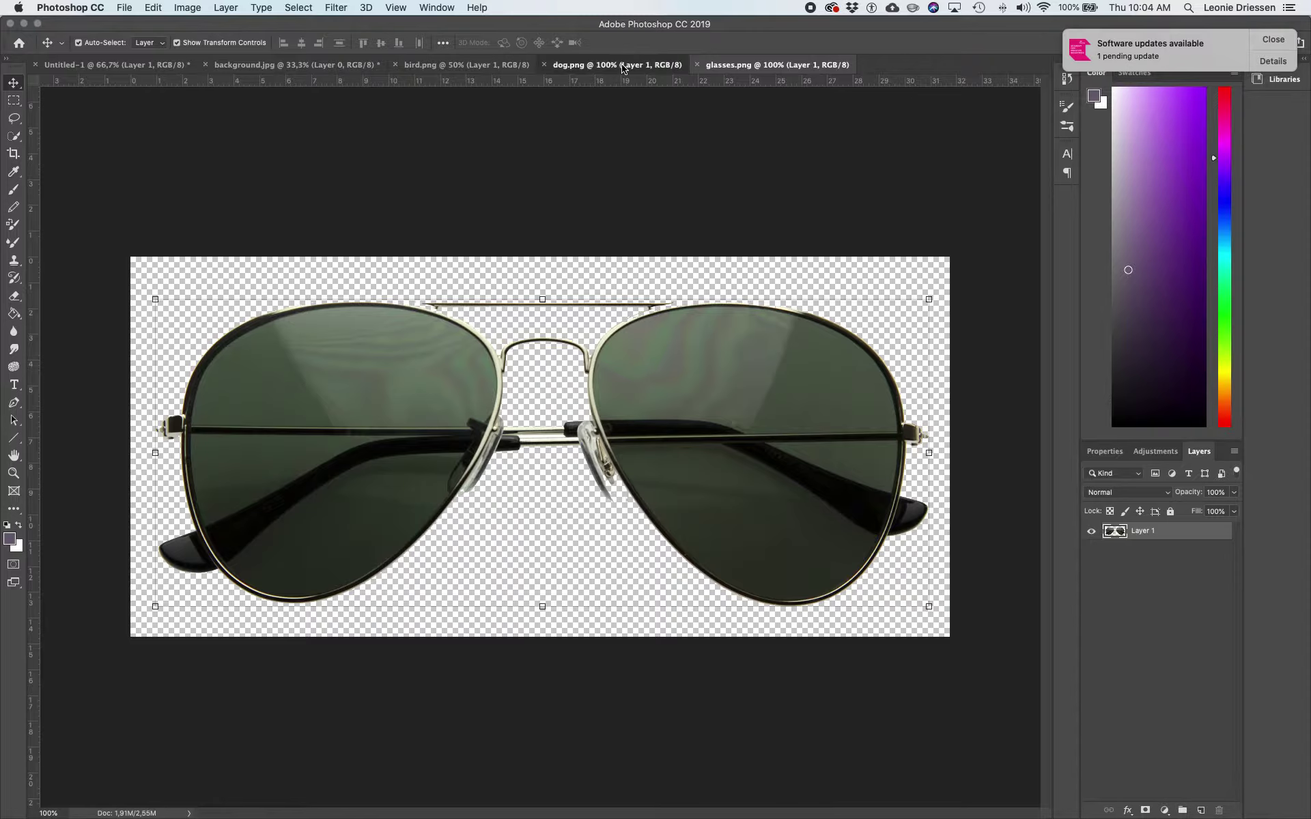
left_click(601, 65)
left_click(475, 67)
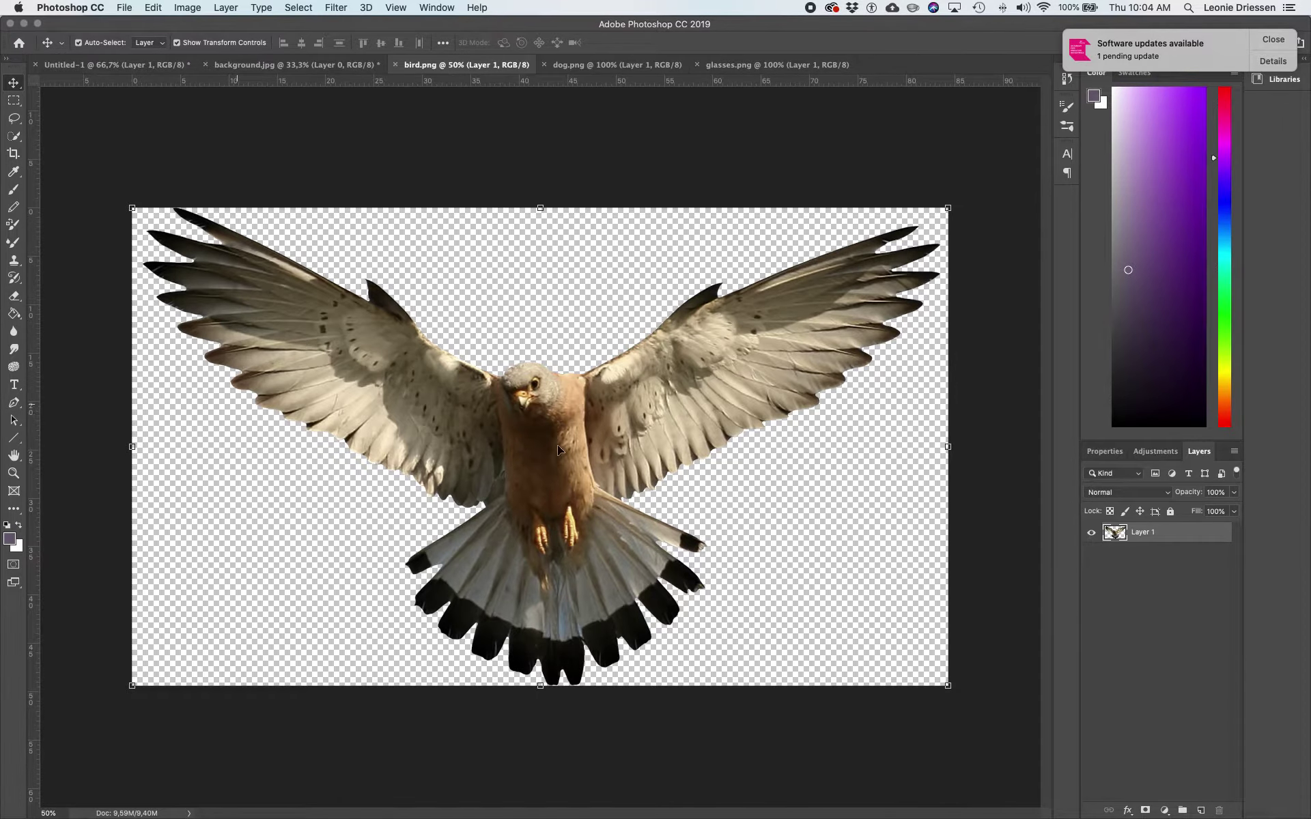
left_click(359, 66)
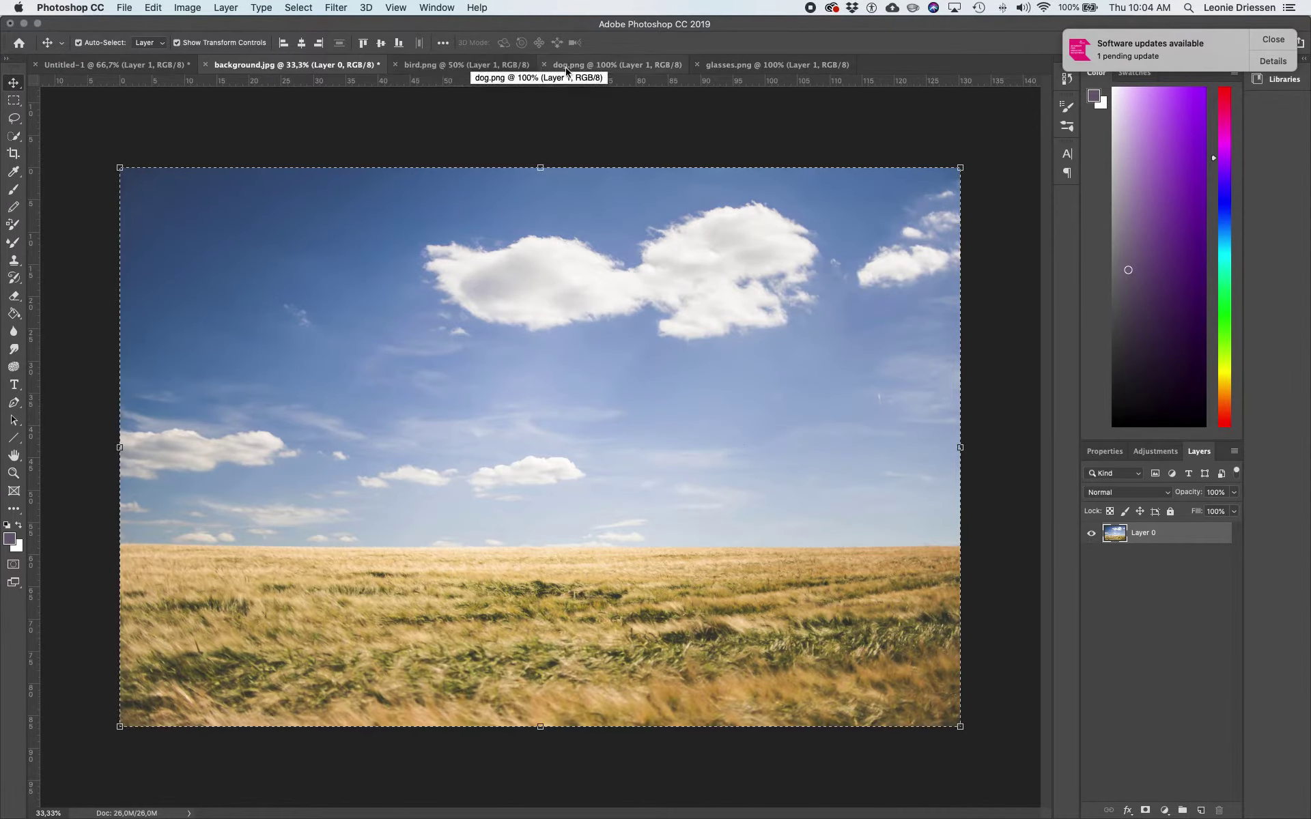
left_click_drag(282, 70, 377, 160)
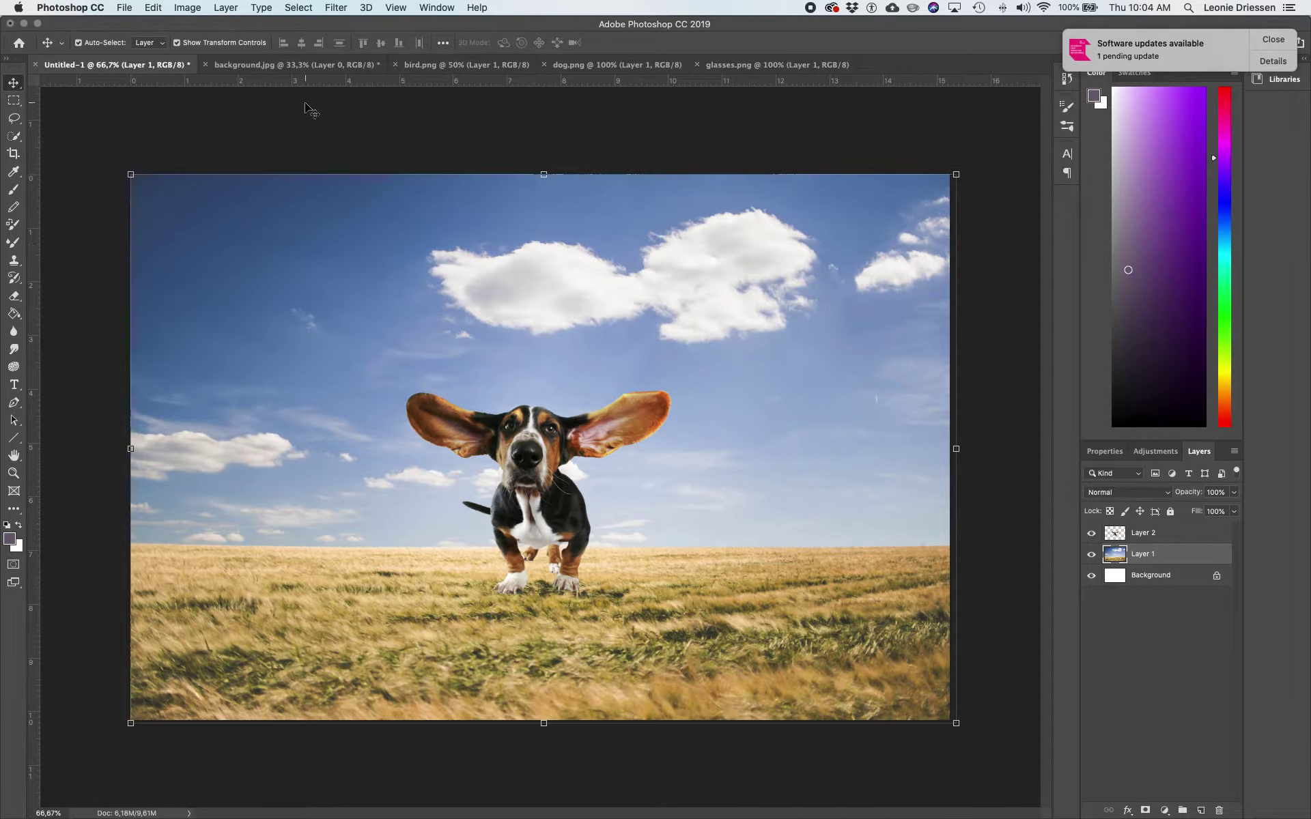
Outline the wing on the picture's right side in bird.png with the Lasso tool and copy it into the Untitled-1 document.
left_click(478, 64)
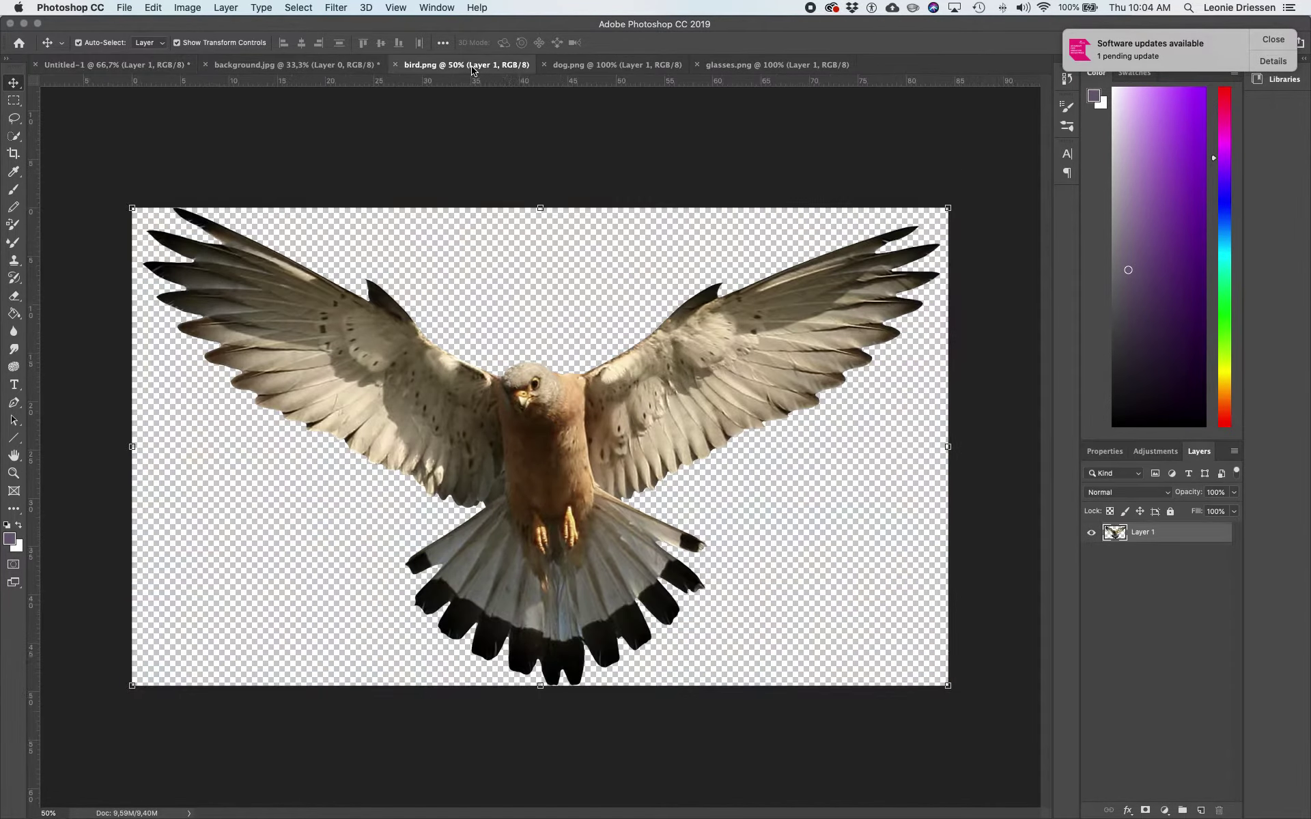
left_click(1277, 39)
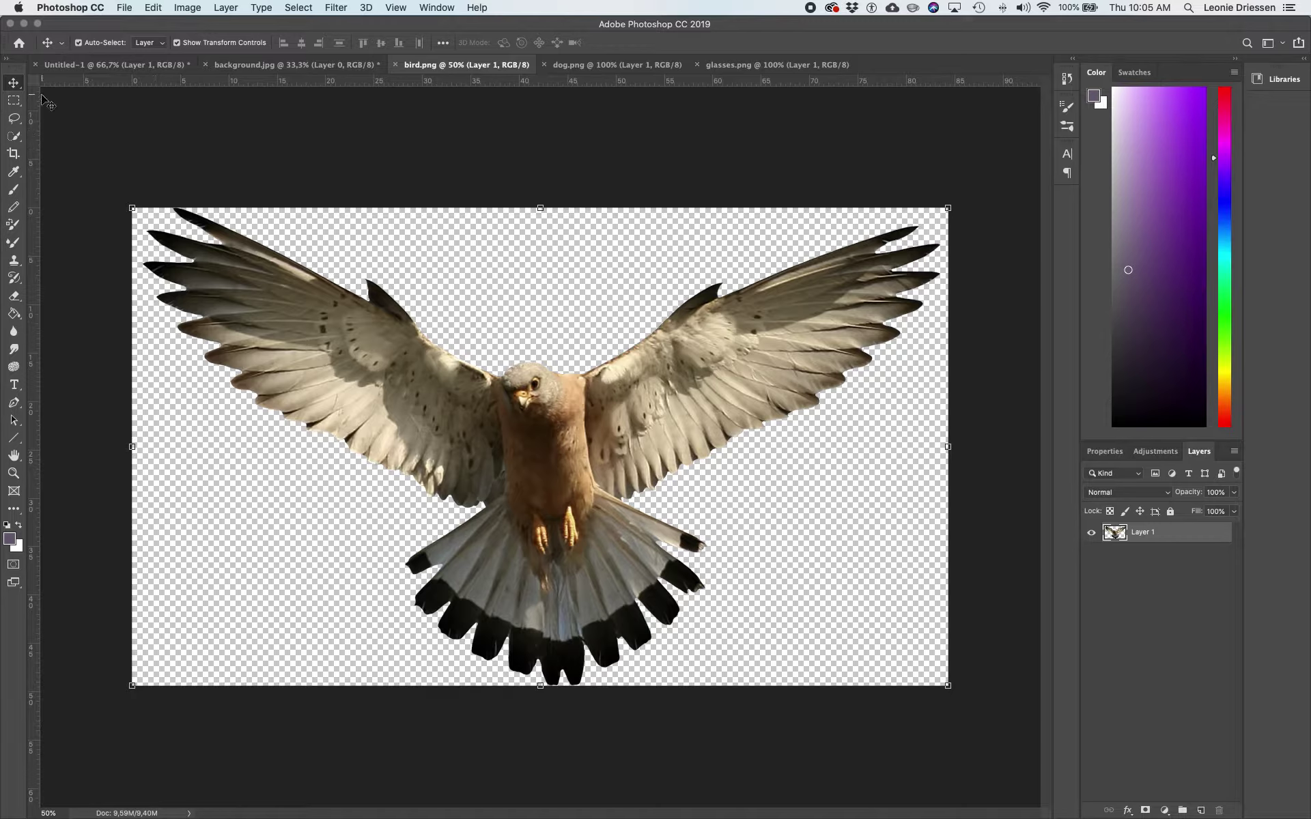
left_click(15, 122)
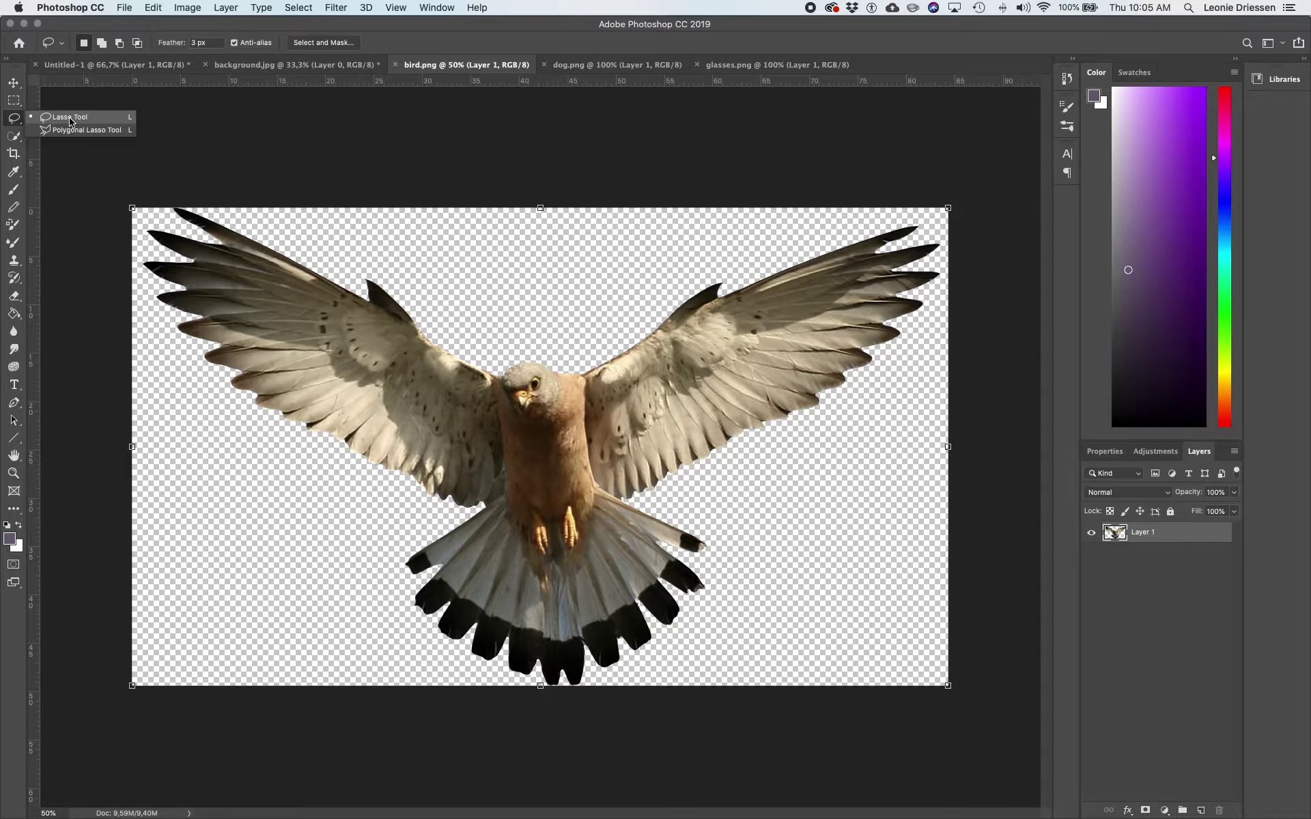
left_click(64, 122)
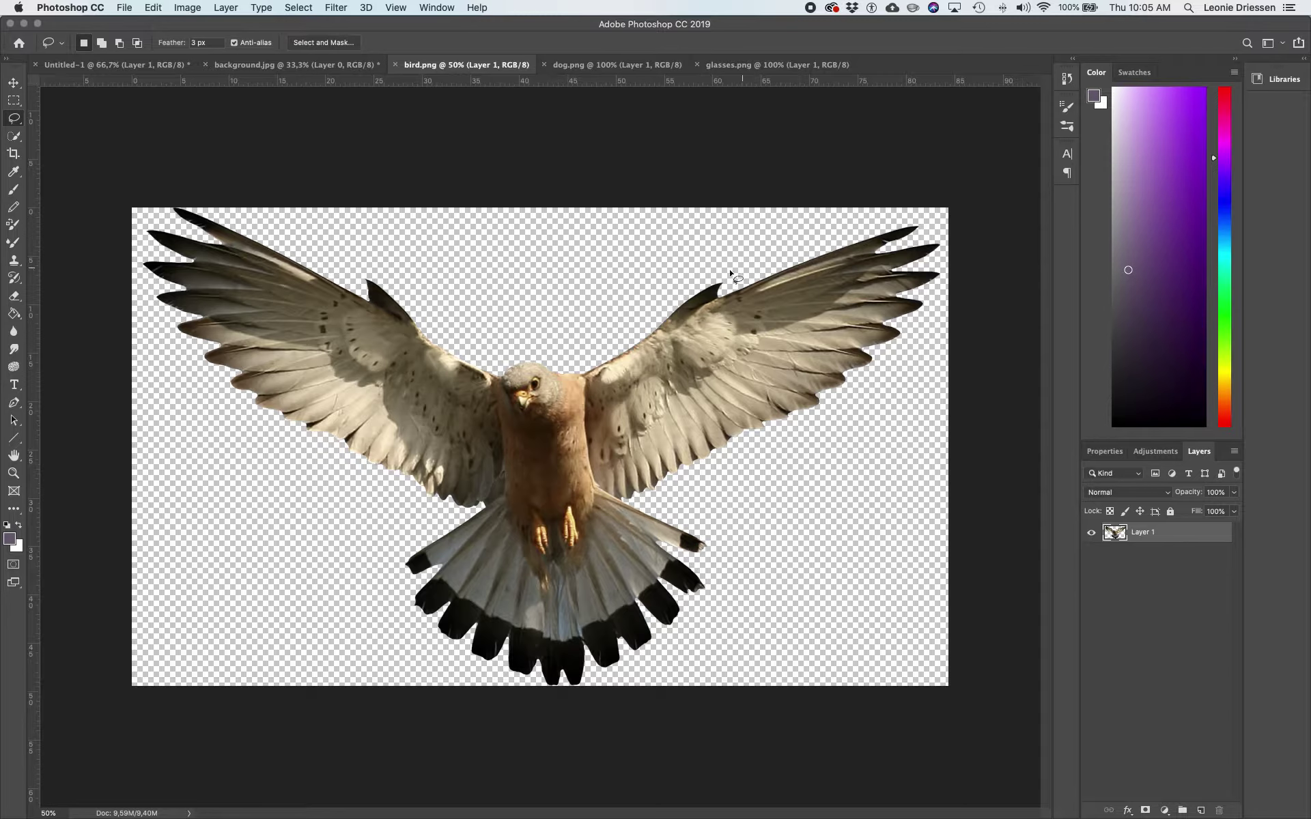
mouse_move(580, 358)
left_mouse_down()
mouse_move(651, 279)
mouse_move(908, 220)
mouse_move(945, 239)
mouse_move(946, 272)
mouse_move(930, 333)
mouse_move(860, 407)
left_mouse_up()
key("super+d")
mouse_move(576, 361)
left_mouse_down()
mouse_move(640, 318)
mouse_move(676, 269)
mouse_move(875, 215)
mouse_move(930, 217)
mouse_move(944, 232)
mouse_move(951, 292)
mouse_move(887, 389)
mouse_move(731, 480)
mouse_move(657, 499)
left_mouse_up()
mouse_move(640, 500)
left_mouse_down()
mouse_move(595, 484)
mouse_move(575, 359)
mouse_move(590, 355)
left_mouse_up()
left_click(116, 66)
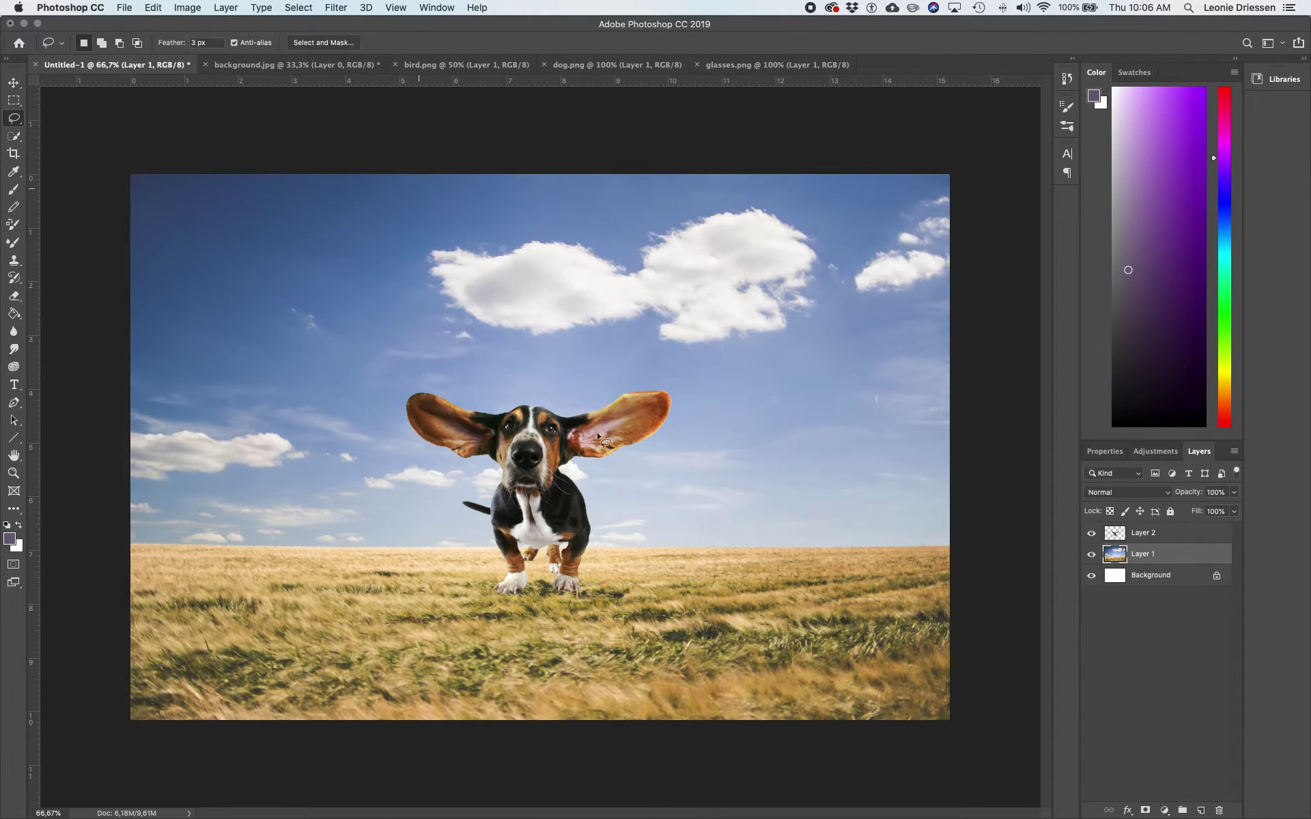
key("super+v")
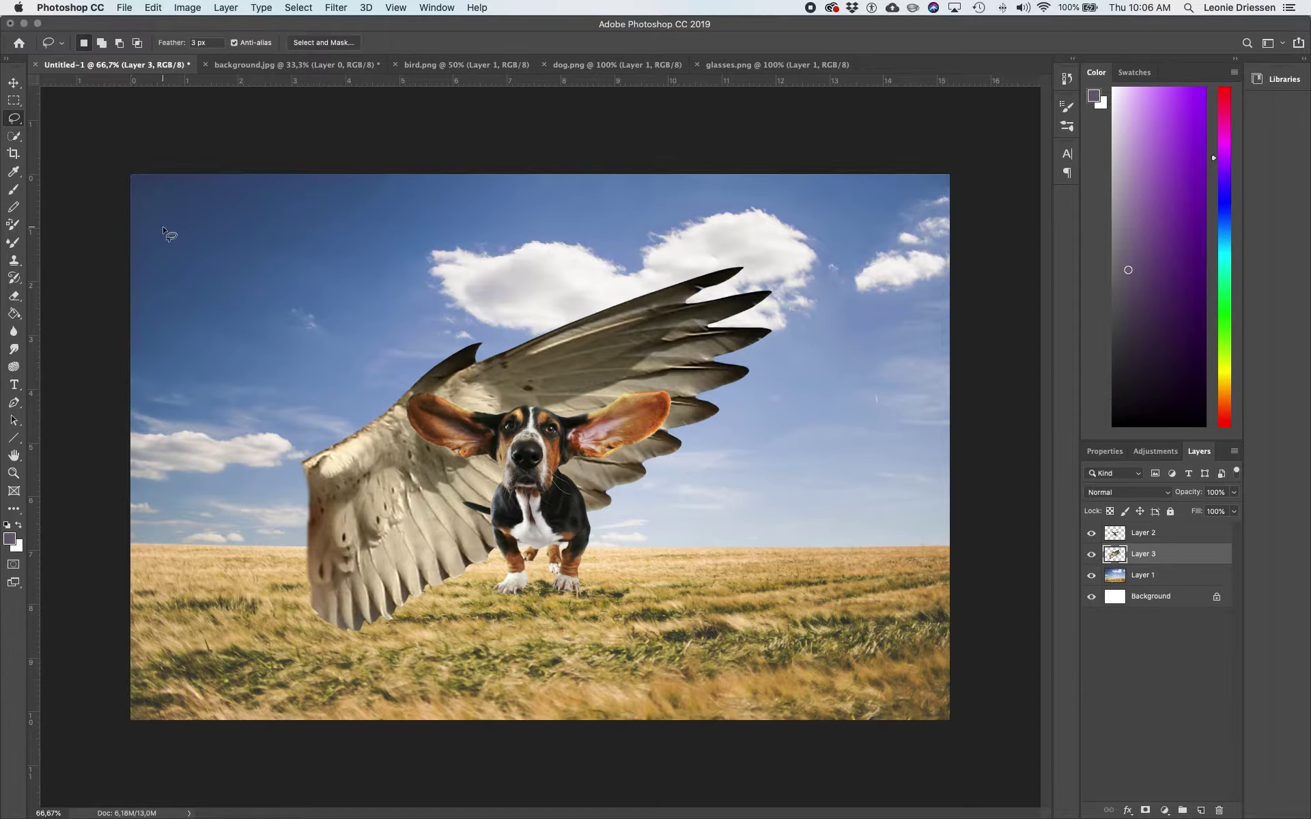
Scale the pasted wing down proportionally to about 40%, place it at the dog's right-hand ear and apply the transformation.
key("super+t")
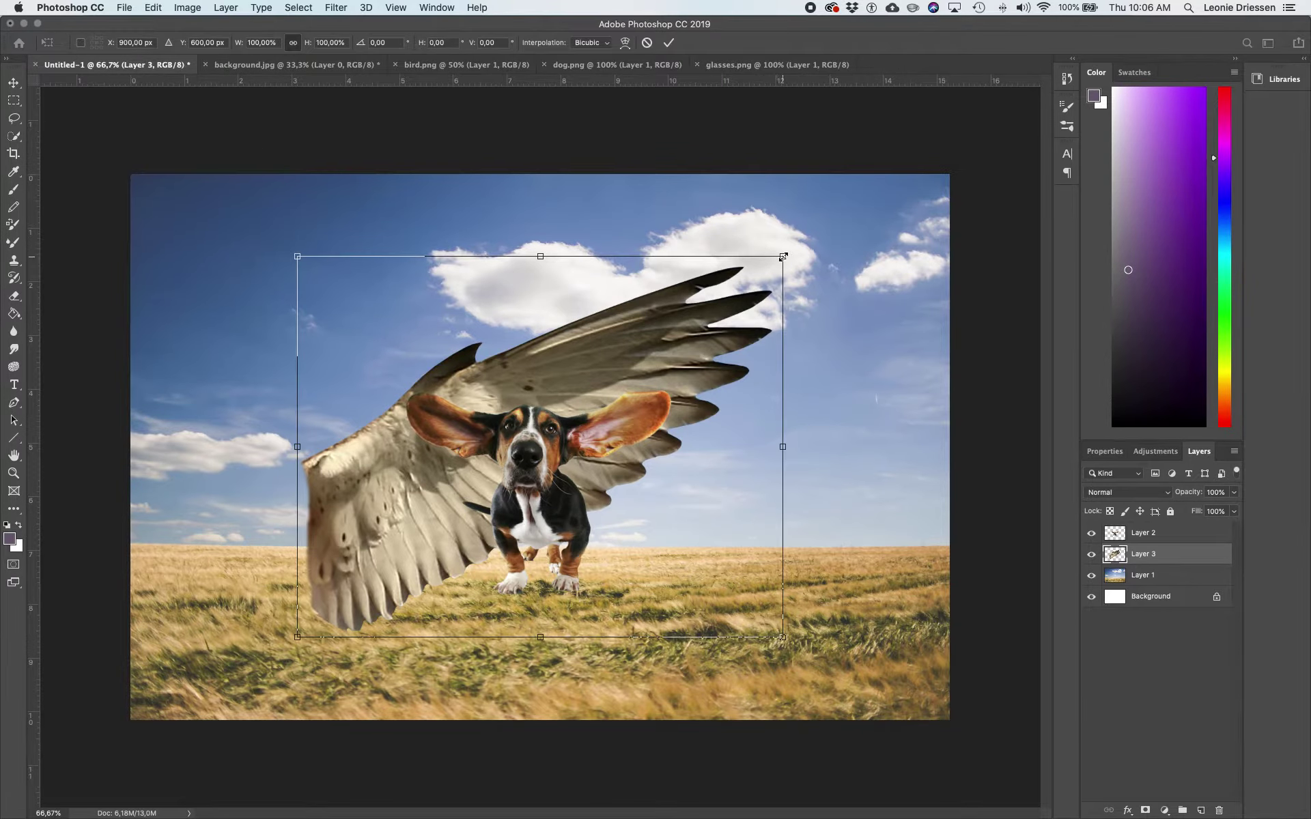
left_click_drag(782, 257, 627, 359)
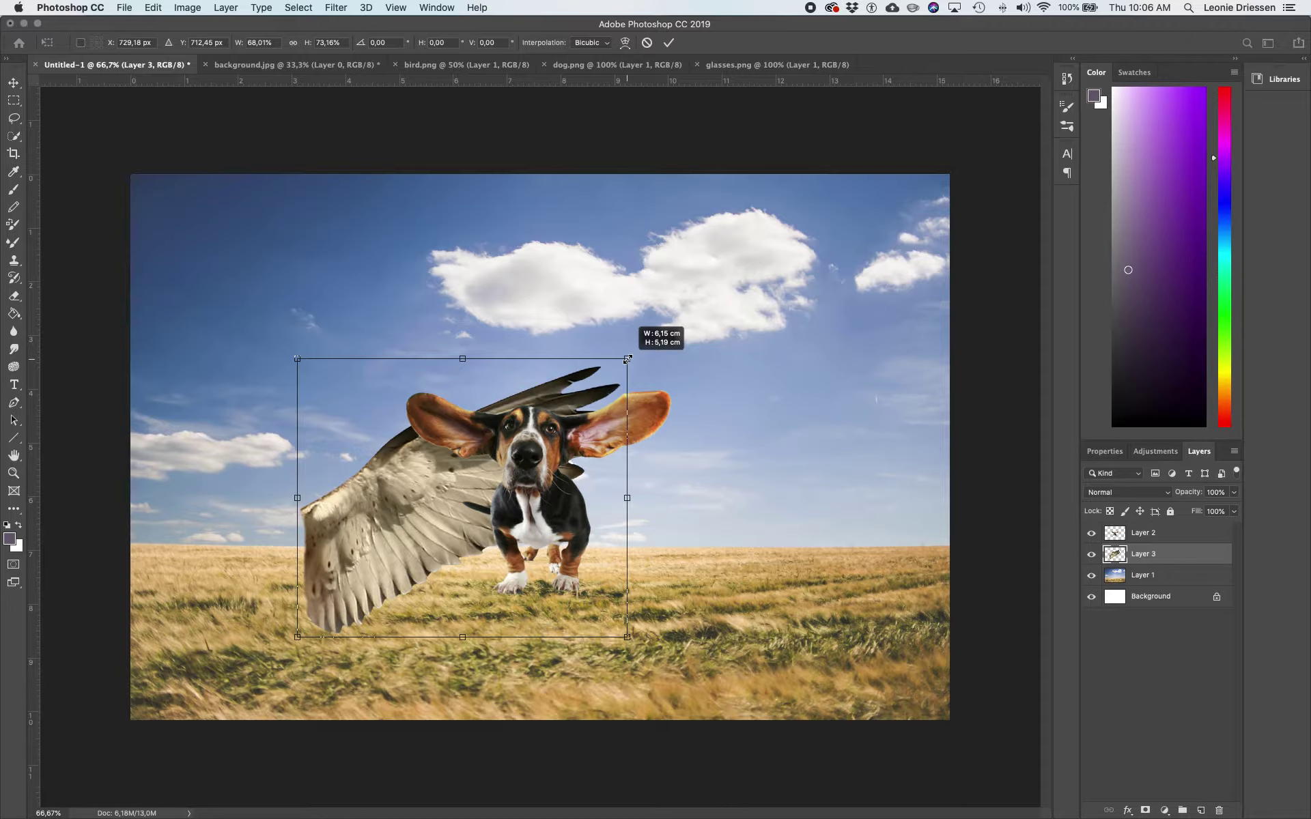
key("super+z")
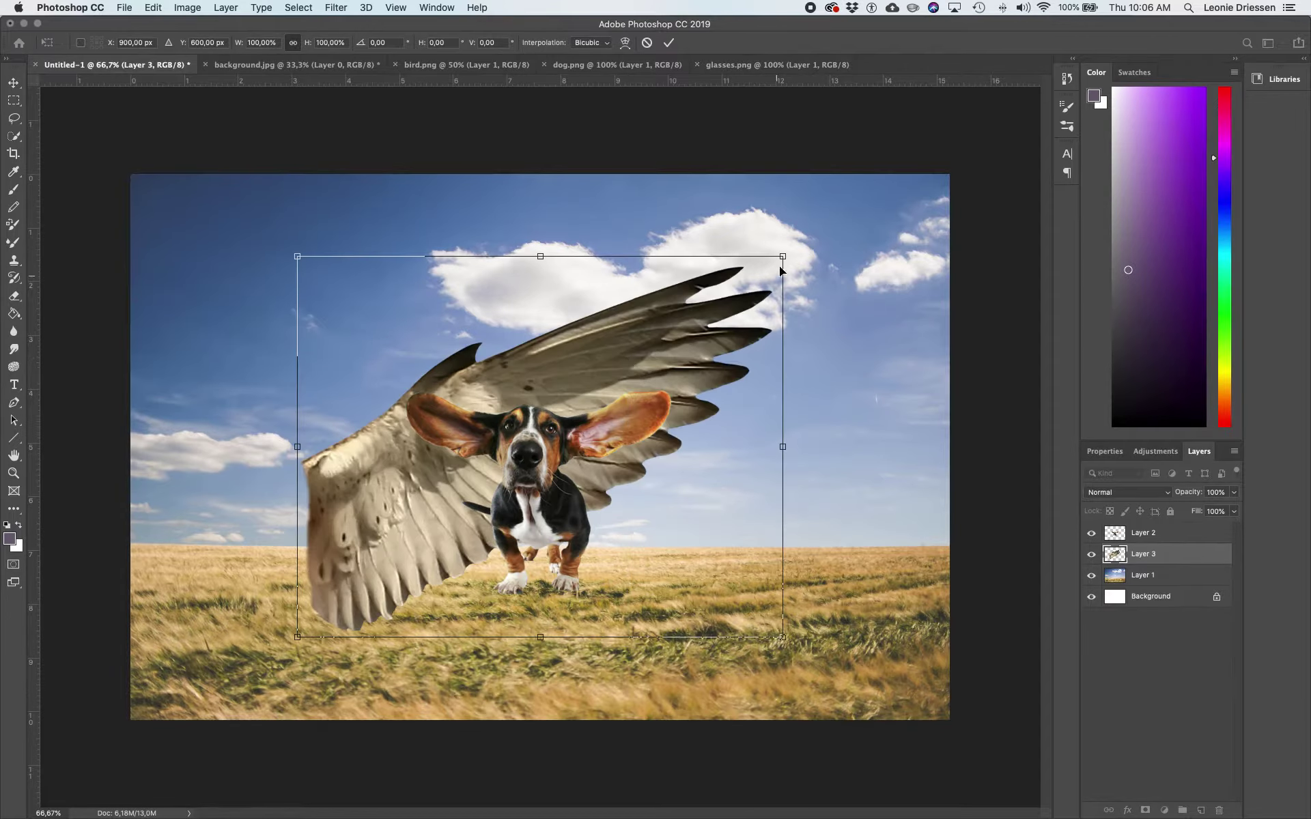
left_click_drag(783, 257, 516, 468)
left_click_drag(526, 552, 648, 429)
left_click_drag(784, 497, 762, 477)
left_click_drag(705, 377, 703, 387)
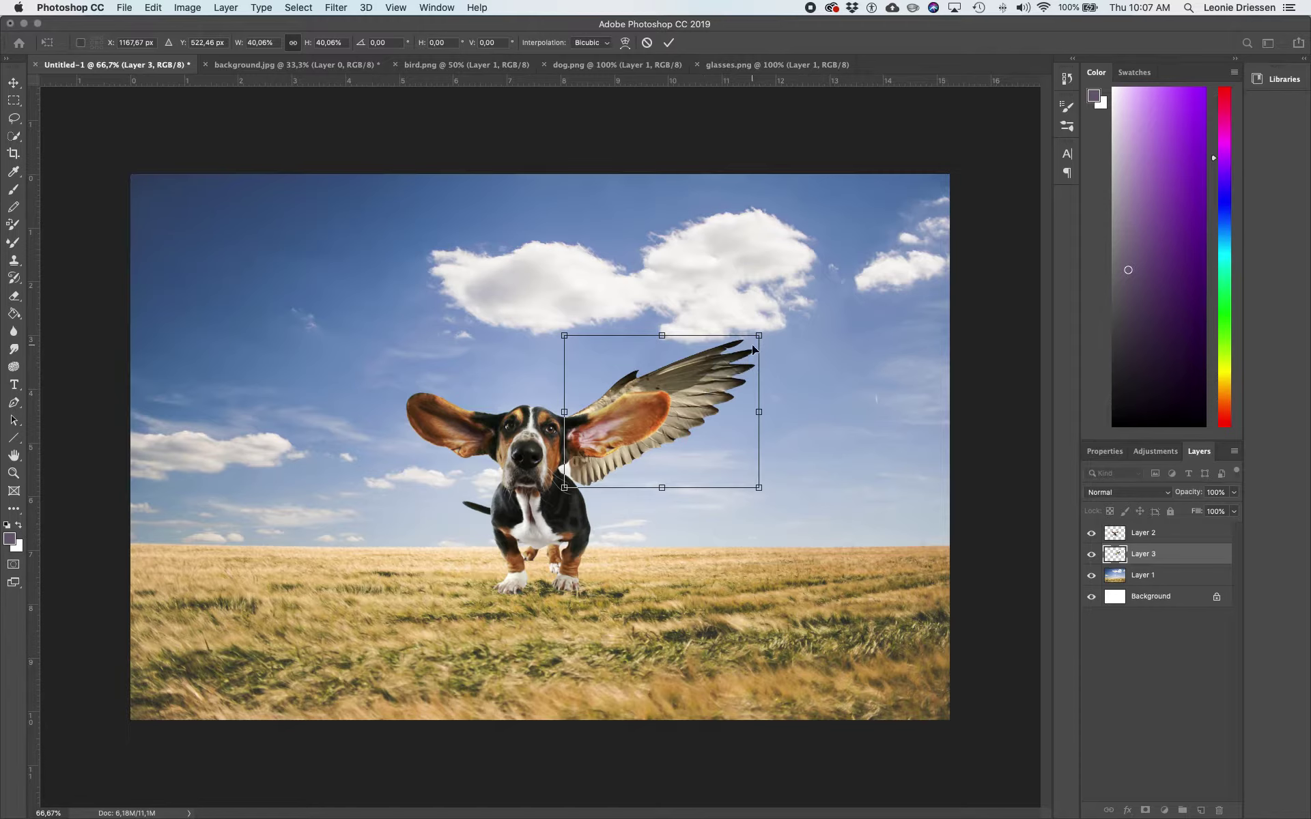
key("Return")
key("l")
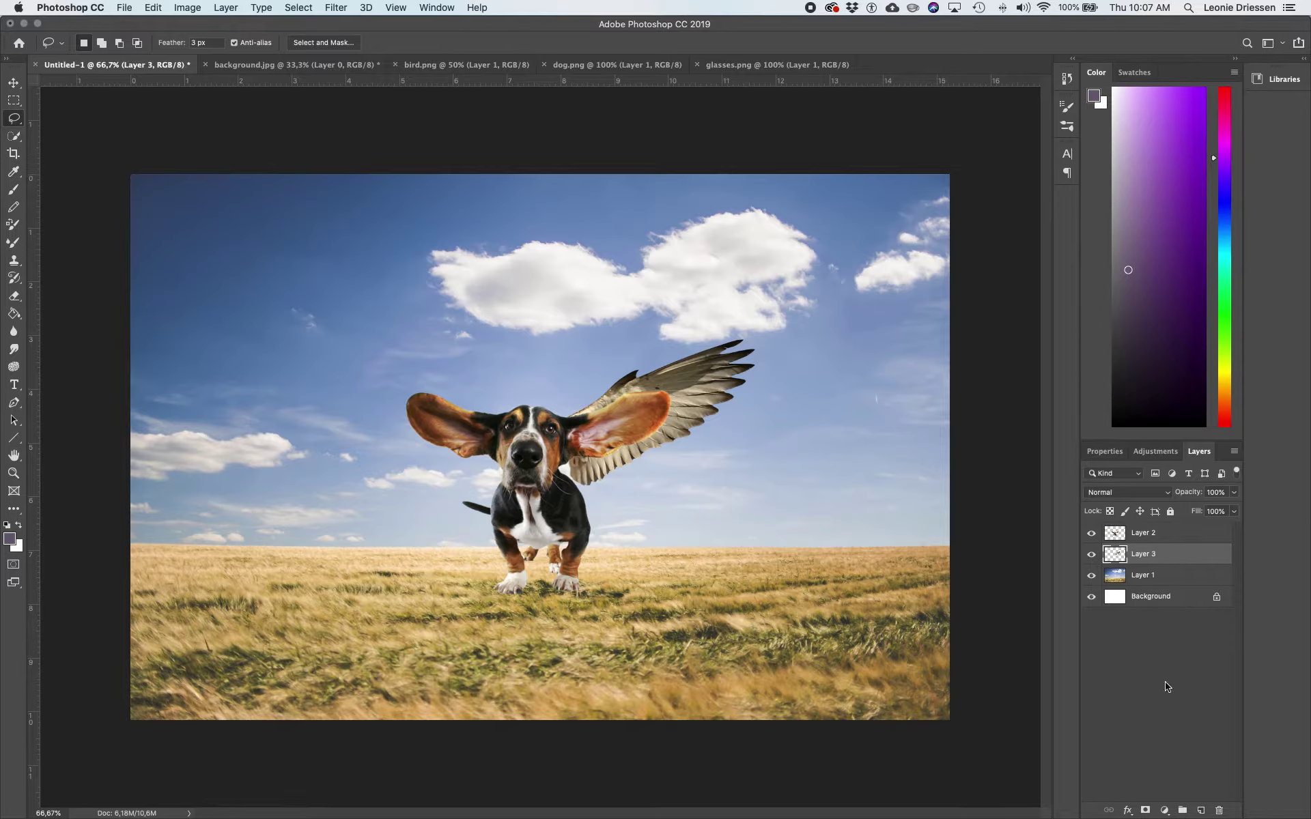
Rename the dog's layer to "dog" and the wing's layer to "right wing".
double_click(1145, 534)
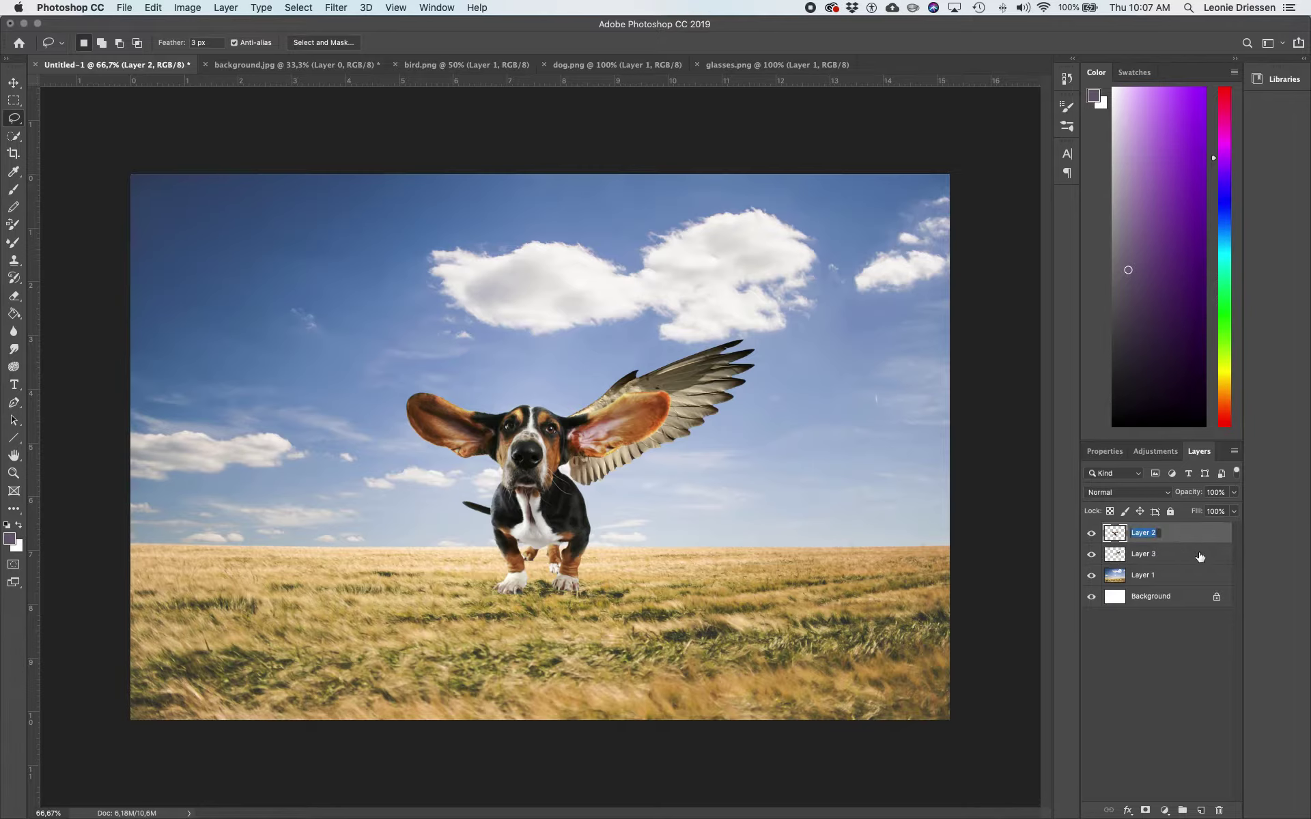
type("dog")
key("Return")
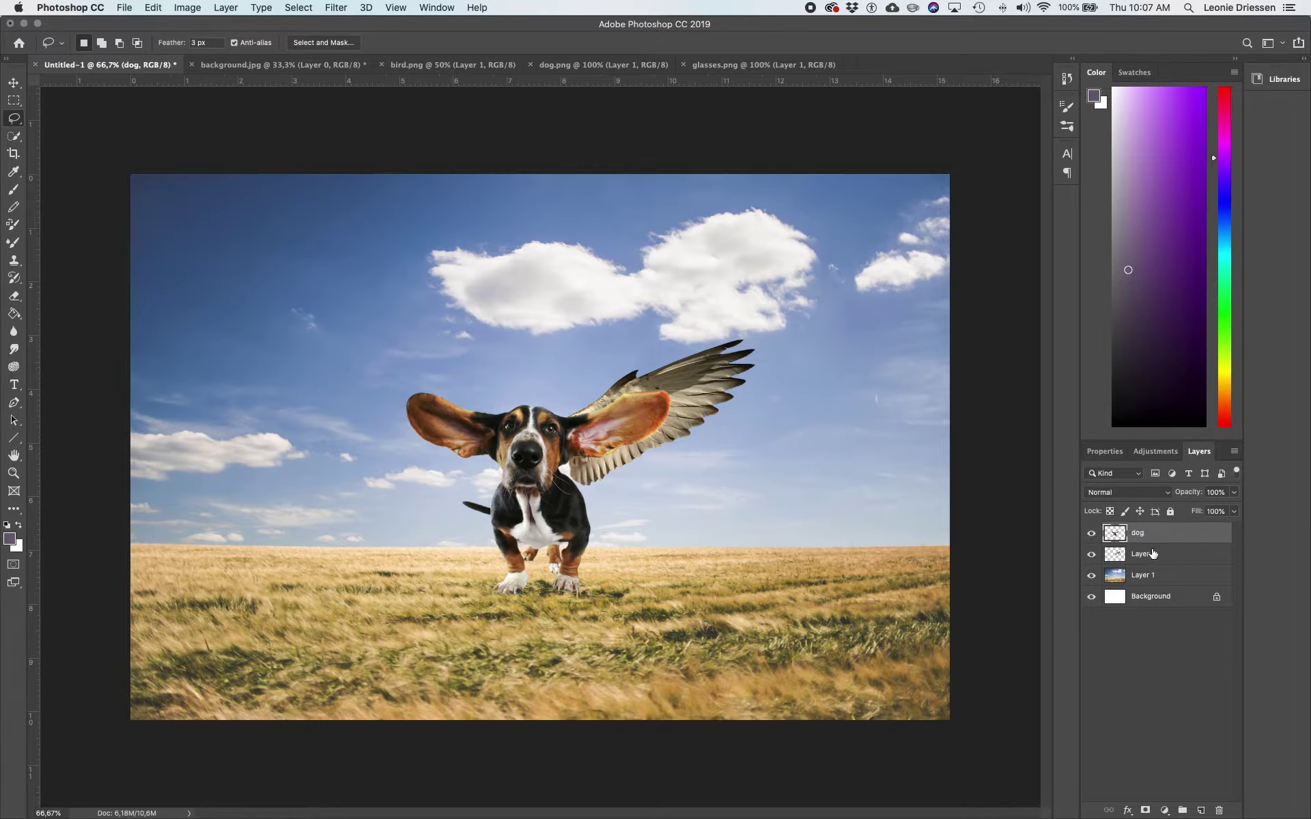
double_click(1147, 554)
type("win")
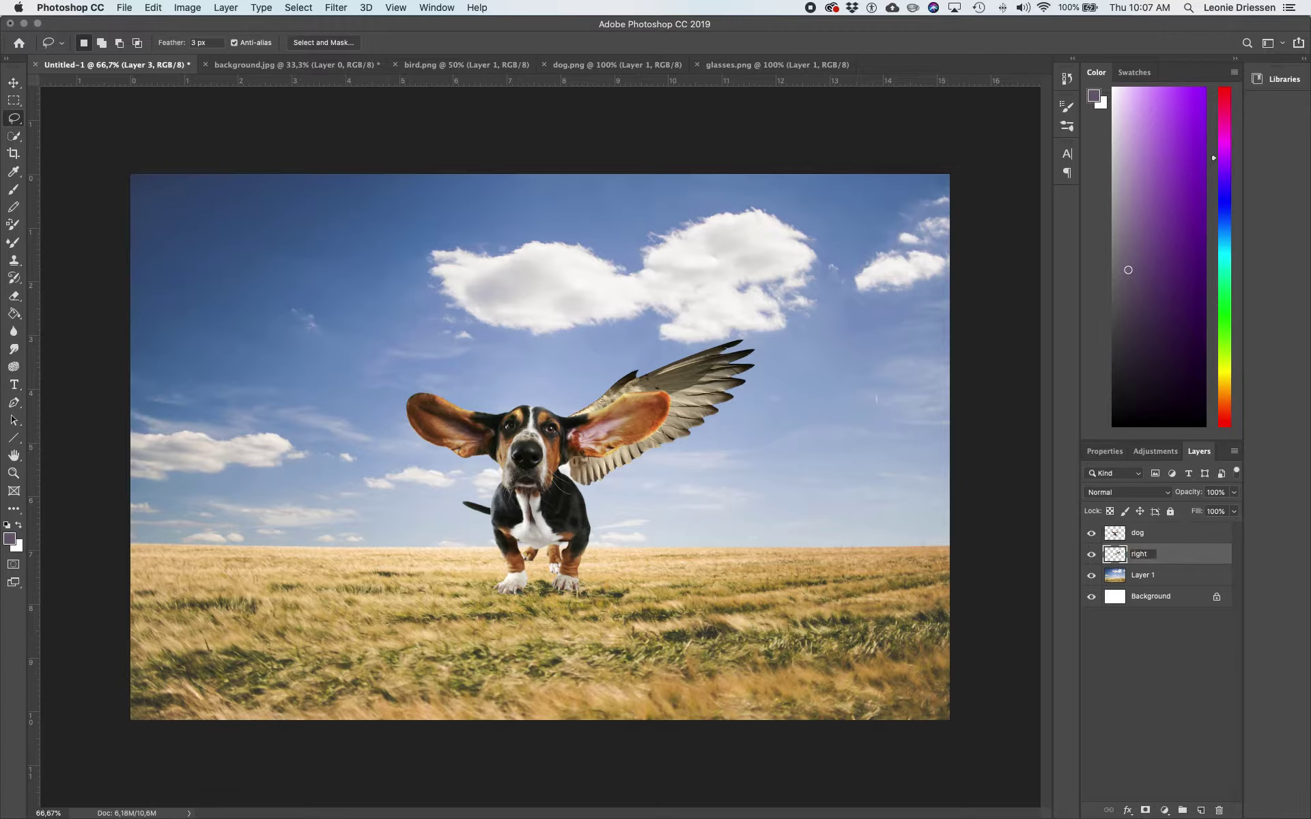
type("g")
key("Return")
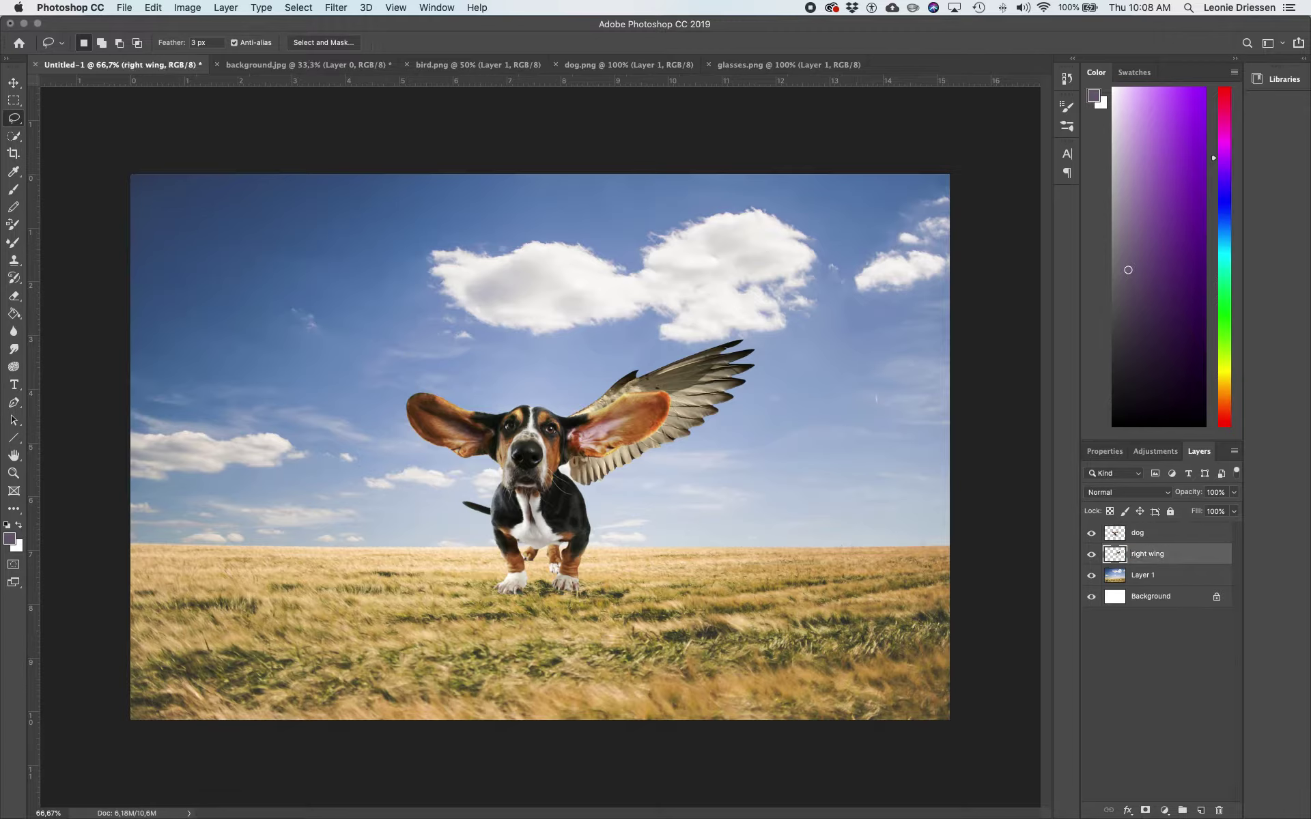
Rename the landscape layer to "BG" and deselect all layers.
double_click(1147, 575)
type("B")
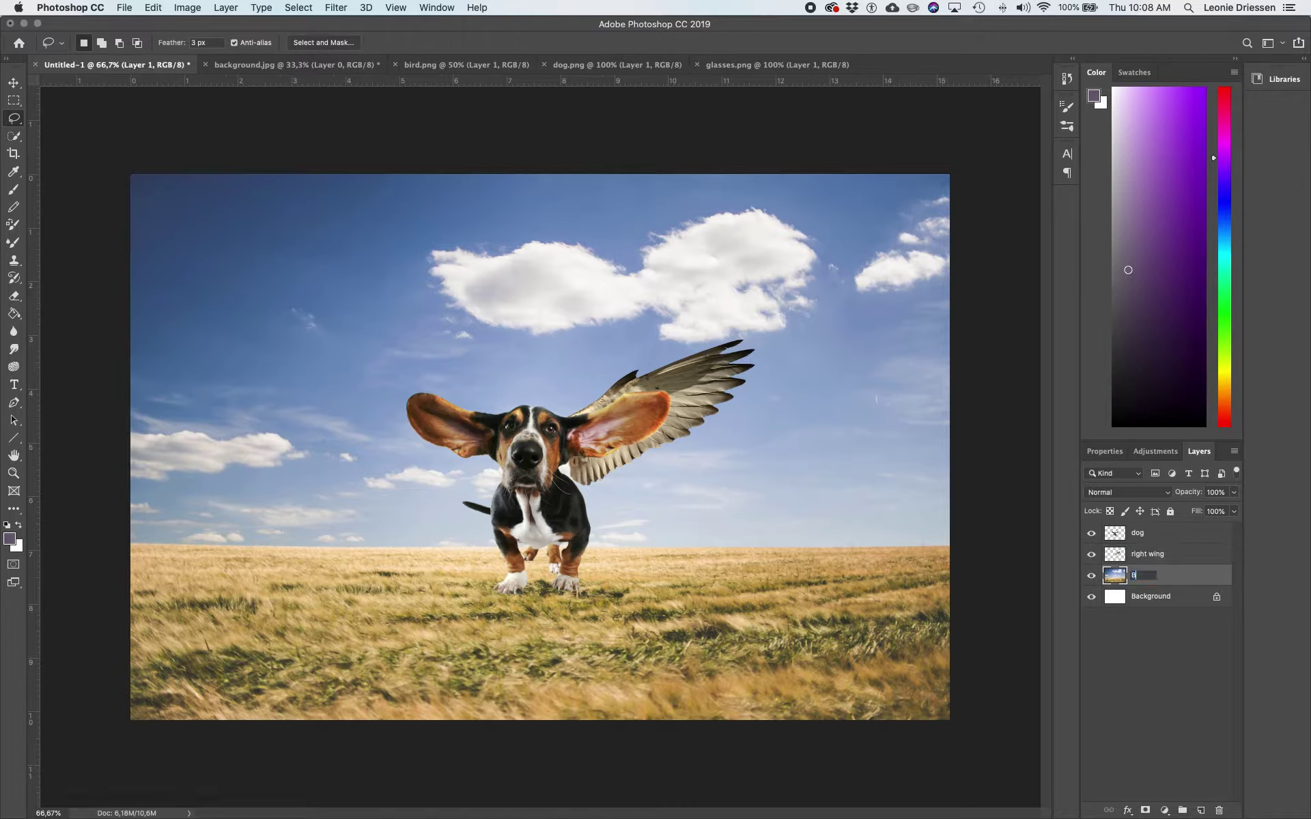
type("G")
key("Return")
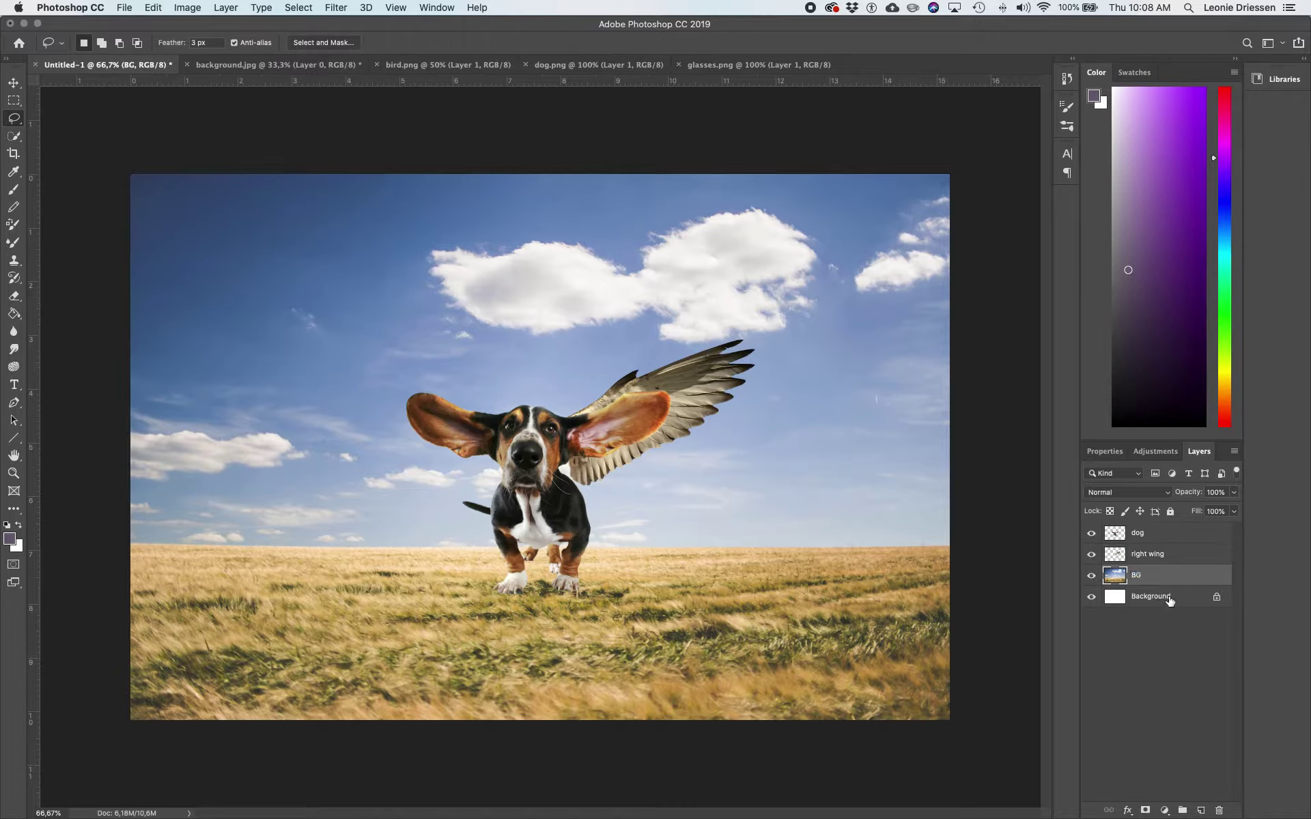
left_click(1172, 631)
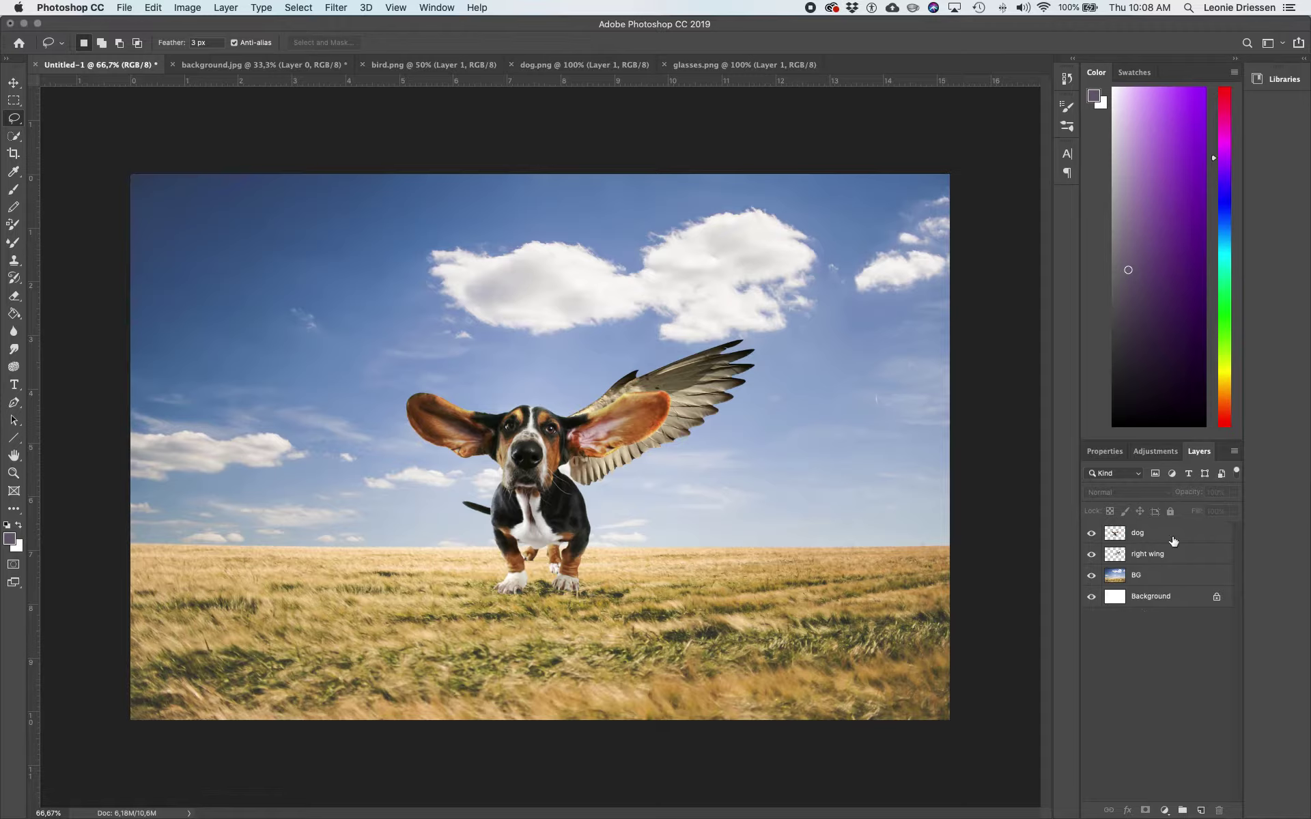
Check the right wing layer by hiding and showing it, and move it above the dog layer so it covers the ear.
left_click(1091, 555)
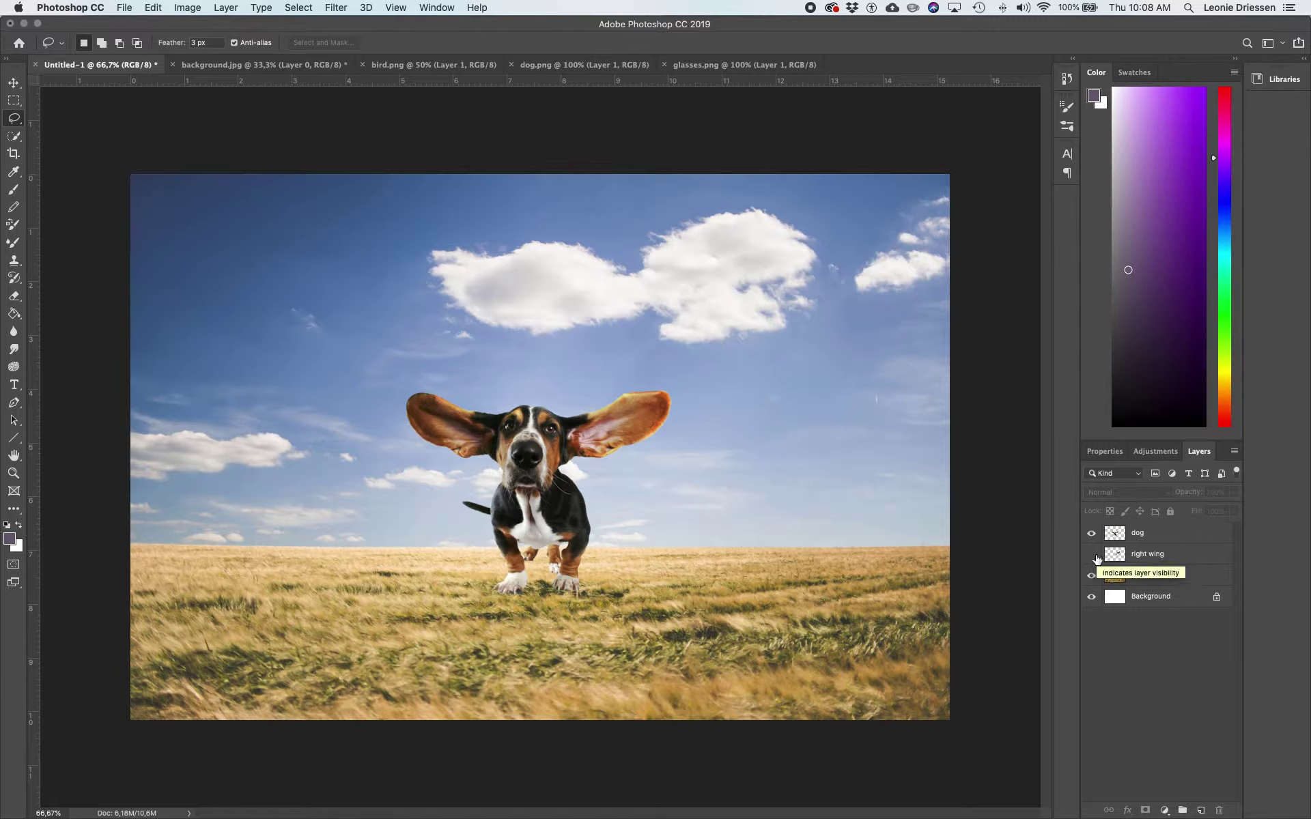
left_click(1091, 555)
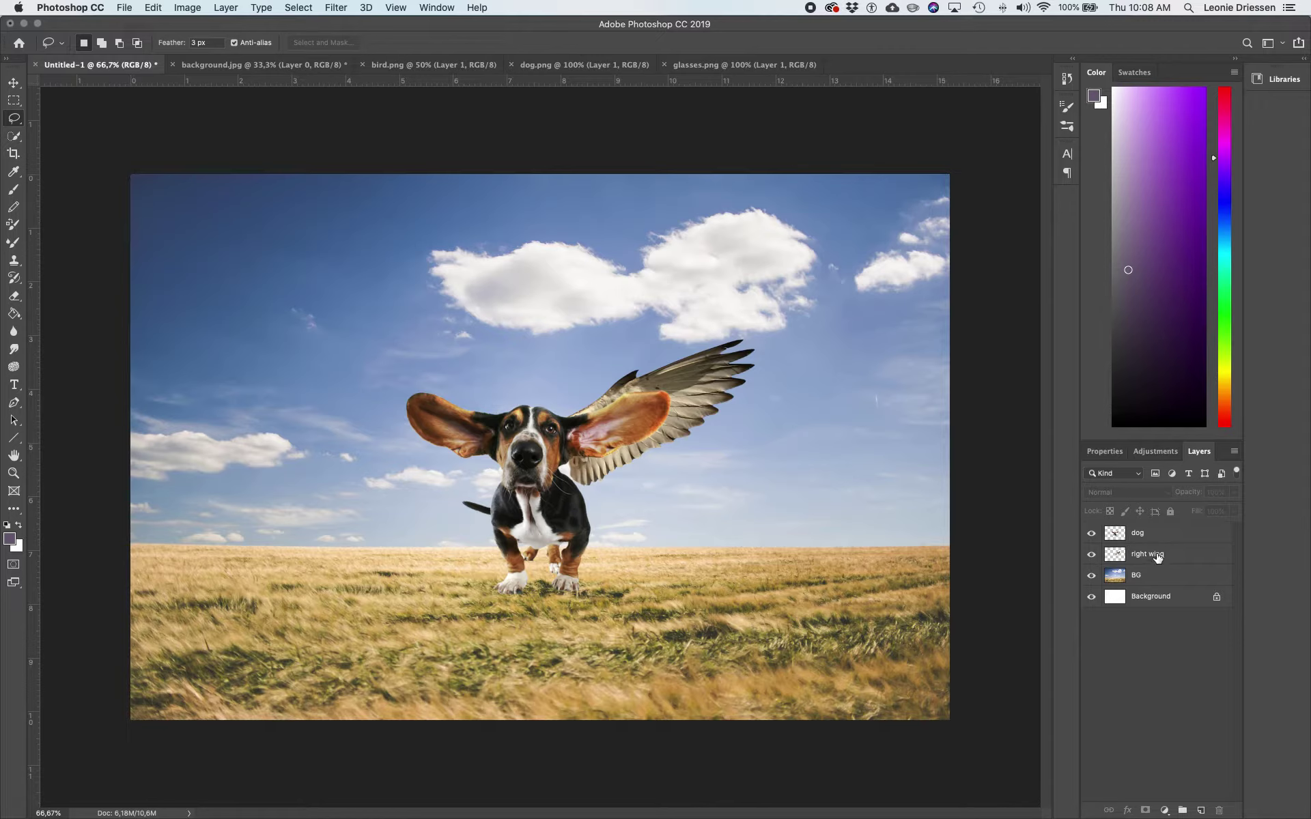
left_click_drag(1157, 557, 1153, 530)
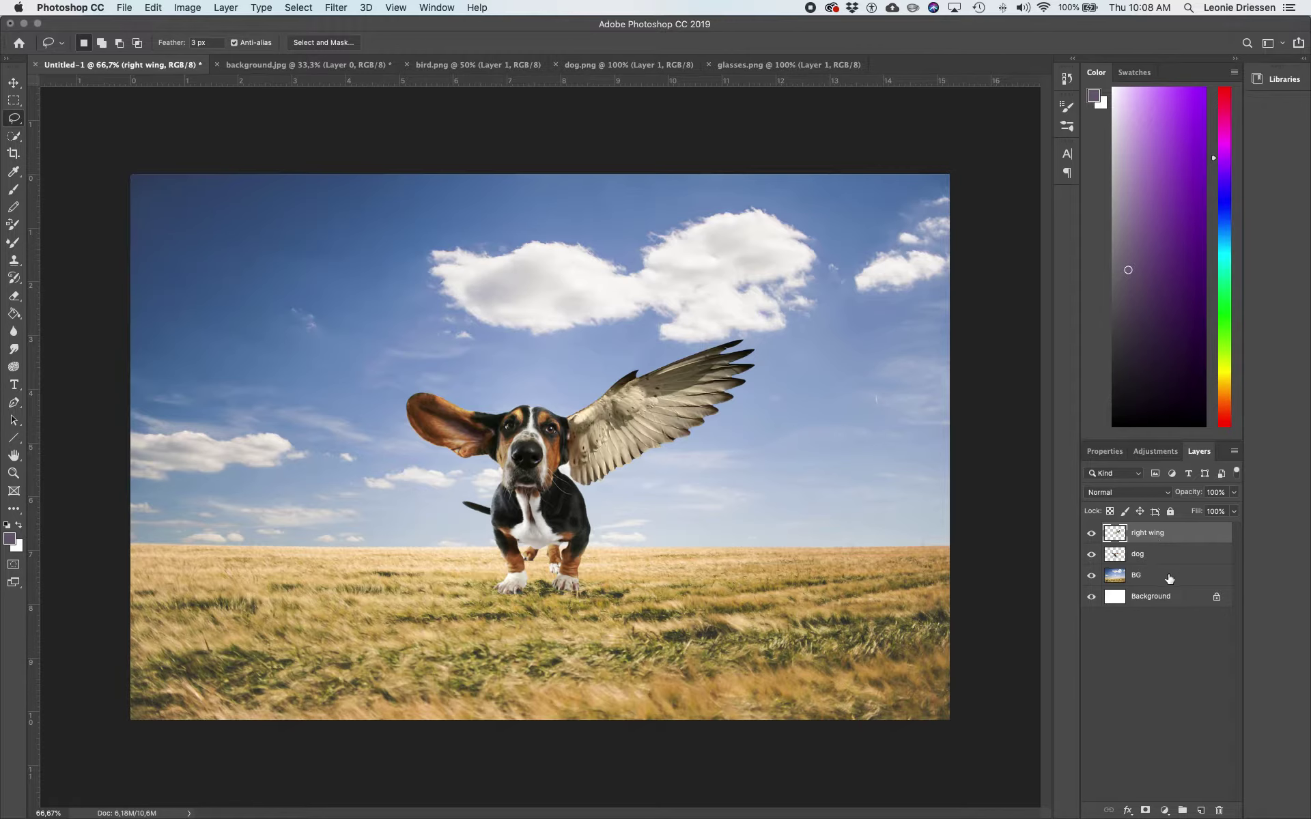
mouse_move(1147, 557)
left_mouse_down()
mouse_move(1140, 579)
mouse_move(1136, 544)
left_mouse_up()
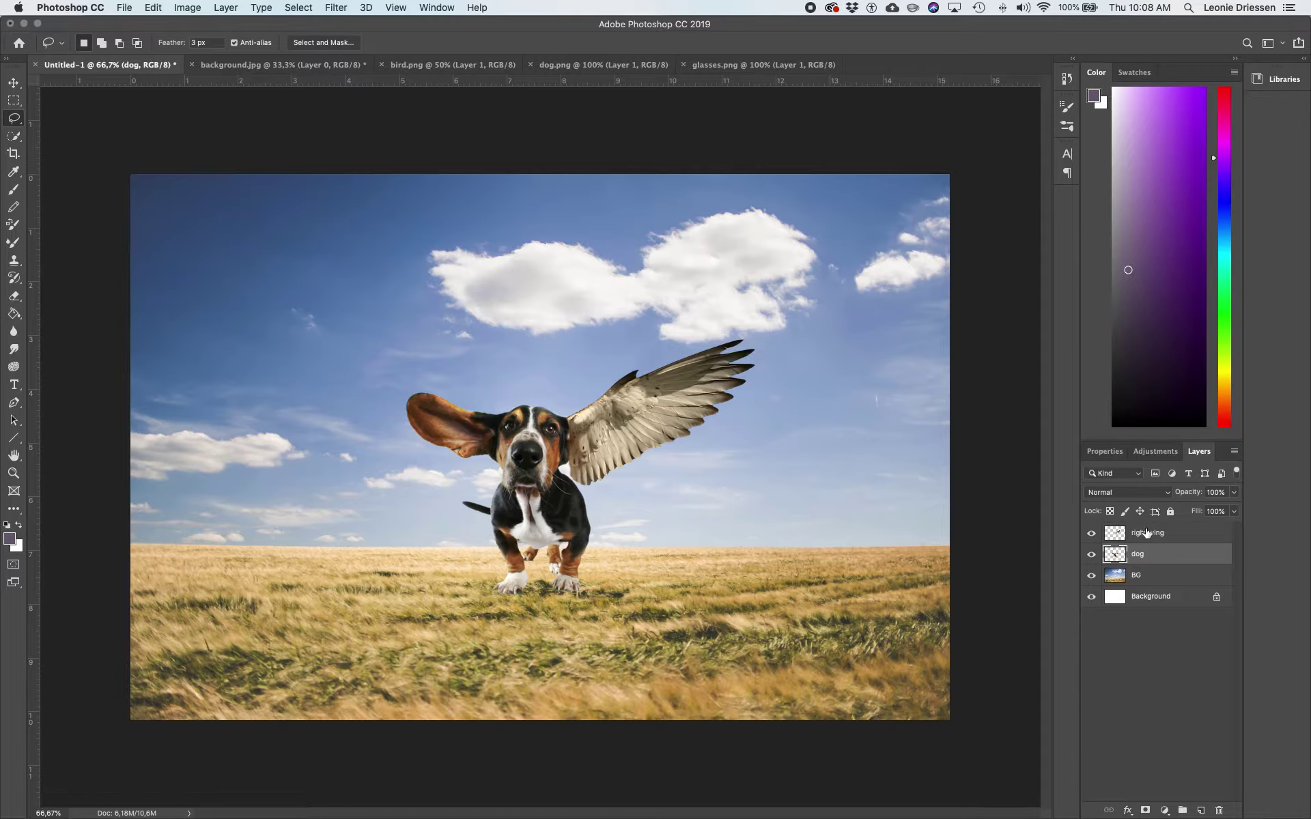
left_click(1147, 533)
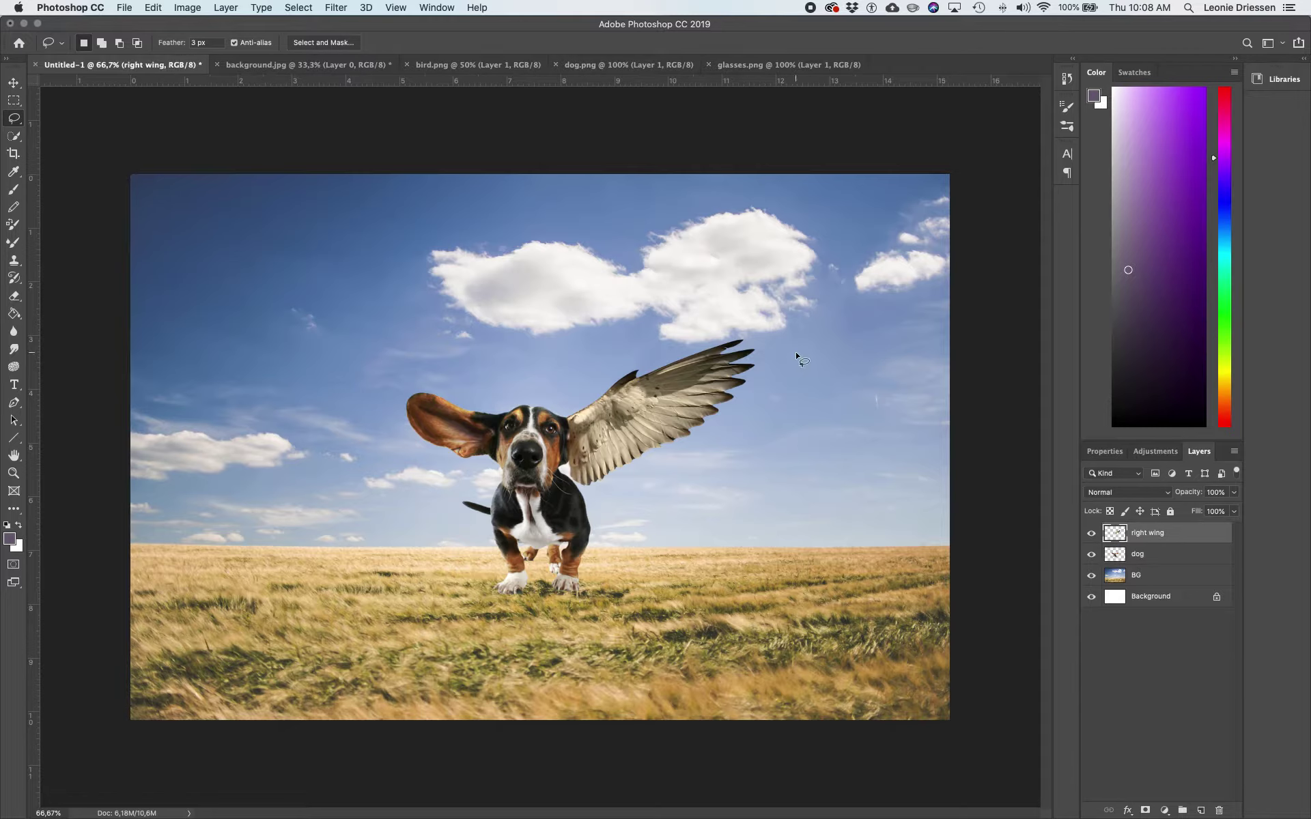
Scale the right wing down proportionally to about 92% and shift it slightly up along the side of the dog's head.
key("ctrl+t")
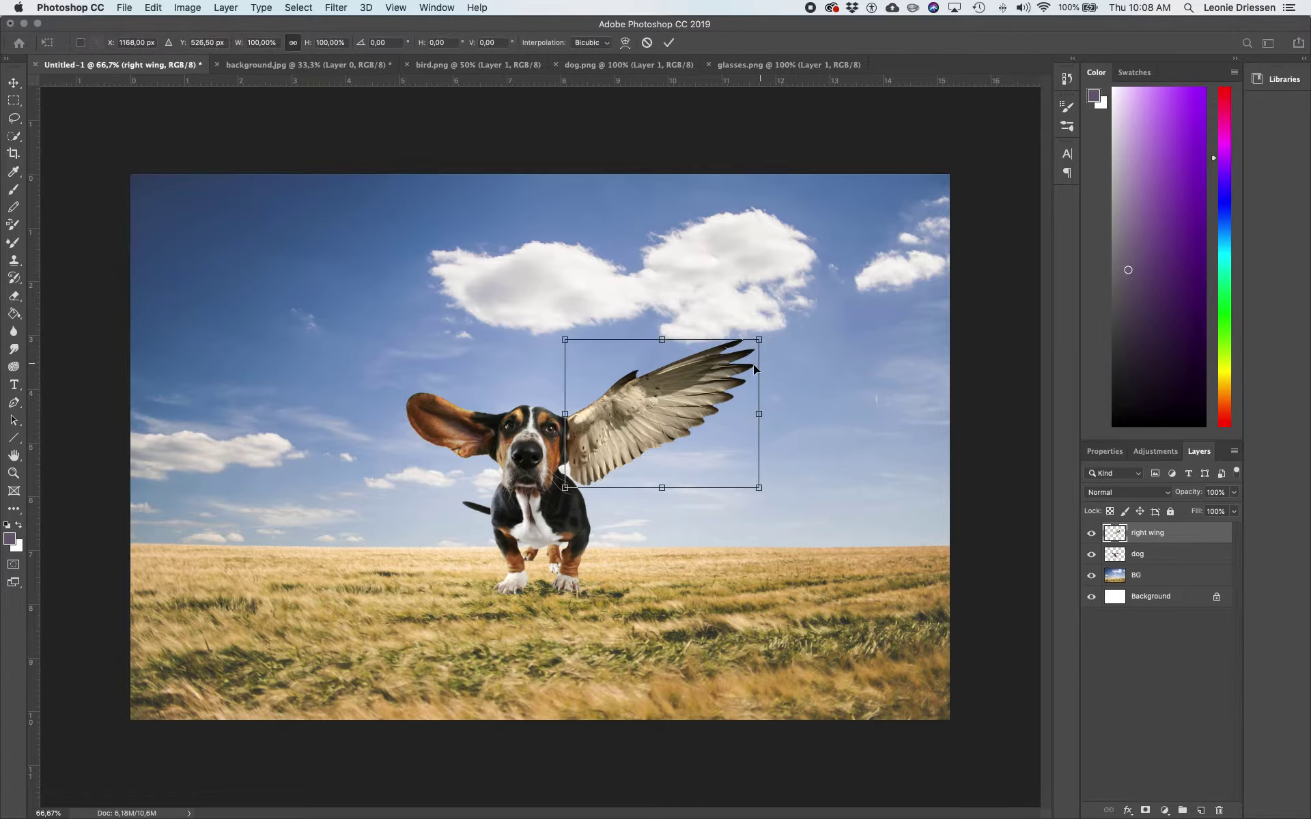
left_click_drag(756, 342, 743, 351)
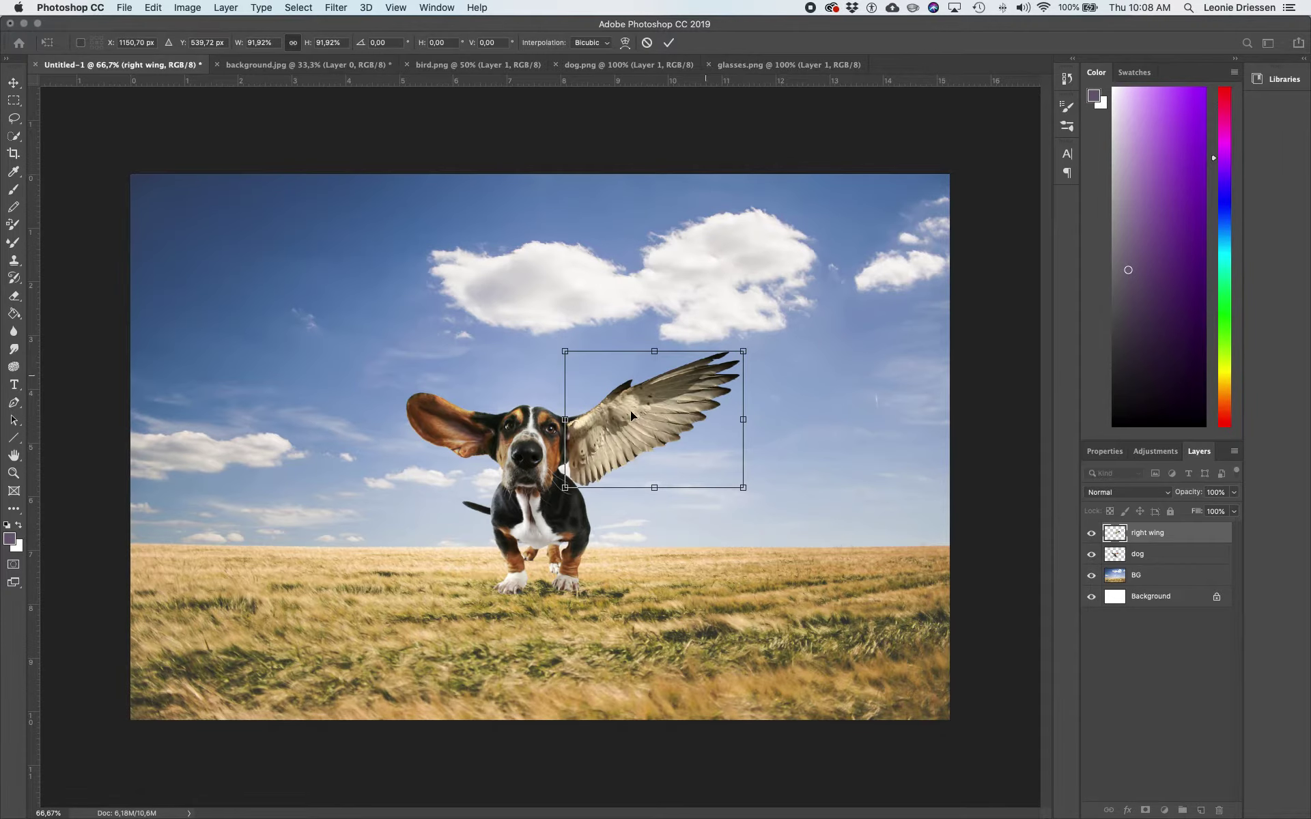
left_click_drag(613, 422, 617, 415)
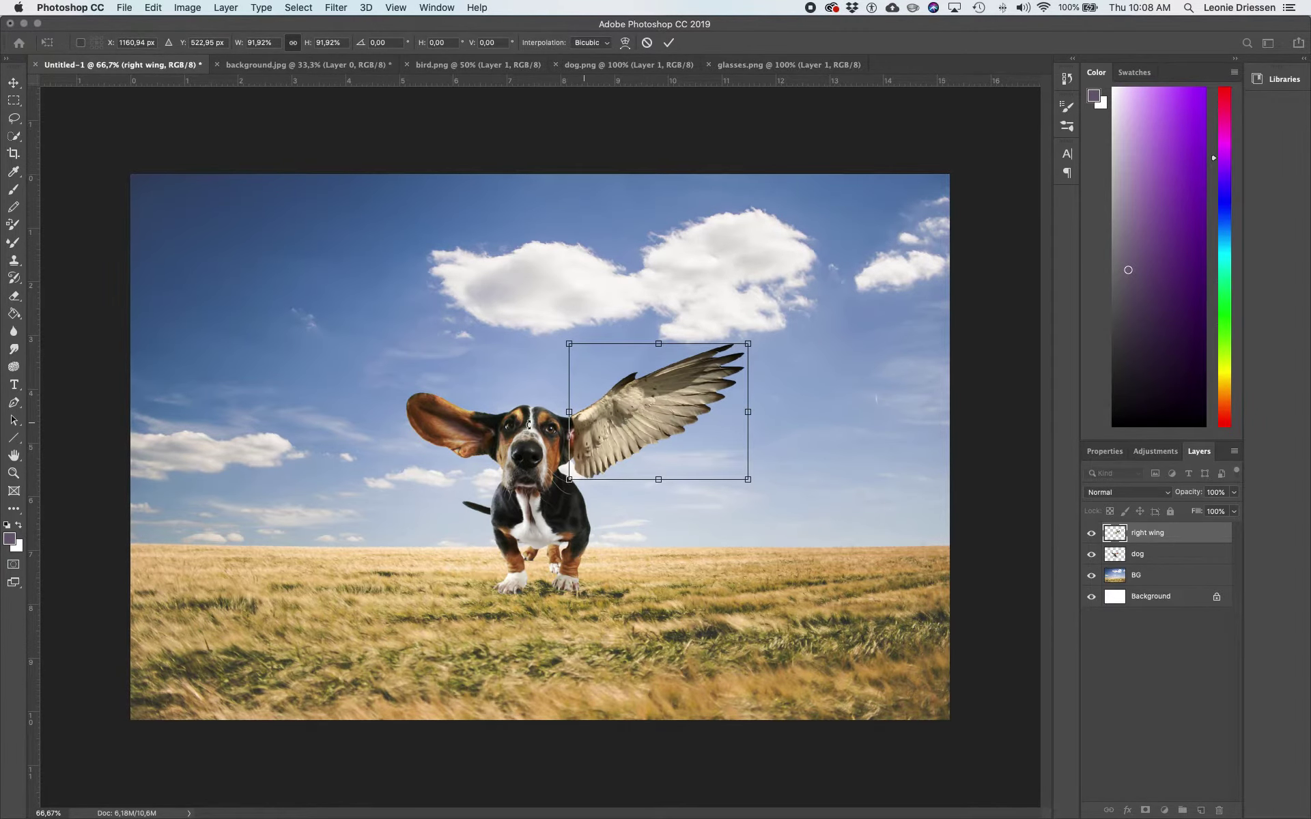
Rotate the right wing about 8.3° clockwise and position its base against the side of the dog's head.
scroll(527, 428, "up", 6)
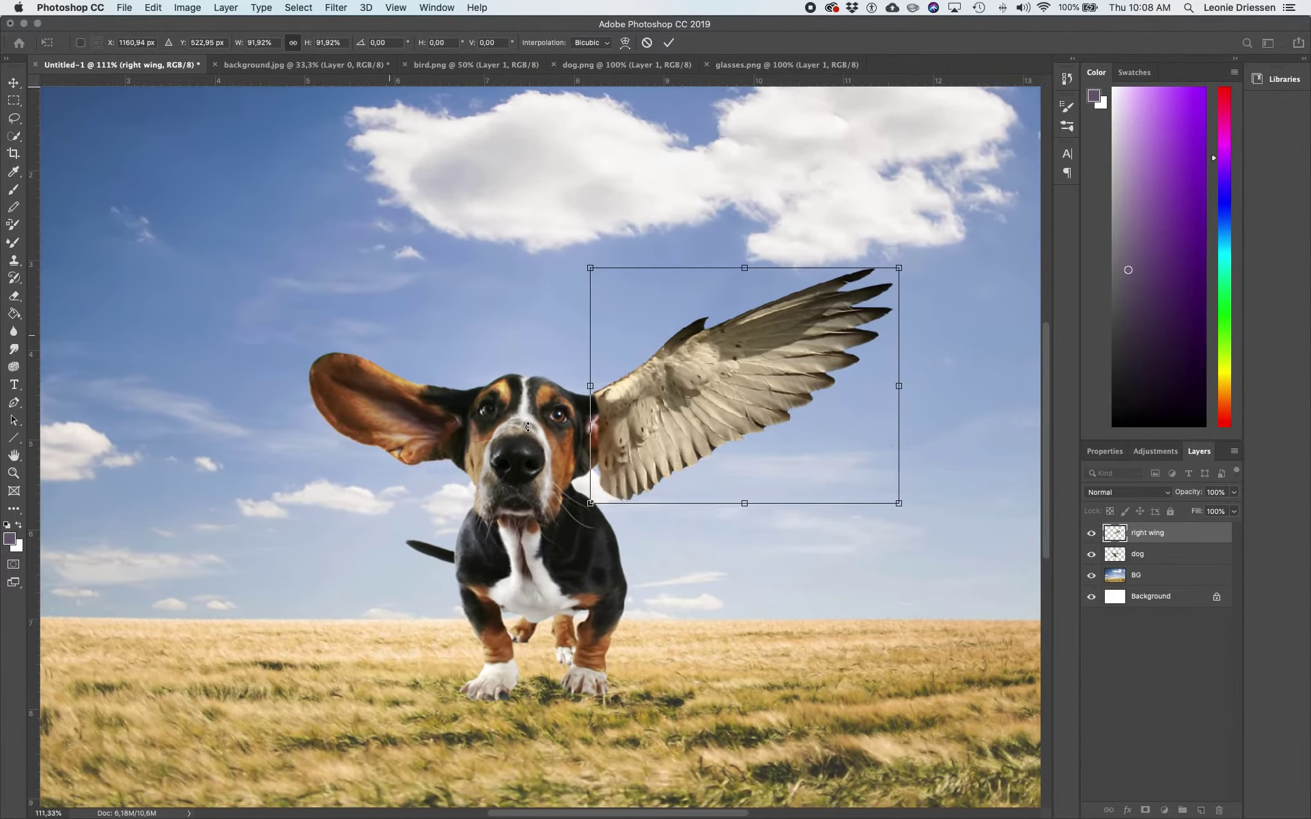
scroll(527, 427, "up", 2)
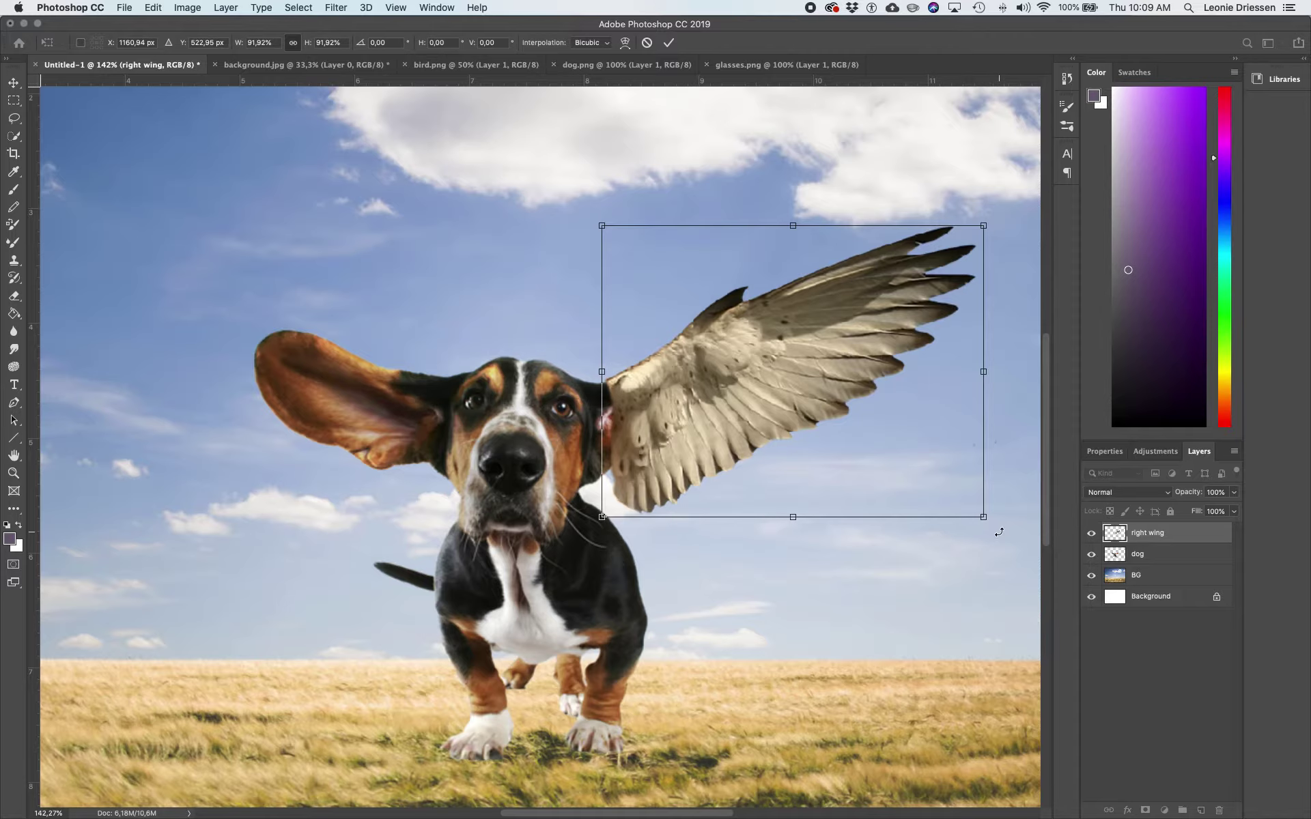
left_click_drag(999, 532, 983, 555)
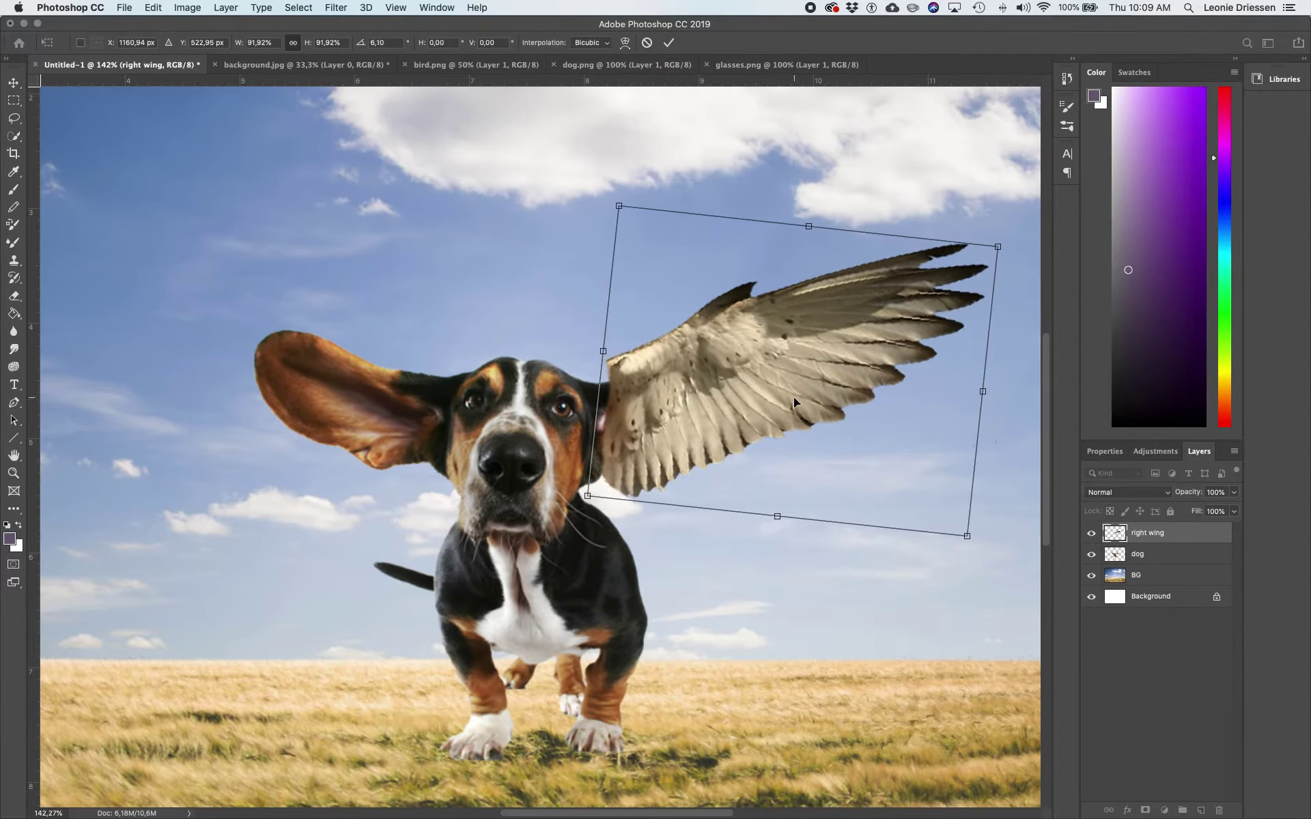
left_click_drag(770, 354, 760, 380)
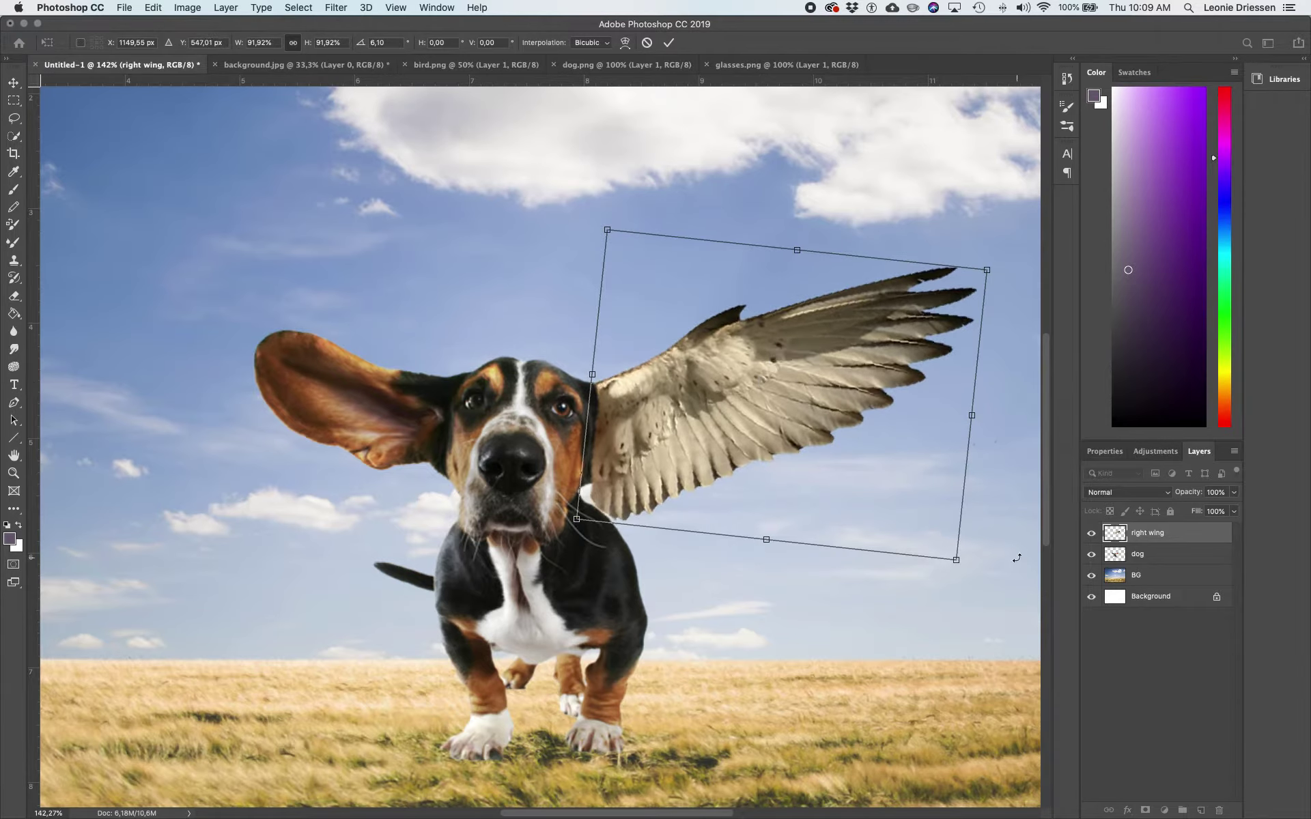
left_click_drag(964, 577, 957, 582)
left_click_drag(666, 424, 665, 425)
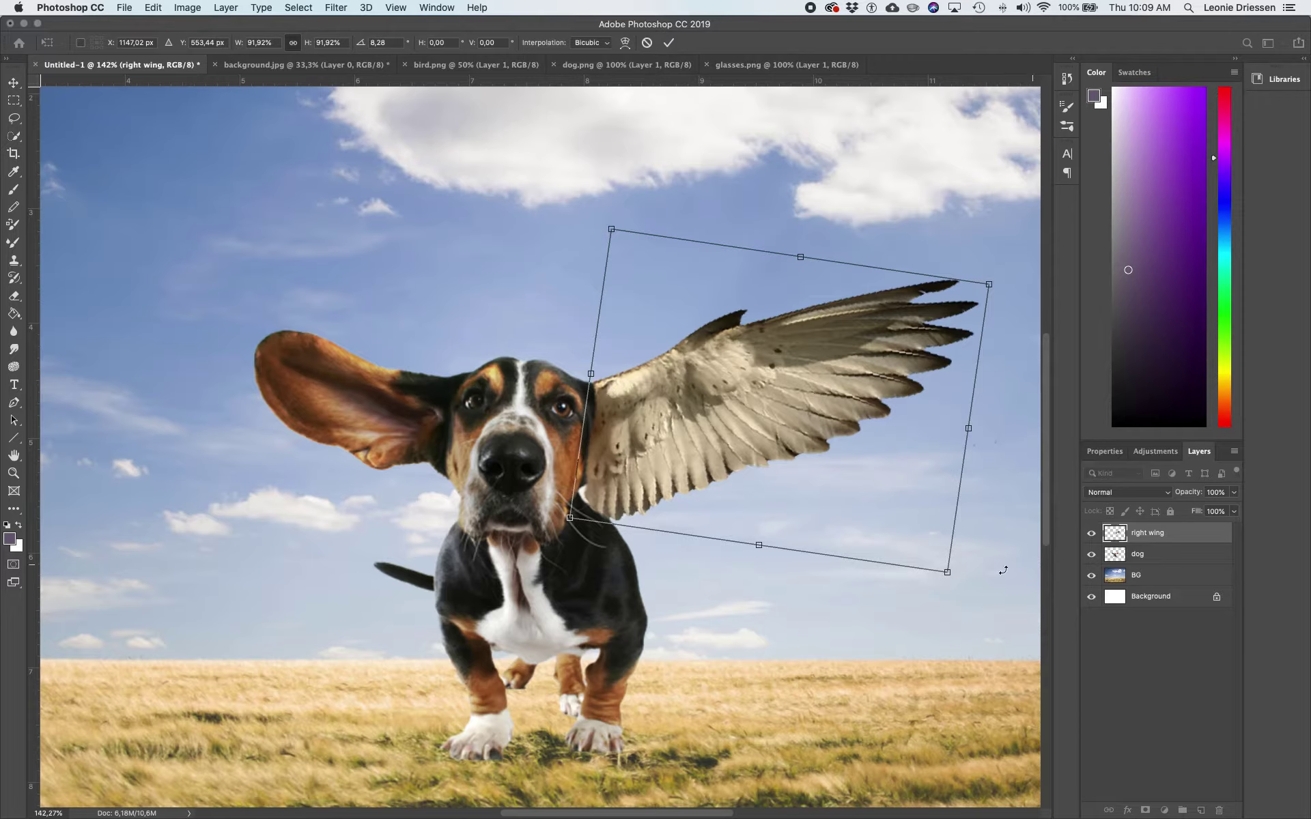
Shrink the right wing further to about 86%, align its base with the dog's head and apply the transformation.
left_click_drag(947, 572, 938, 557)
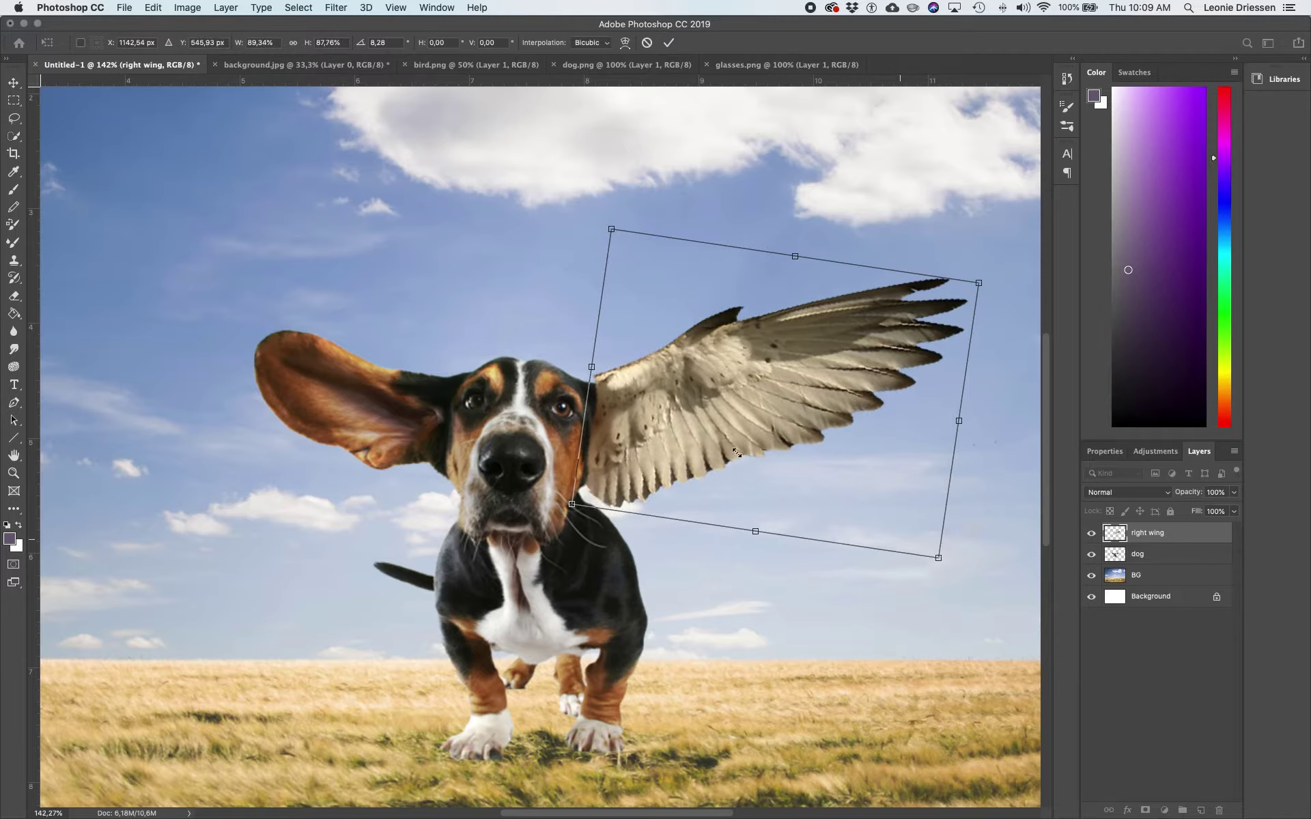
left_click_drag(656, 410, 656, 417)
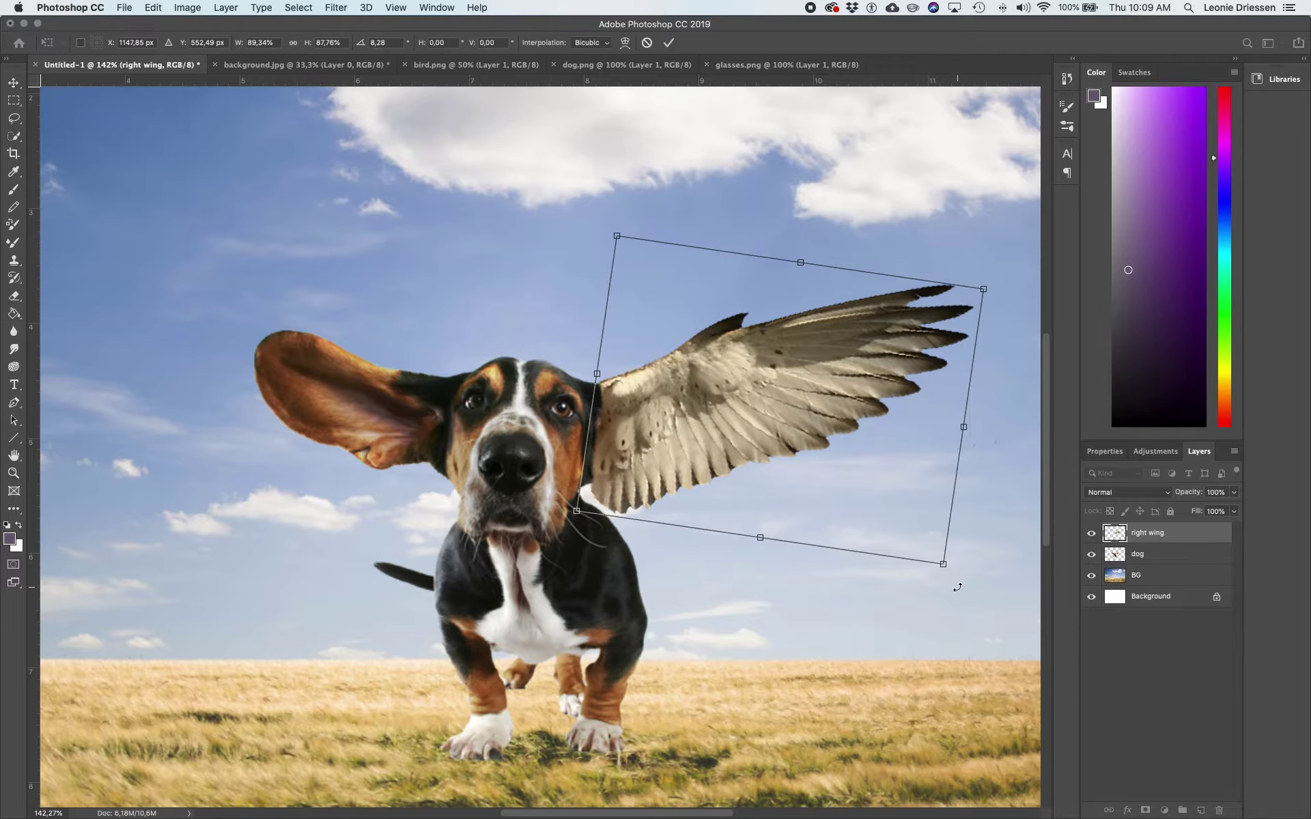
left_click_drag(943, 564, 932, 559)
left_click_drag(702, 438, 701, 436)
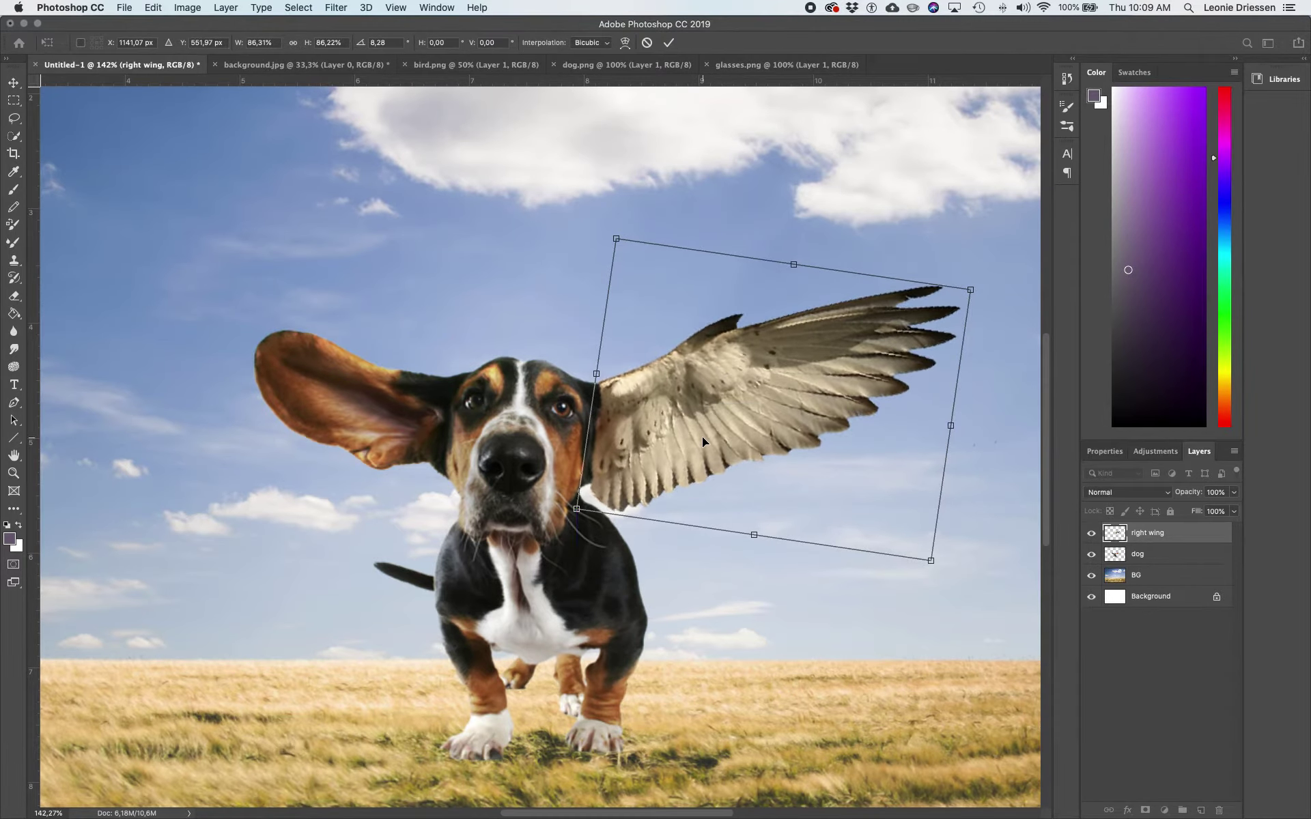
key("Return")
key("l")
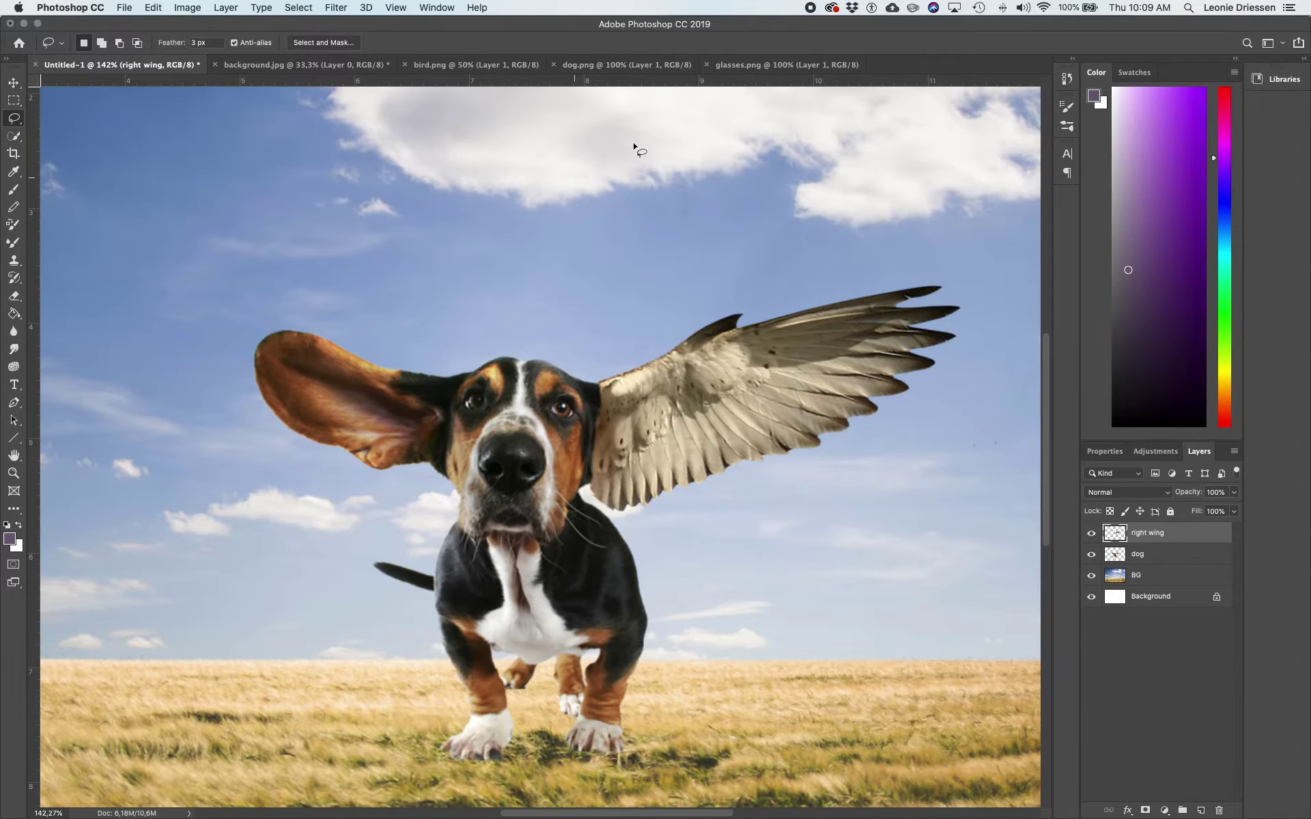
Select the bird's other wing in bird.png with the Lasso and copy it into Untitled-1 as a new layer.
left_click(450, 68)
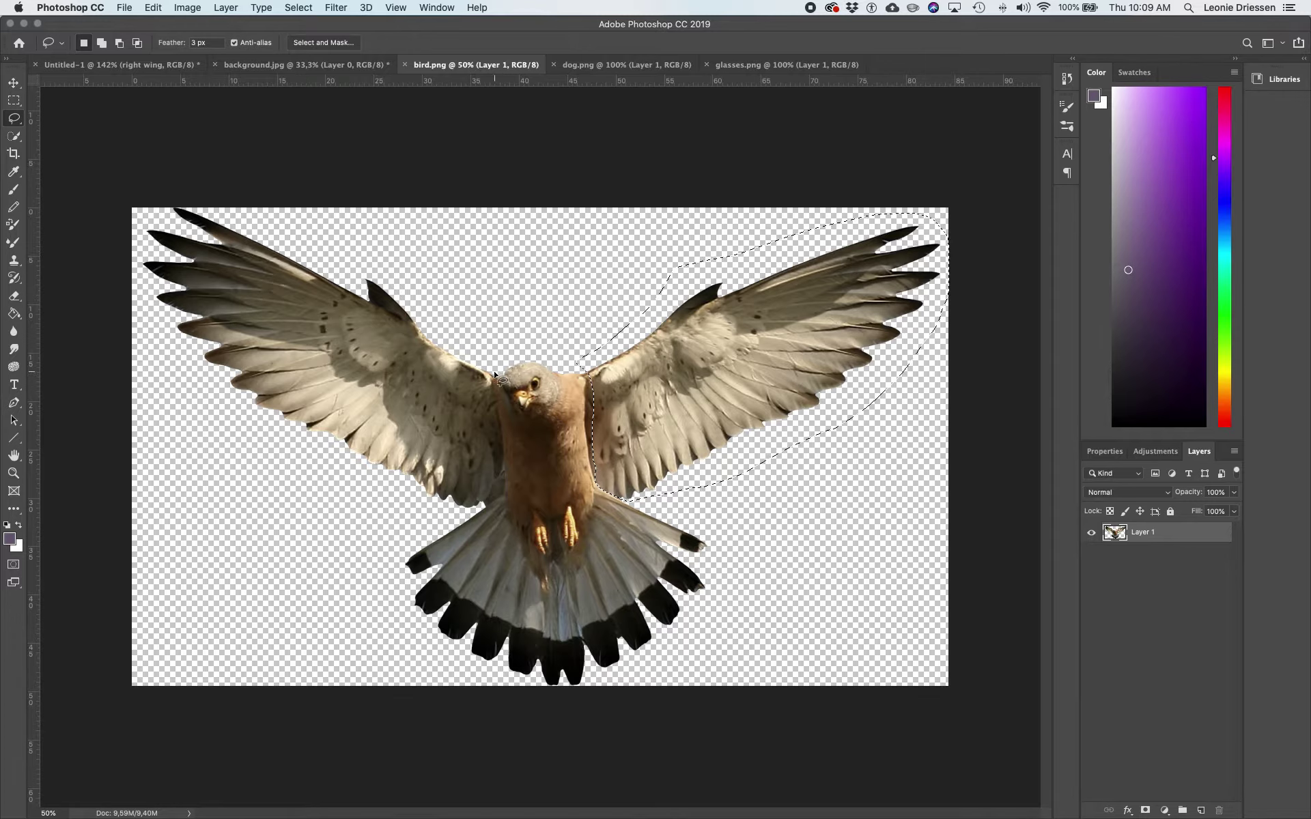
mouse_move(503, 363)
left_mouse_down()
mouse_move(489, 402)
mouse_move(496, 479)
mouse_move(480, 506)
mouse_move(431, 514)
mouse_move(336, 484)
mouse_move(215, 402)
mouse_move(155, 333)
mouse_move(139, 286)
mouse_move(144, 214)
mouse_move(249, 216)
mouse_move(412, 266)
mouse_move(499, 368)
left_mouse_up()
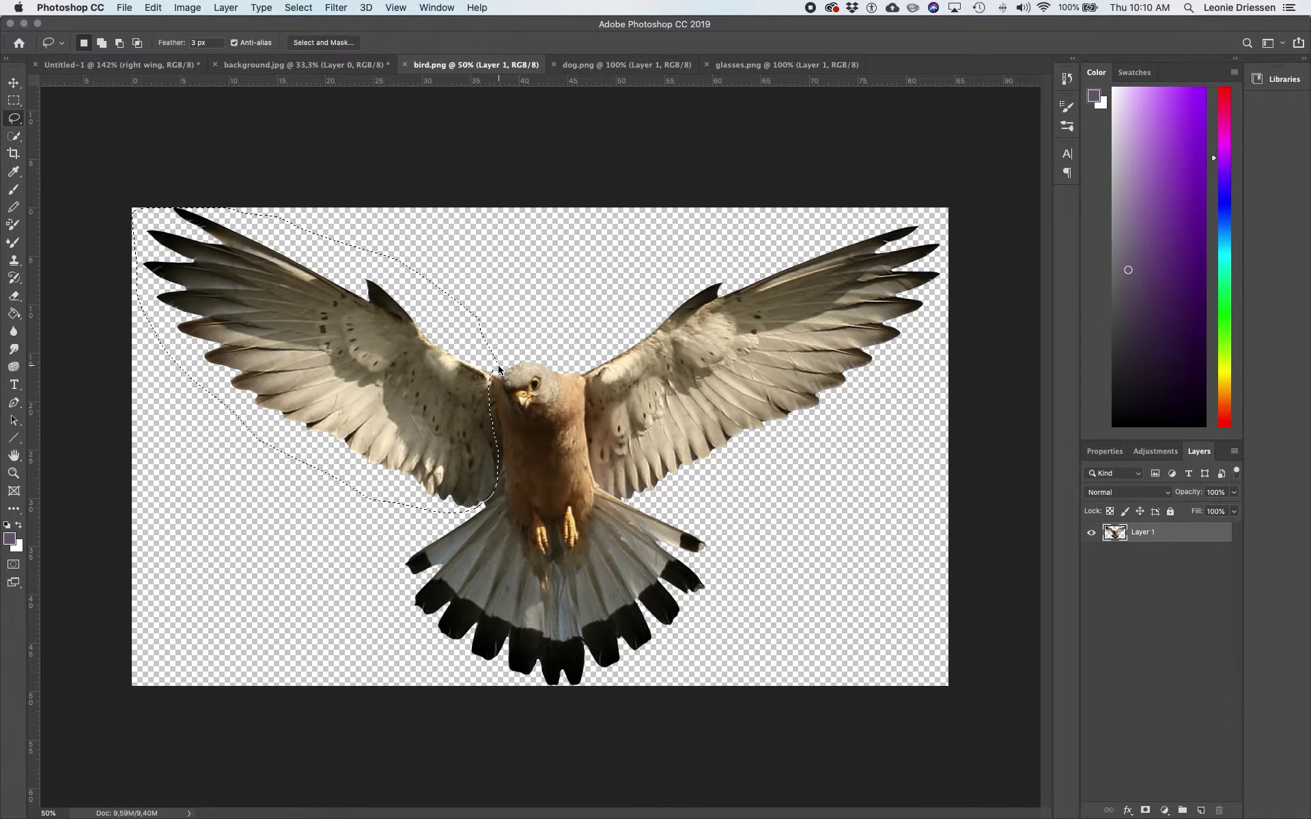
key("cmd+c")
left_click(102, 64)
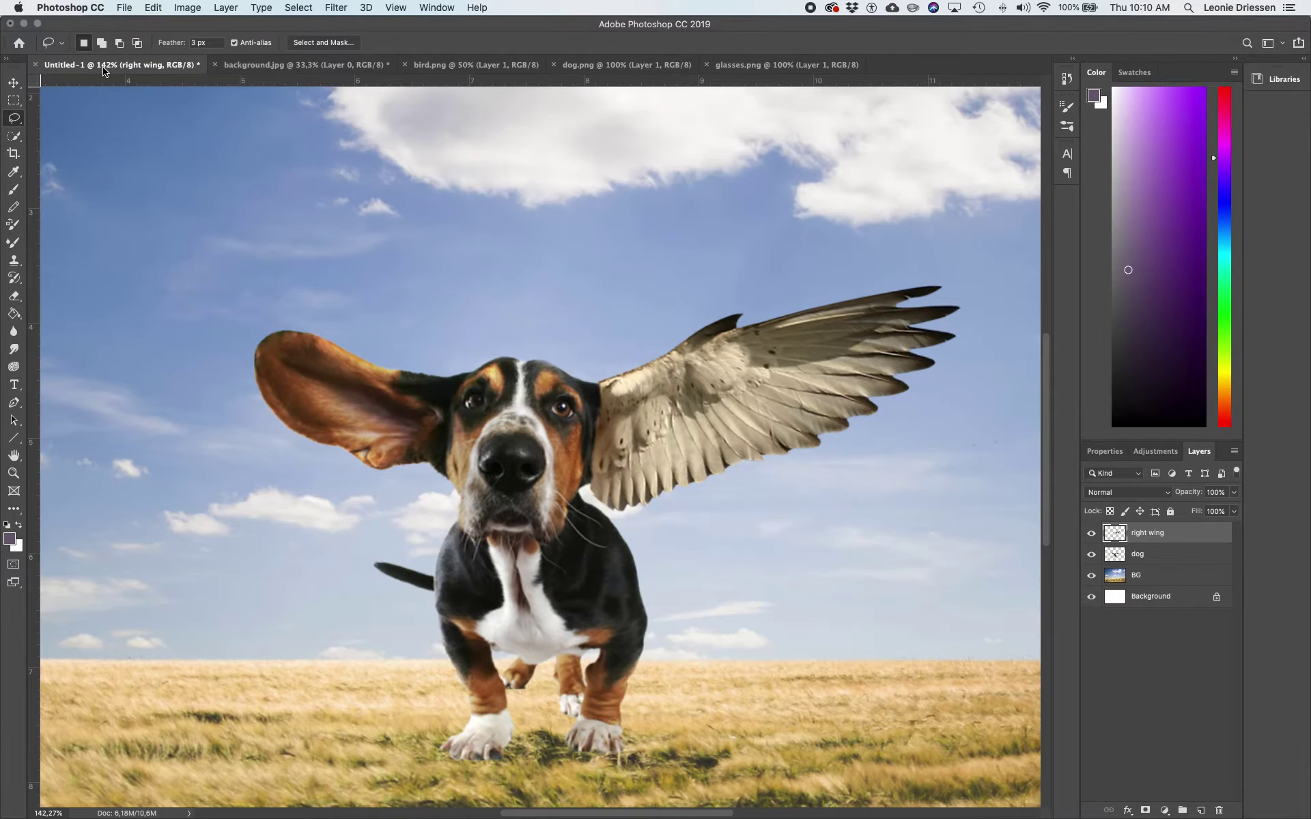
key("cmd+v")
Scale the pasted wing down proportionally to about 31% and position its base against the free side of the dog's head.
key("super+t")
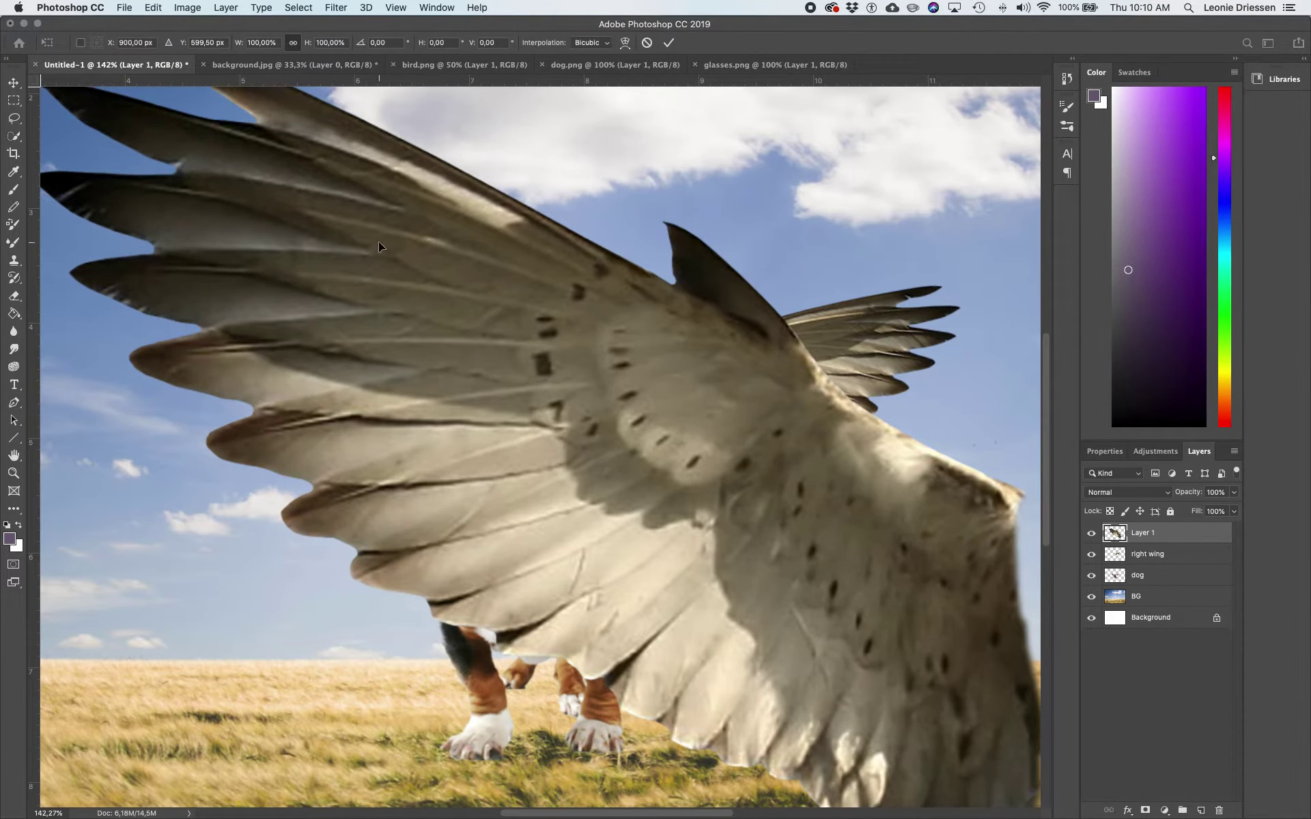
left_click_drag(378, 246, 444, 368)
left_click_drag(94, 144, 431, 344)
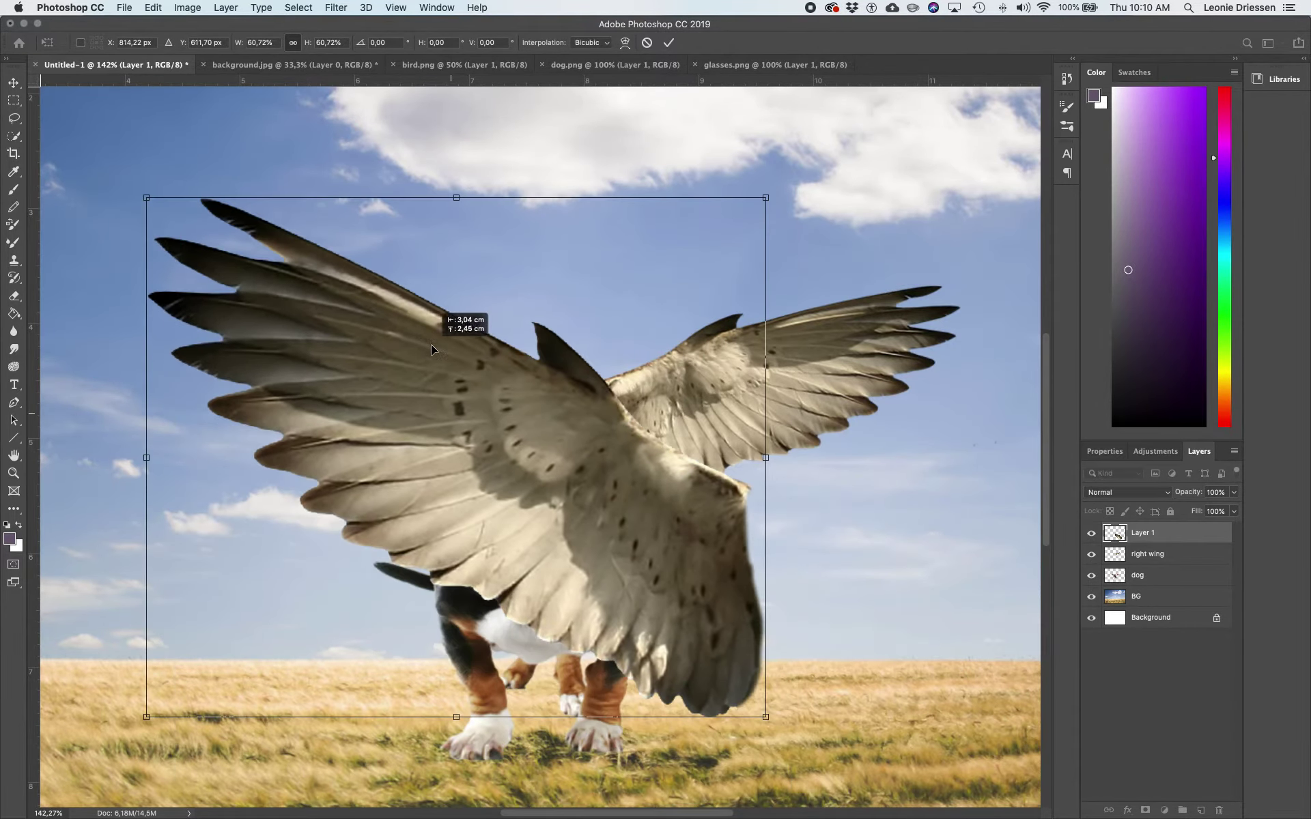
left_click_drag(146, 198, 492, 454)
left_click_drag(588, 542, 263, 319)
left_click_drag(103, 213, 116, 224)
left_click_drag(346, 393, 361, 397)
scroll(364, 387, "up", 6)
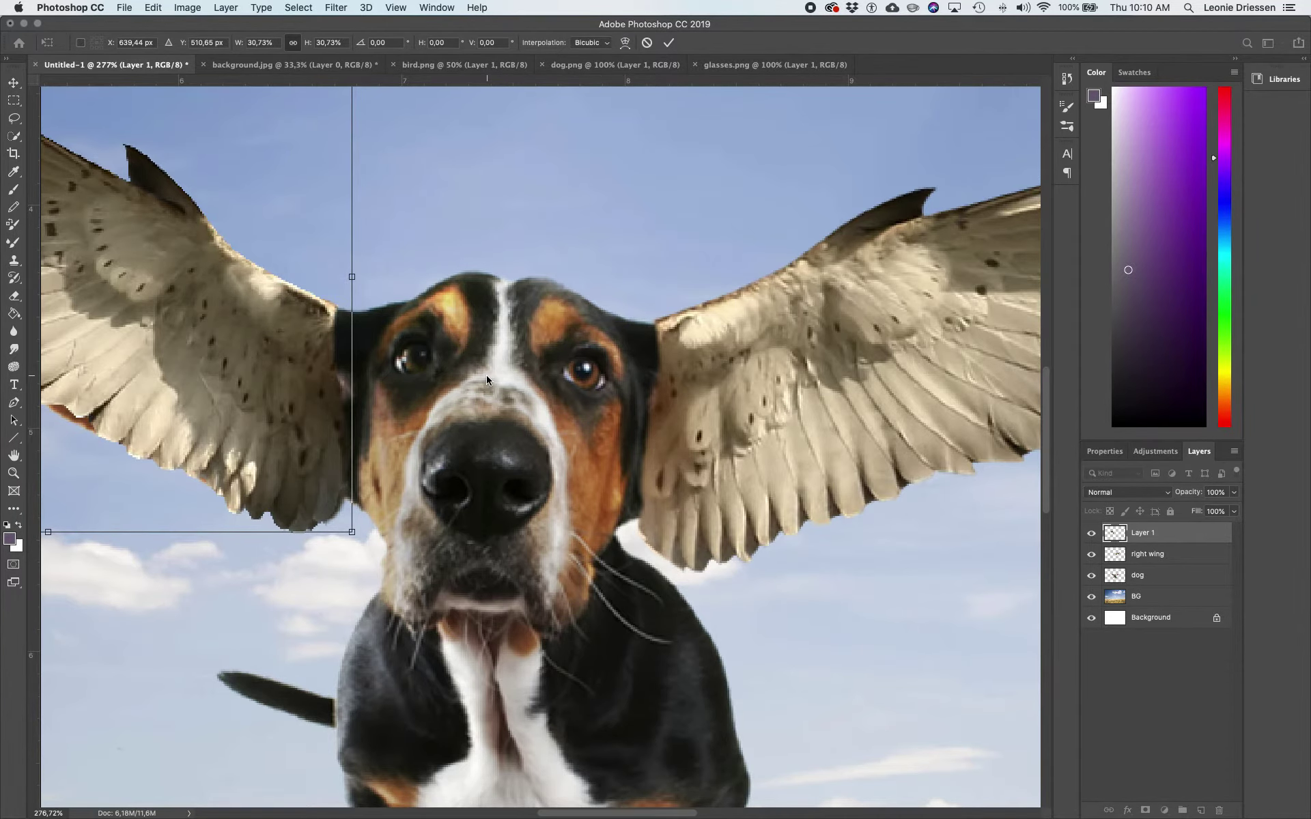
scroll(486, 375, "down", 3)
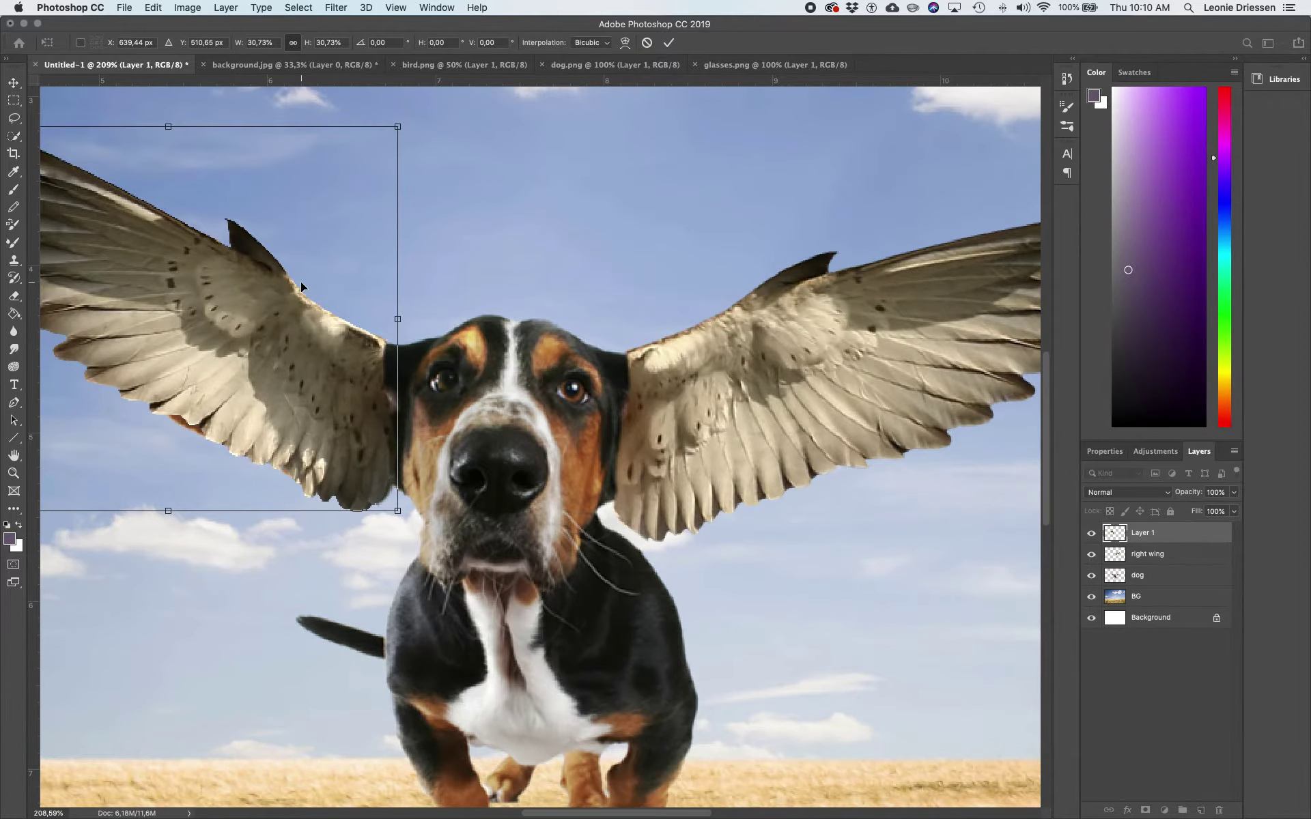
scroll(474, 266, "down", 1)
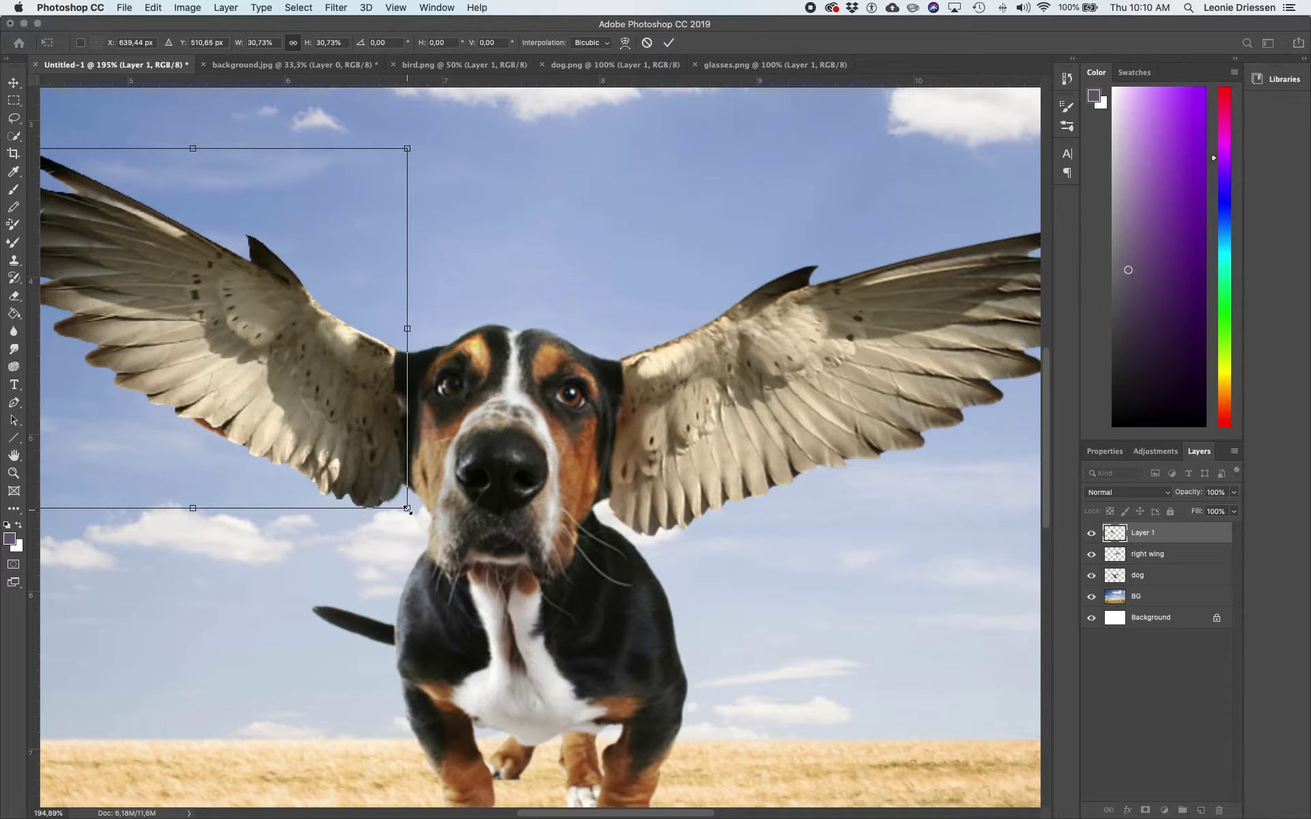
Shrink the pasted wing slightly to about 30.4% and nudge it right and slightly down, closer to the dog's head.
left_click_drag(407, 508, 402, 507)
key("Right")
key("Right")
key("Right")
key("Right")
key("Right")
key("Right")
key("Right")
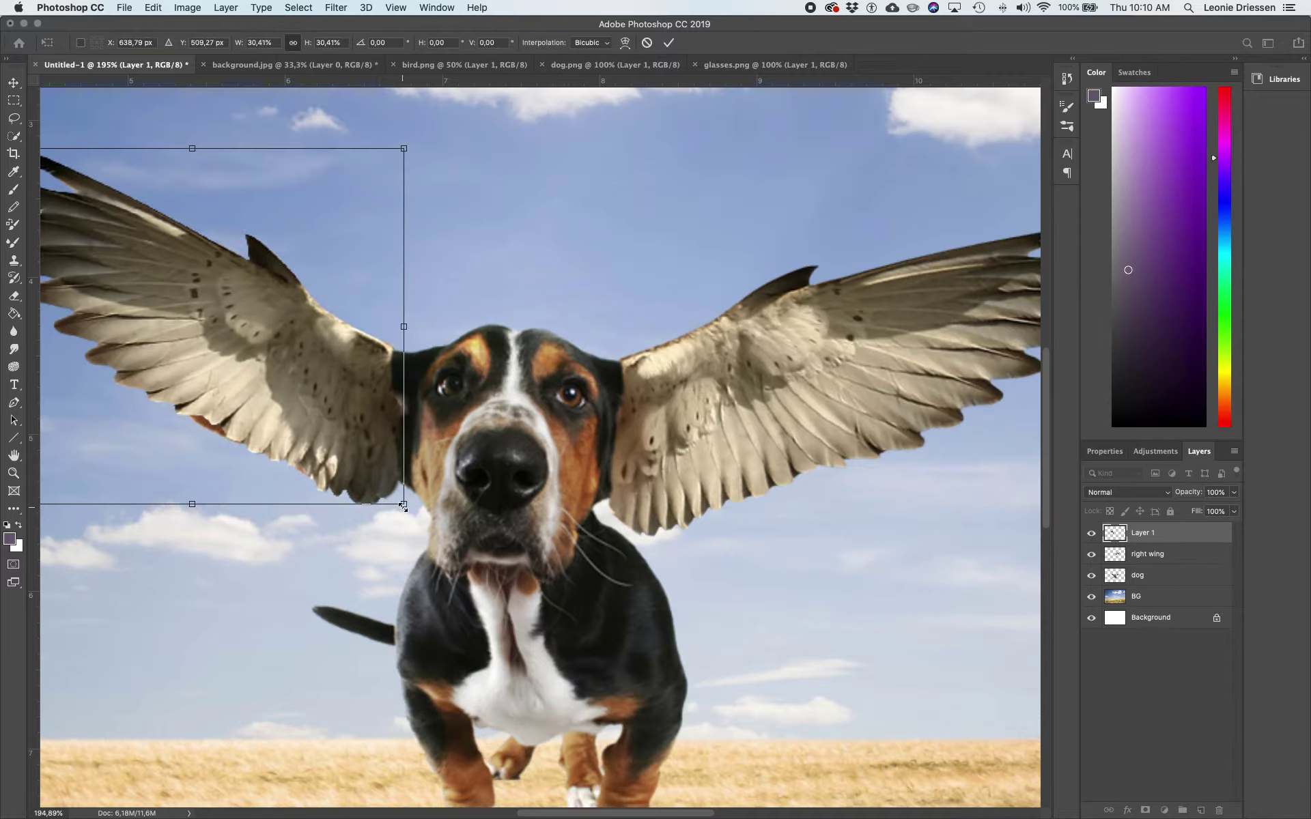
key("Right")
key("Right")
key("Right")
key("Down")
key("Down")
scroll(403, 507, "down", 5)
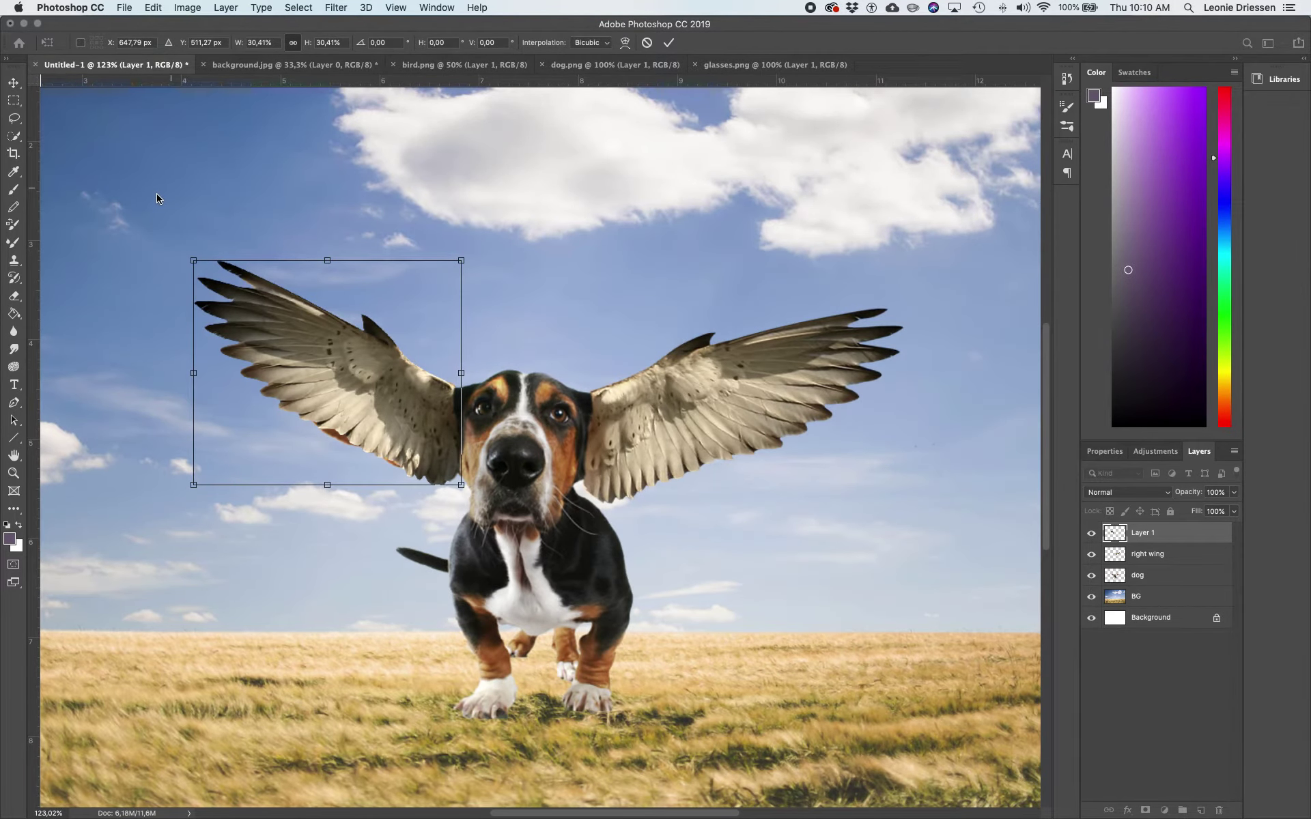
Rotate the pasted wing about 3.7° counterclockwise and nudge it down and slightly left to cover the dog's original ear.
left_click_drag(184, 240, 173, 250)
key("Down")
key("Down")
key("Down")
key("Down")
key("Down")
key("Down")
key("Down")
key("Down")
key("Down")
key("Down")
key("Down")
key("Down")
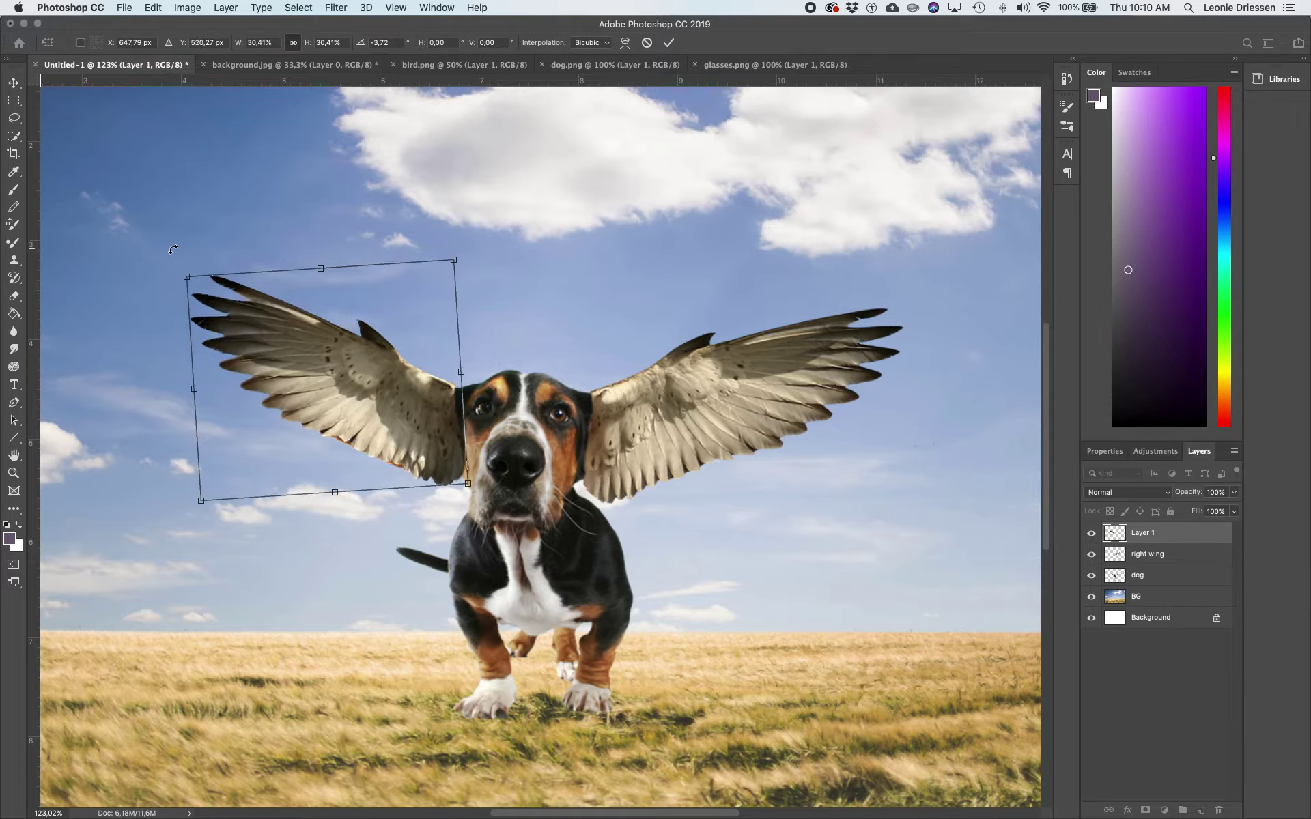
key("Up")
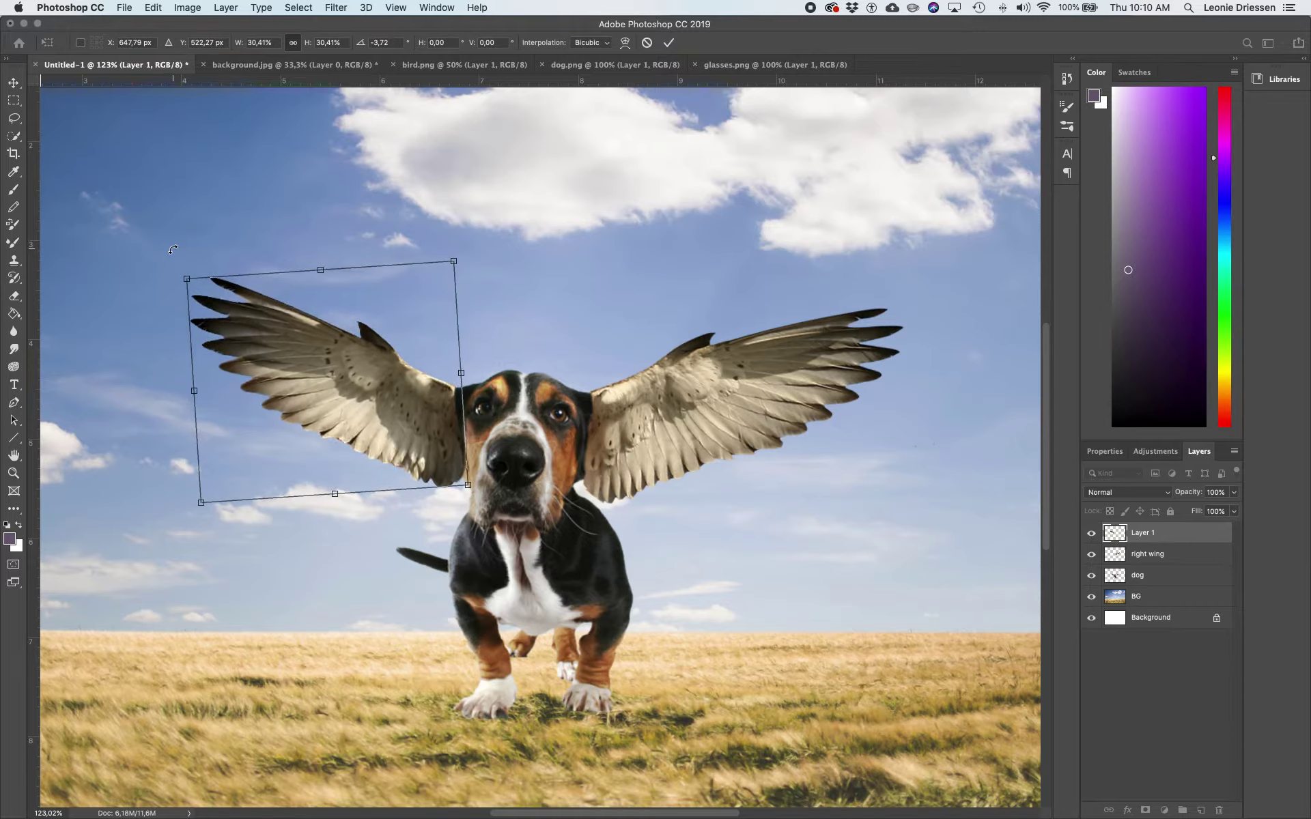
key("Left")
key("Left")
key("Left")
key("Up")
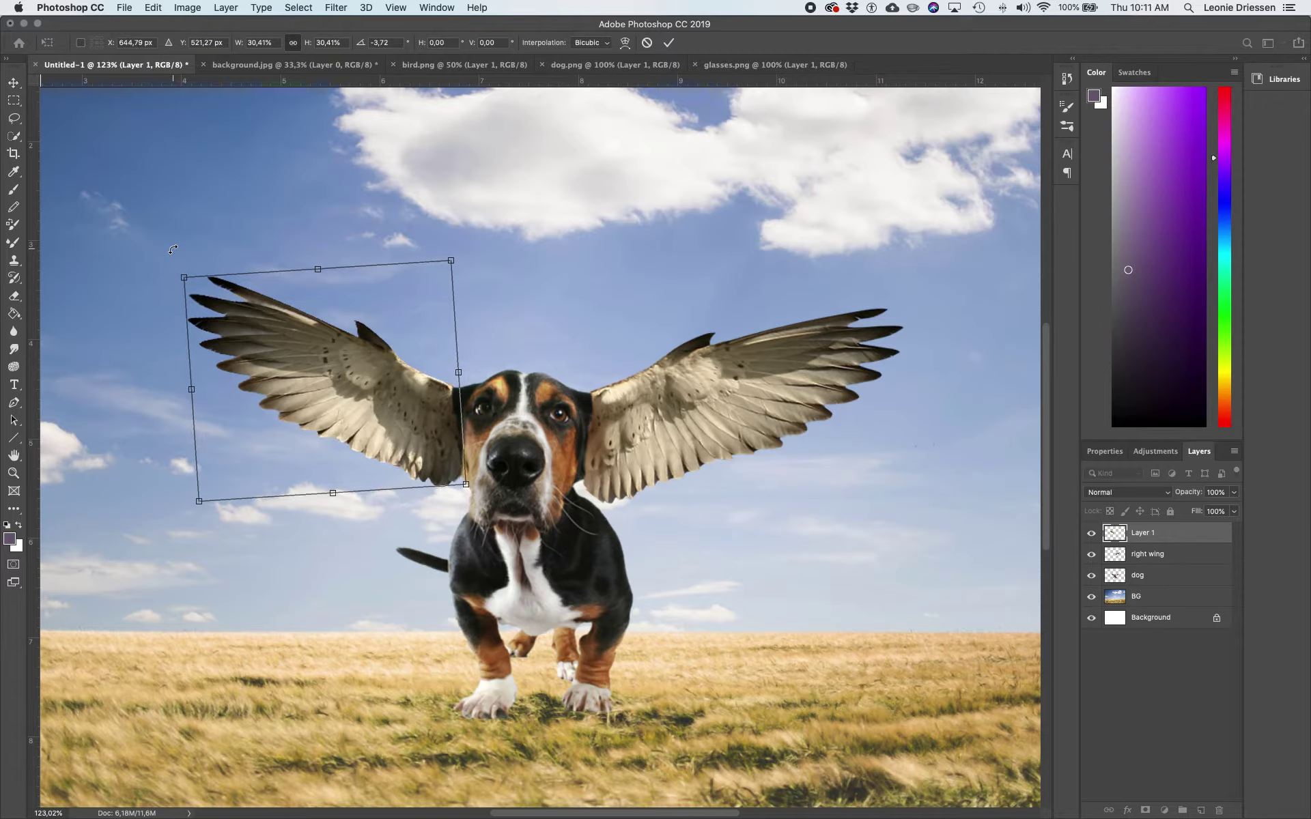
Enlarge the pasted wing to about 32%, nudge it left and up to fit the dog's head, and apply the transformation.
left_click_drag(184, 278, 164, 267)
key("Down")
key("Down")
key("Left")
key("Left")
key("Left")
key("Left")
key("Left")
key("Left")
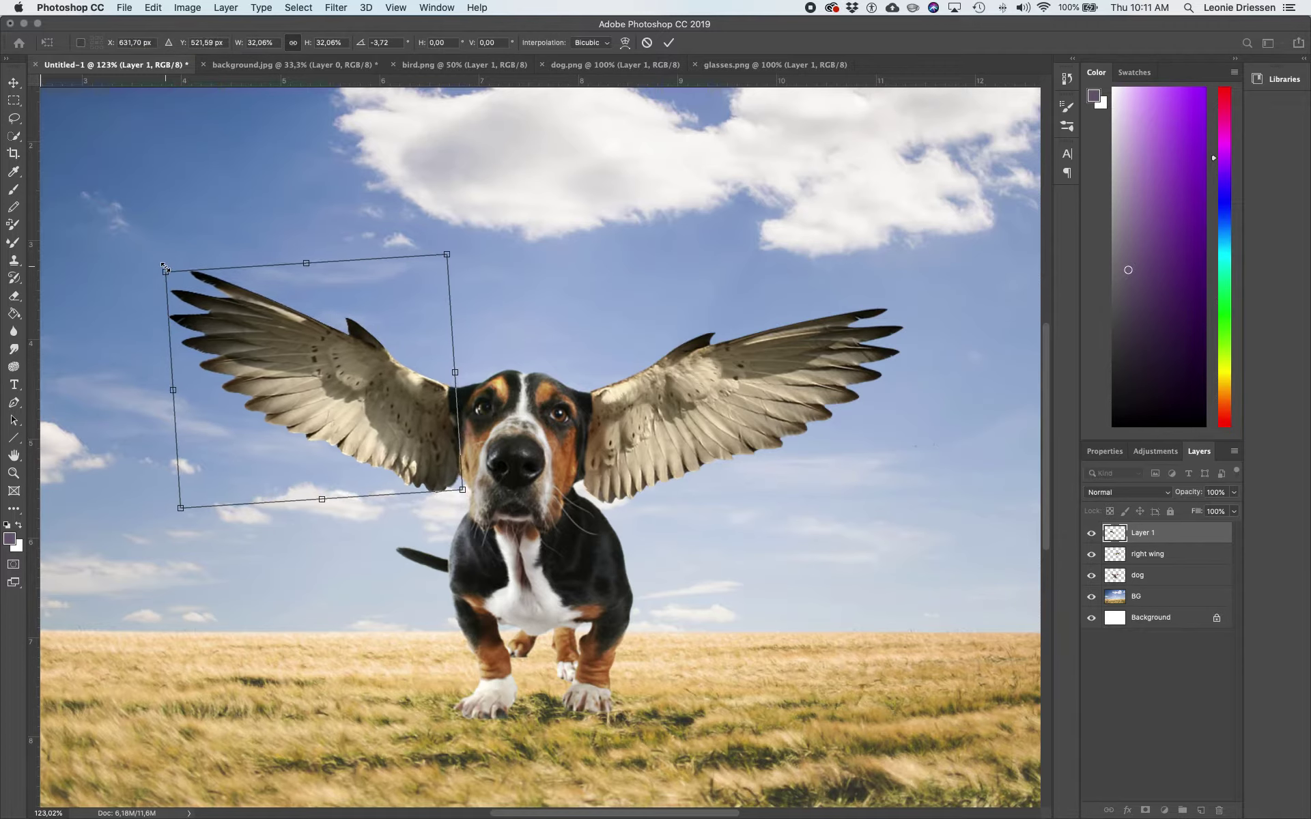
key("Up")
key("Up")
key("Up")
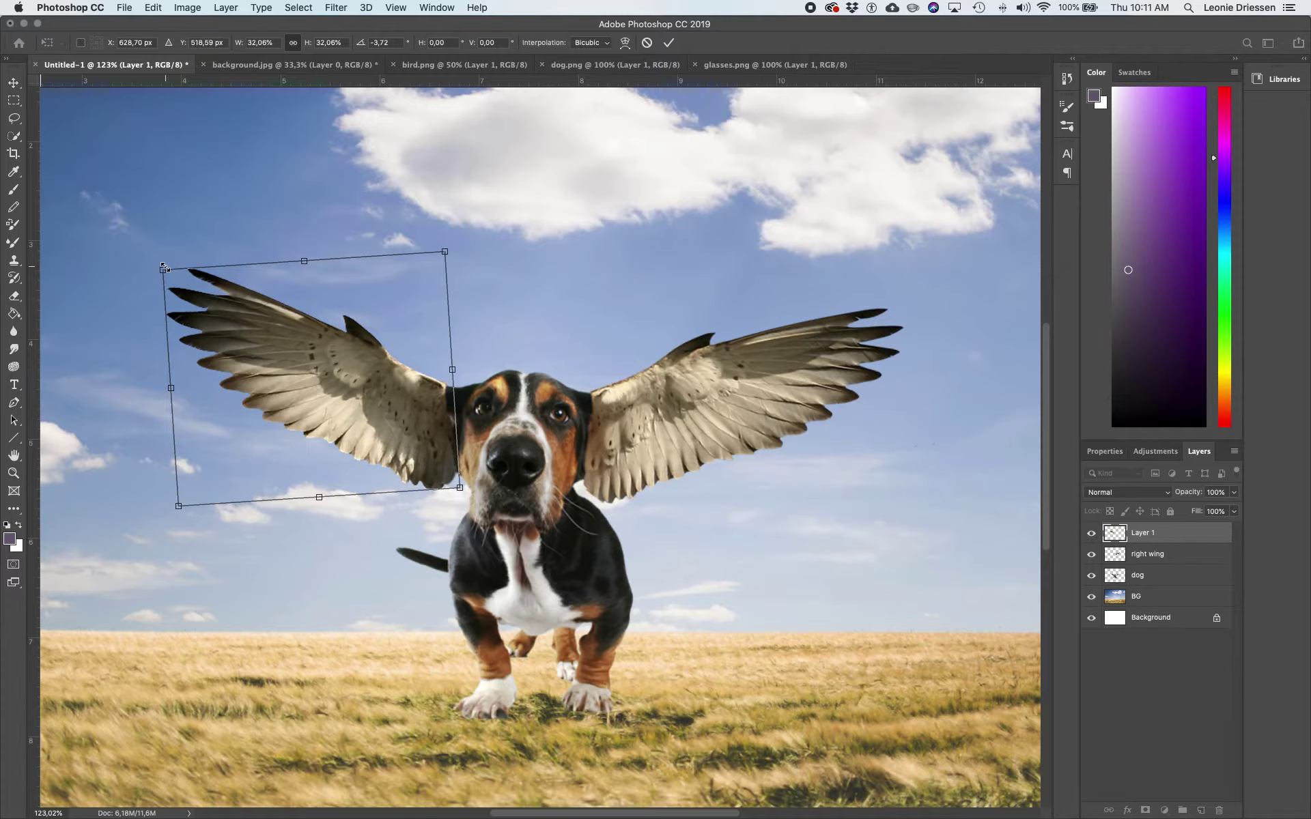
key("Return")
Shift the right wing layer very slightly down with the Move tool to fine-tune its position, and deselect it.
key("l")
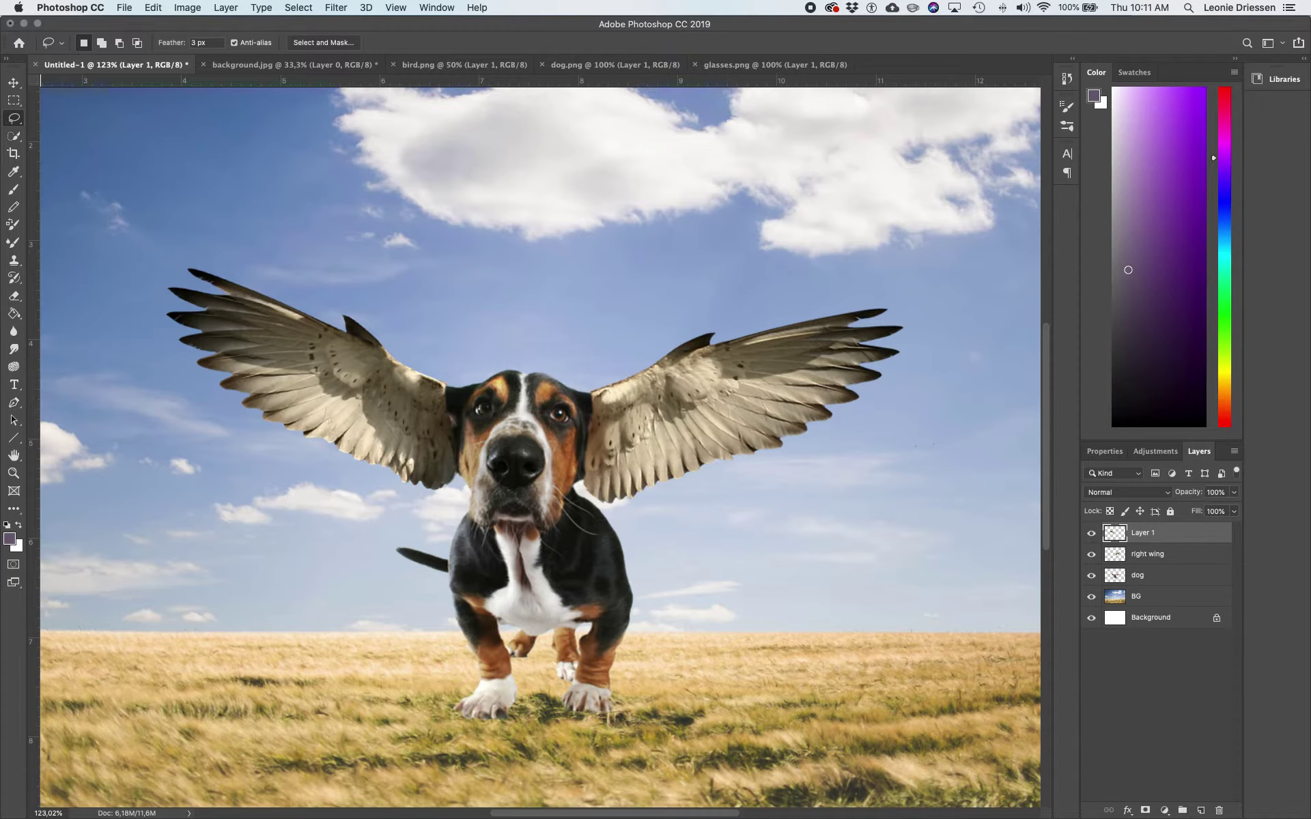
left_click(1147, 555)
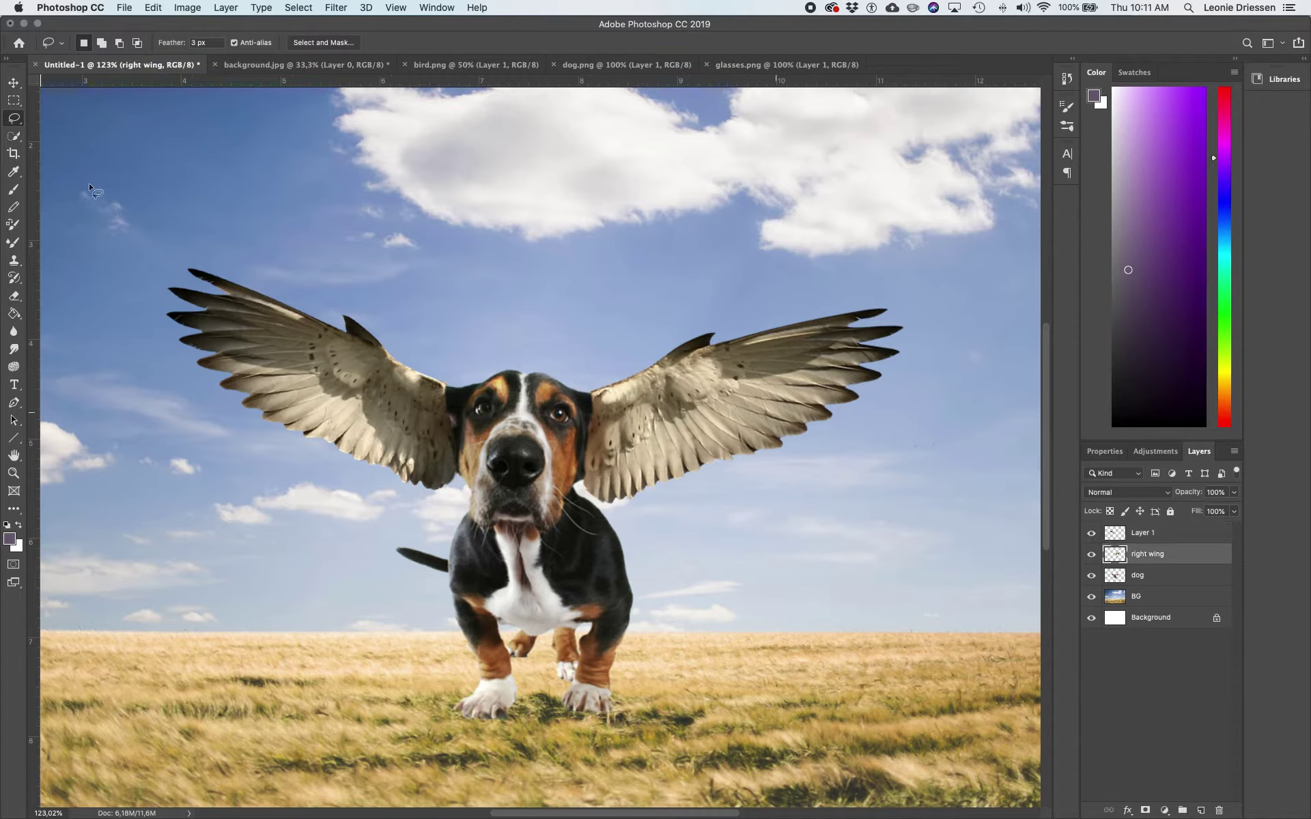
left_click(14, 82)
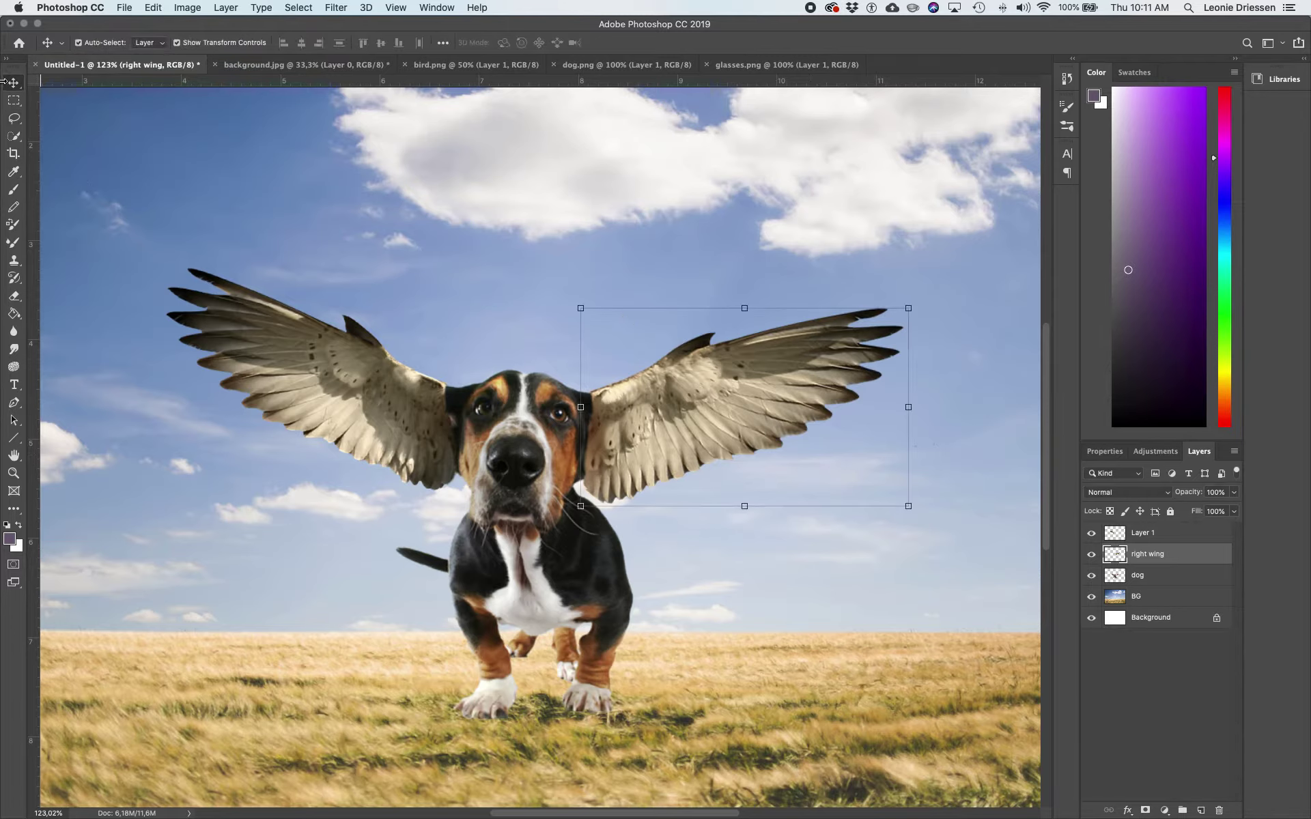
left_click_drag(725, 400, 725, 401)
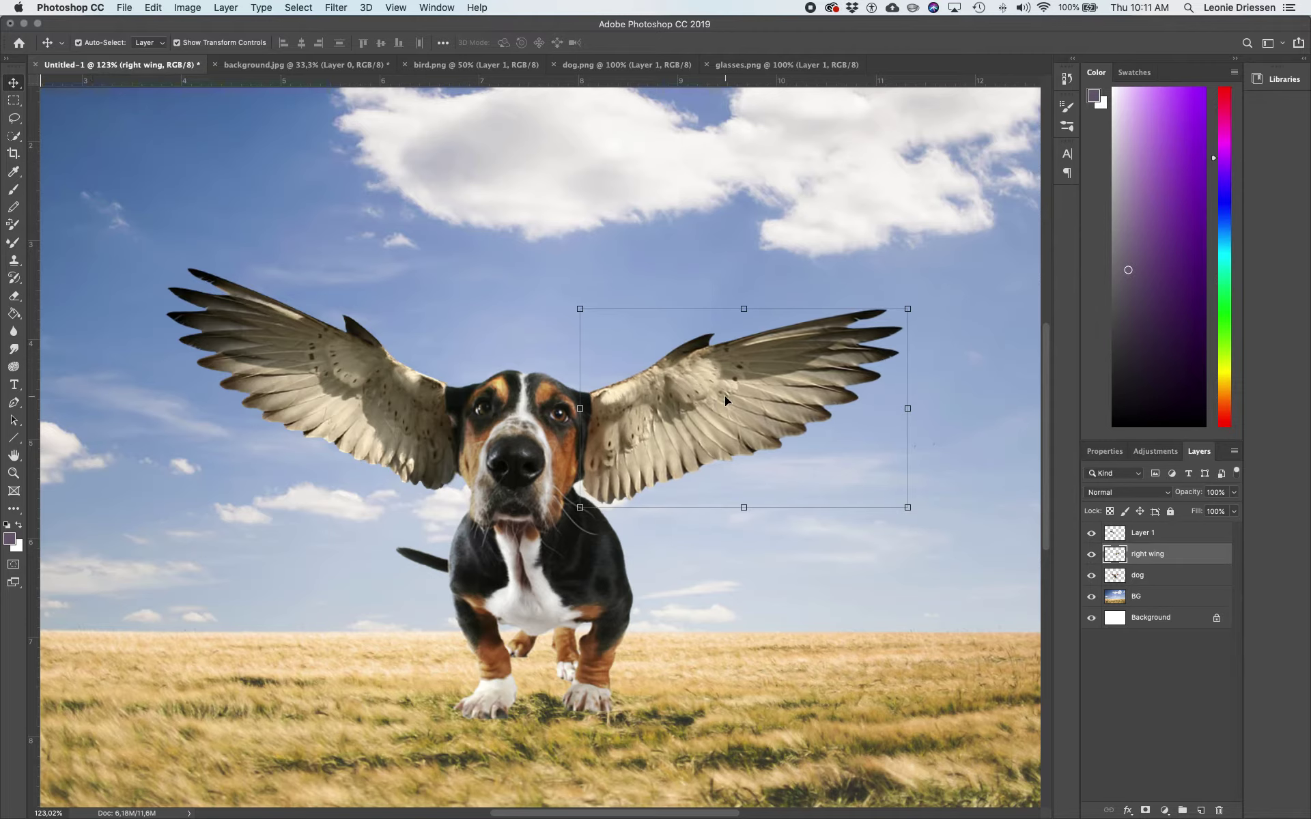
left_click(830, 529)
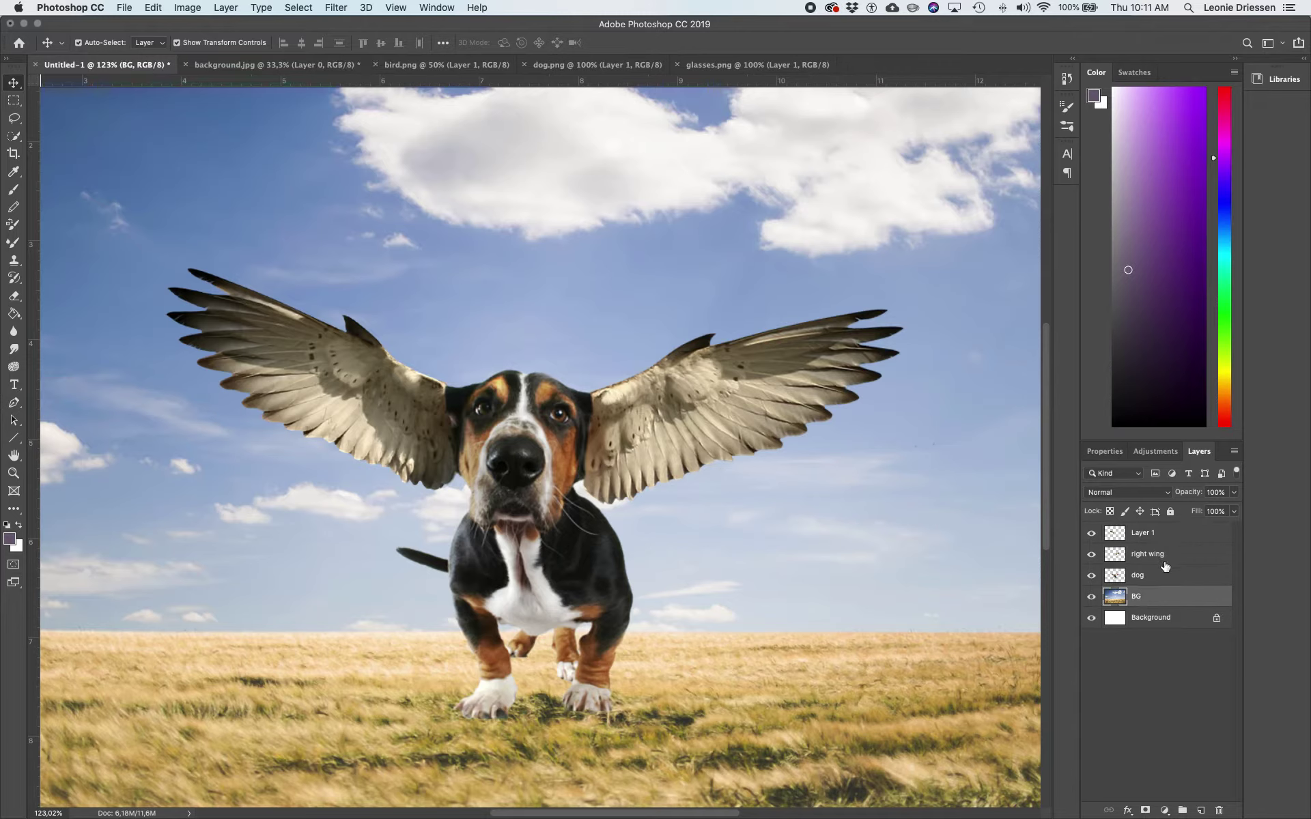
Rename the pasted wing's layer as "left wing".
double_click(1142, 533)
type("left wing")
key("Return")
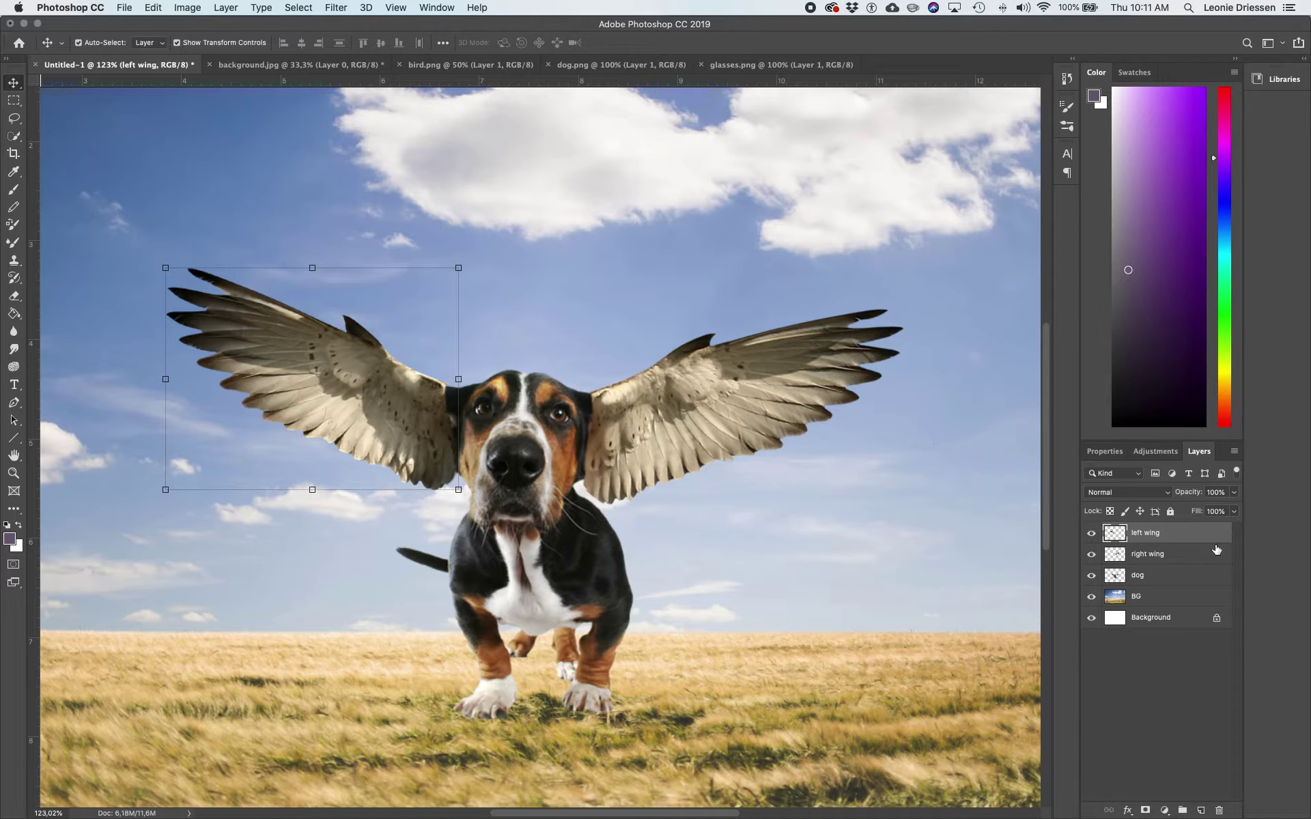
left_click(607, 332)
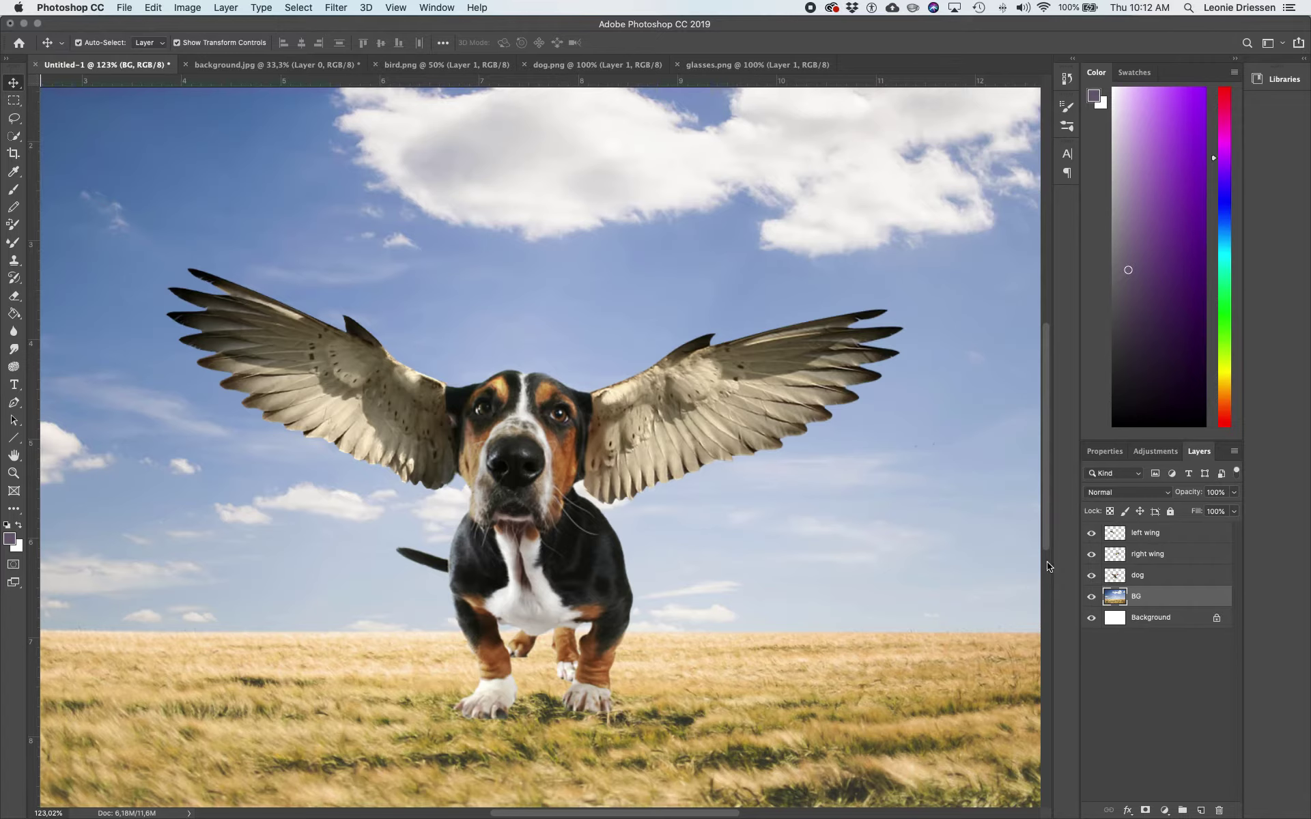
Add a layer mask to the right wing layer and choose the Brush with black as the foreground colour.
left_click(1143, 558)
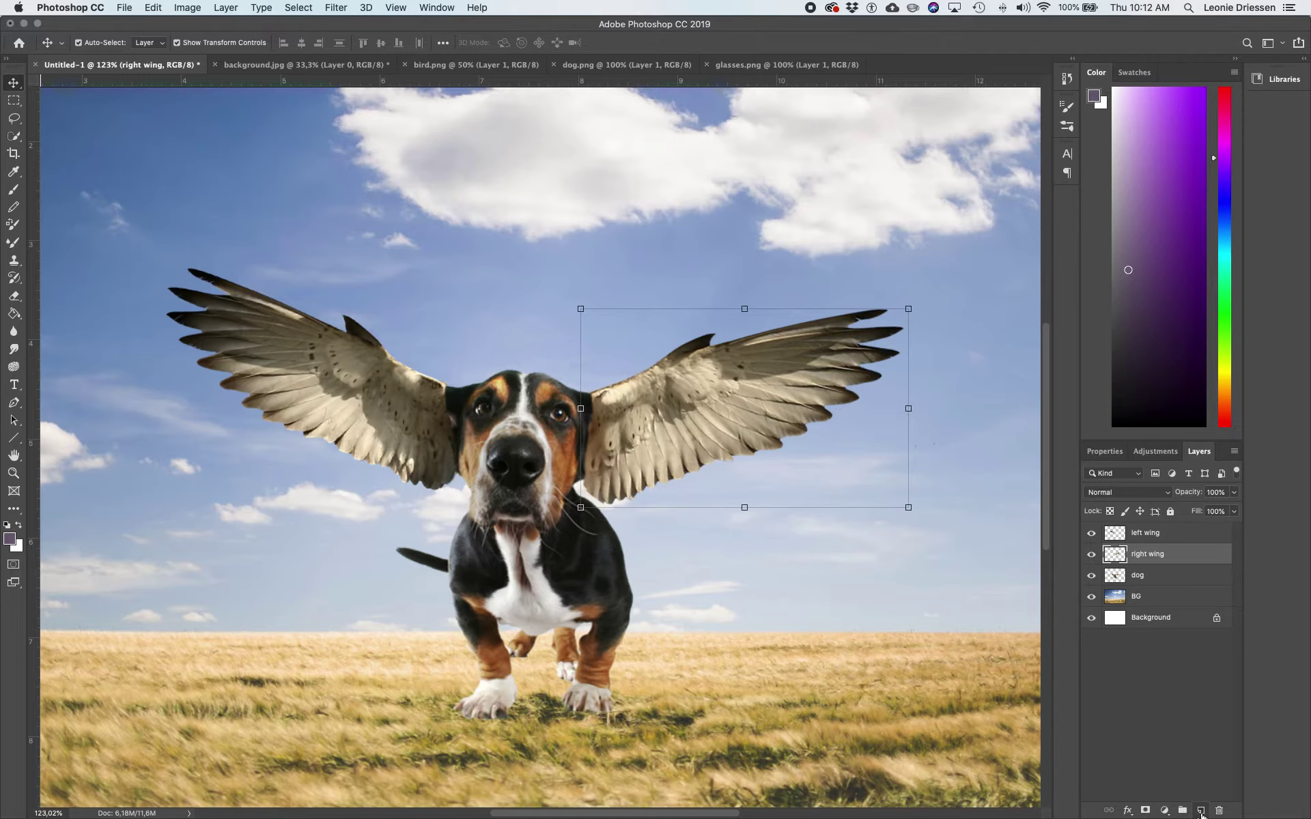
left_click(1145, 810)
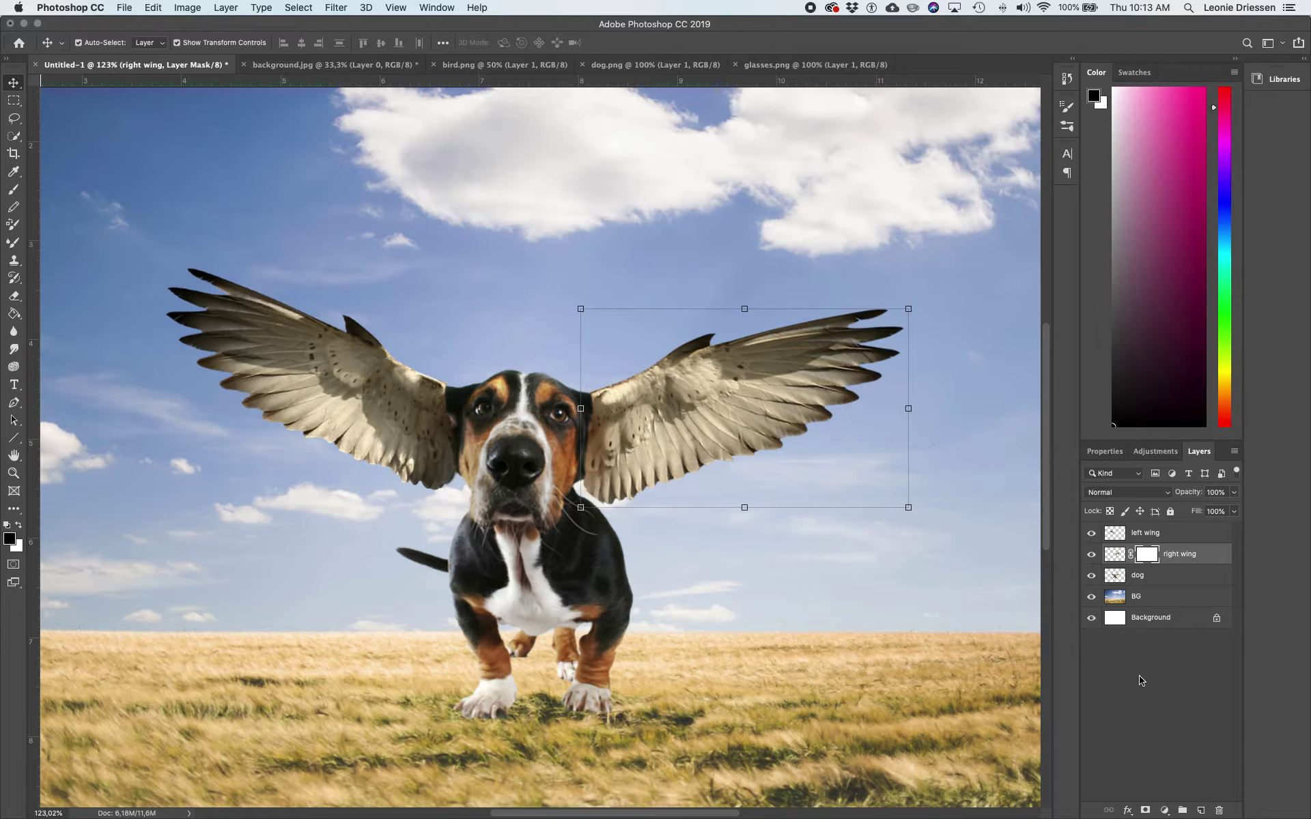
left_click(14, 190)
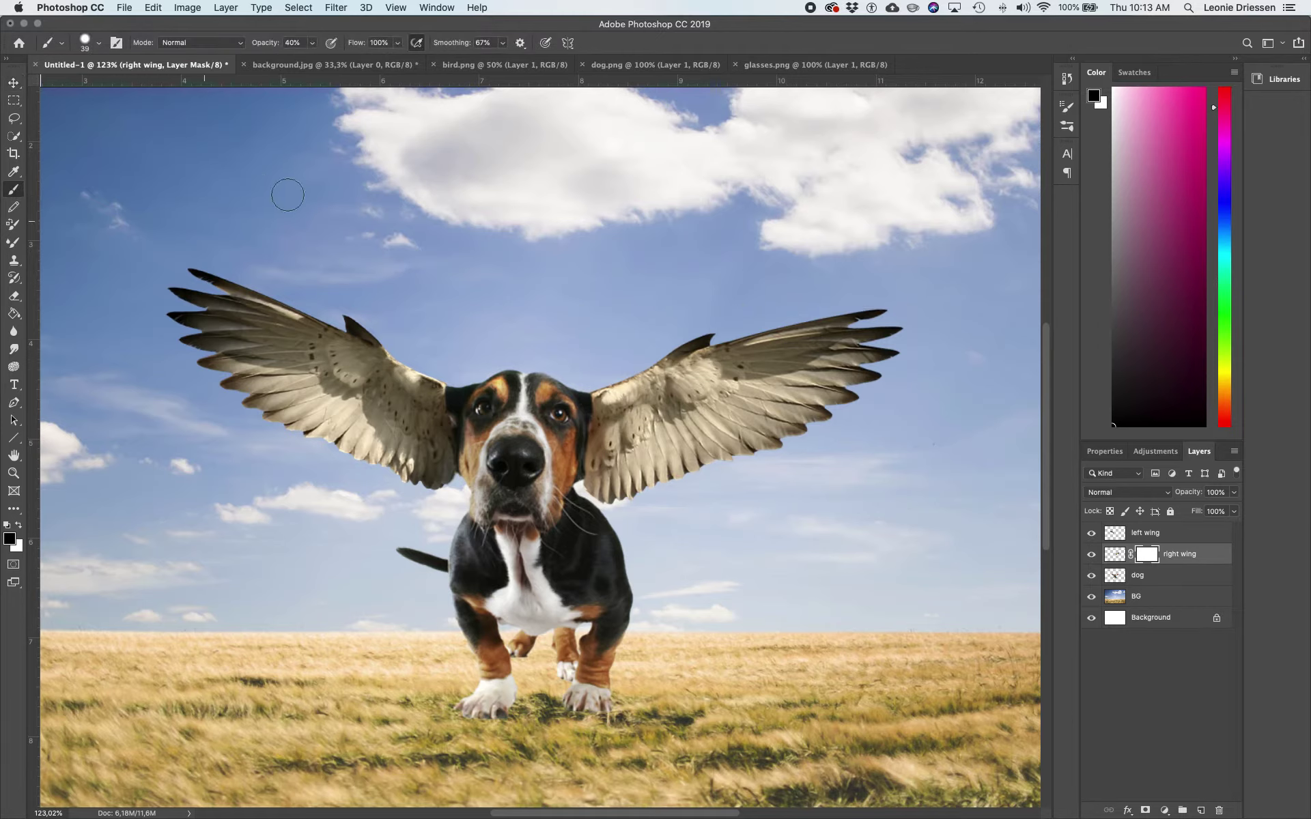
left_click(19, 527)
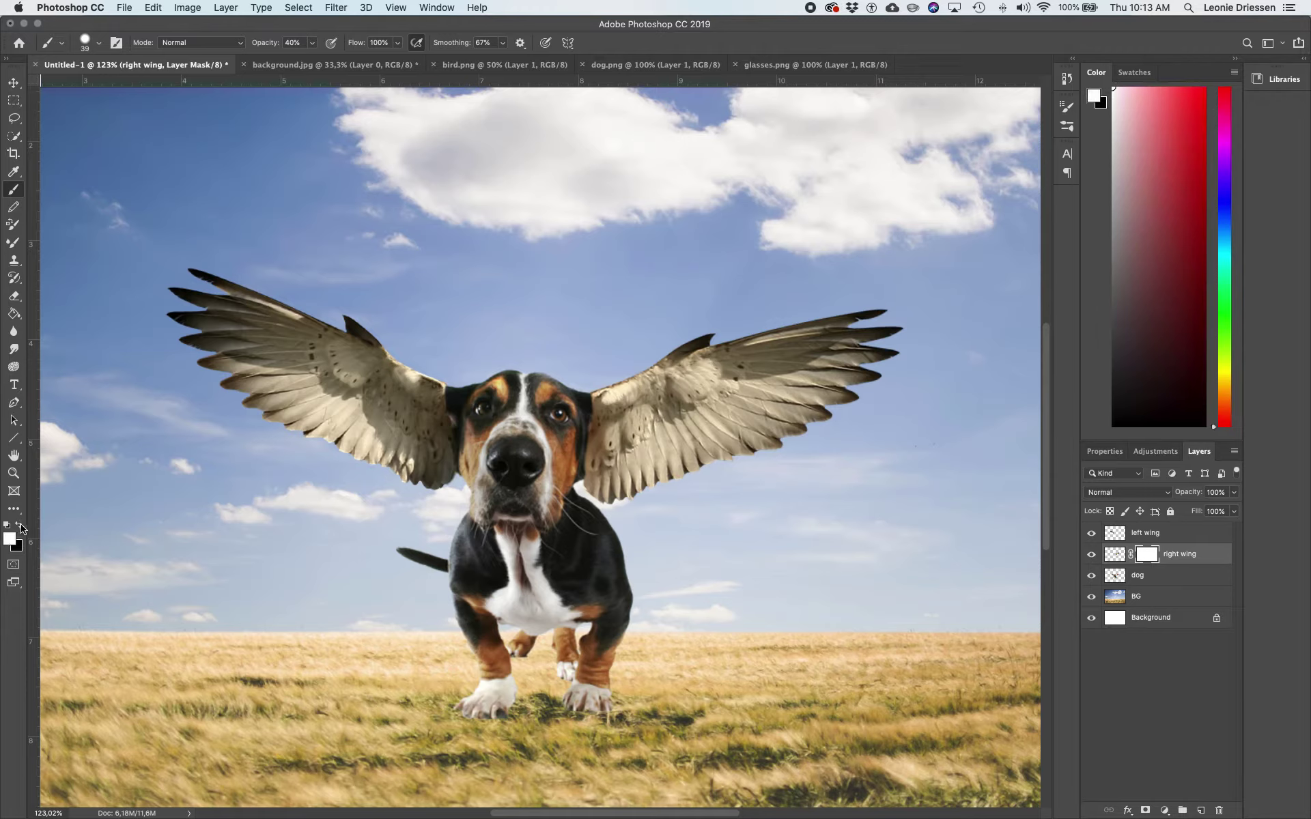
left_click(20, 527)
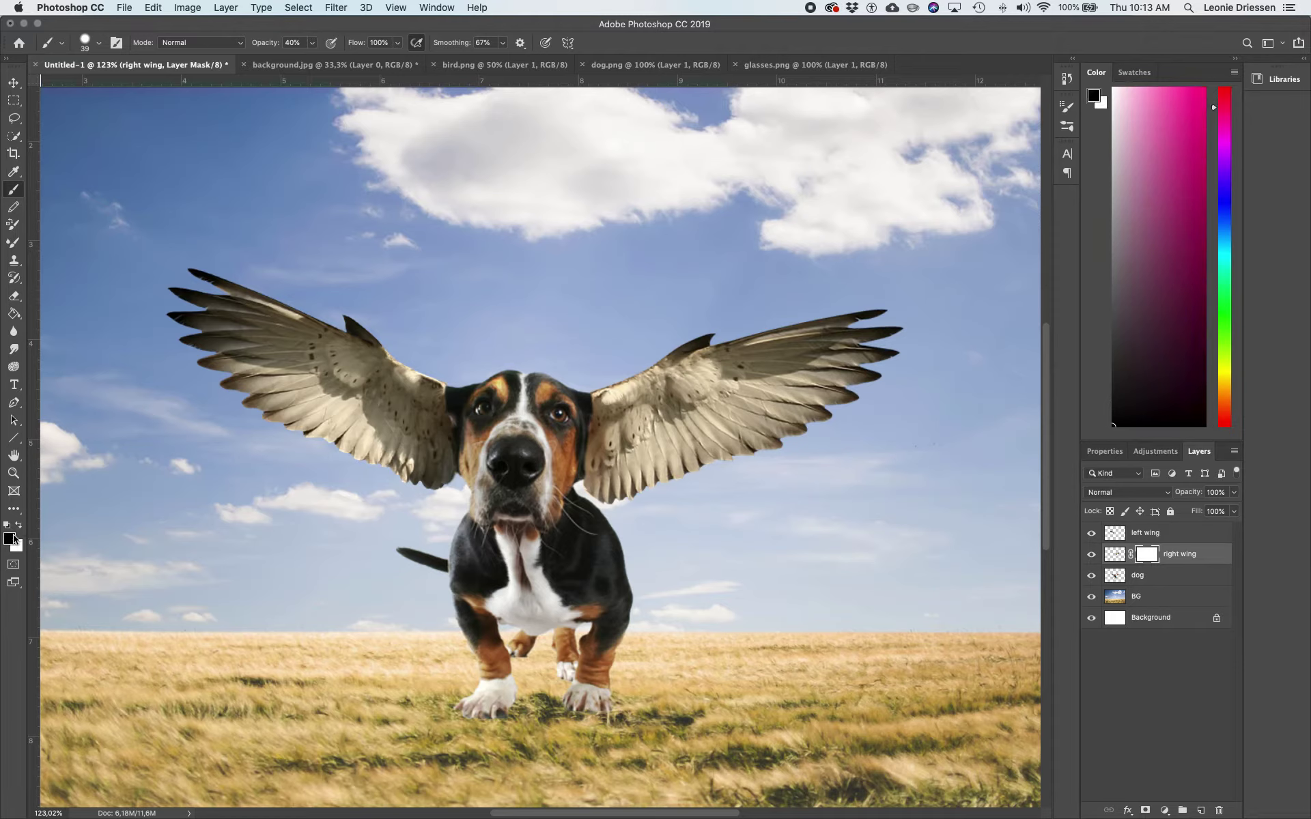
Paint on the mask over the right wing's base to reveal the dog's ear, and undo the last few strokes.
mouse_move(629, 435)
left_mouse_down()
mouse_move(600, 437)
mouse_move(601, 403)
mouse_move(611, 415)
mouse_move(586, 393)
mouse_move(612, 406)
mouse_move(620, 439)
mouse_move(579, 459)
mouse_move(562, 438)
mouse_move(587, 391)
mouse_move(590, 447)
mouse_move(578, 399)
mouse_move(617, 398)
mouse_move(595, 431)
mouse_move(588, 396)
mouse_move(602, 409)
mouse_move(592, 395)
mouse_move(597, 419)
mouse_move(579, 463)
mouse_move(603, 415)
mouse_move(578, 423)
mouse_move(568, 397)
left_mouse_up()
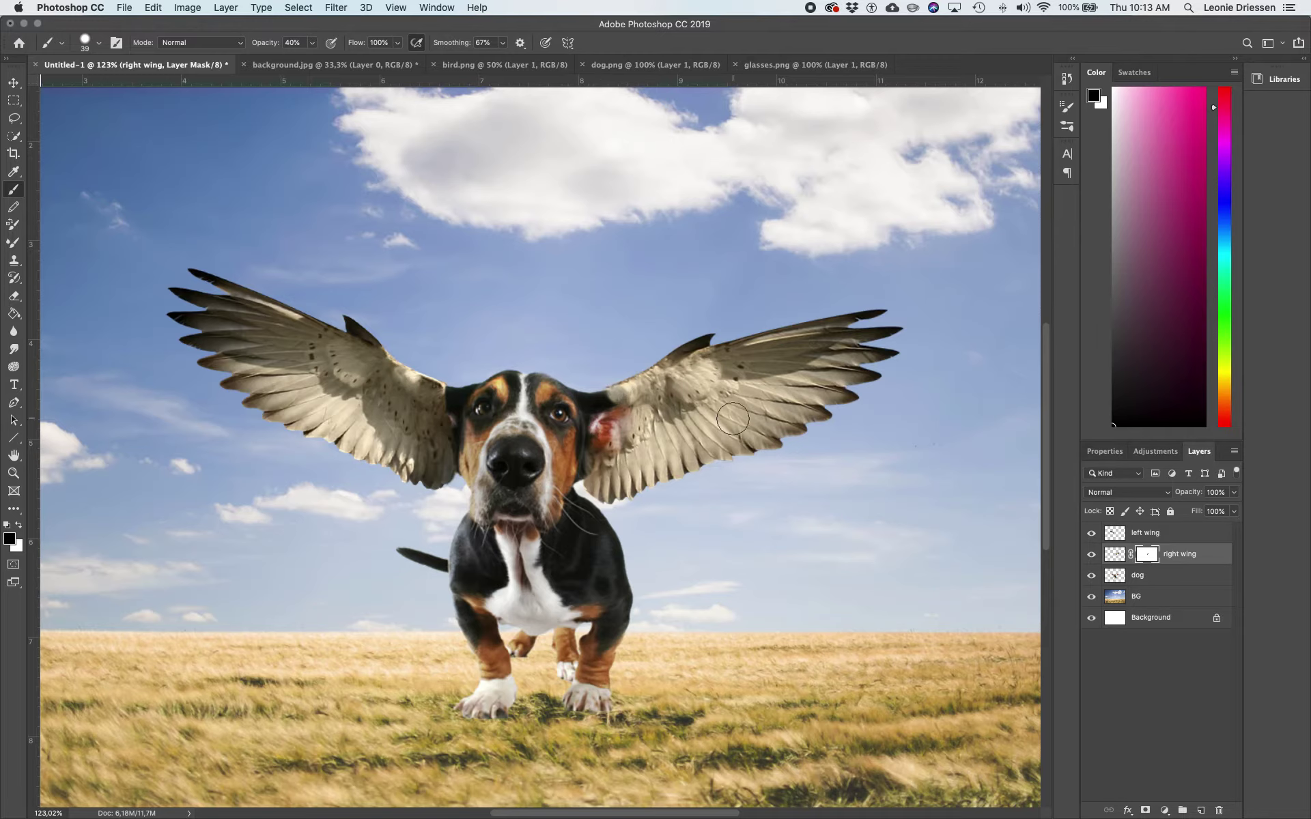
key("super+z")
key("super+z")
key("super+z")
Set the brush opacity to 51%, try a mask stroke where the right wing meets the ear, and undo that stroke.
left_click(313, 43)
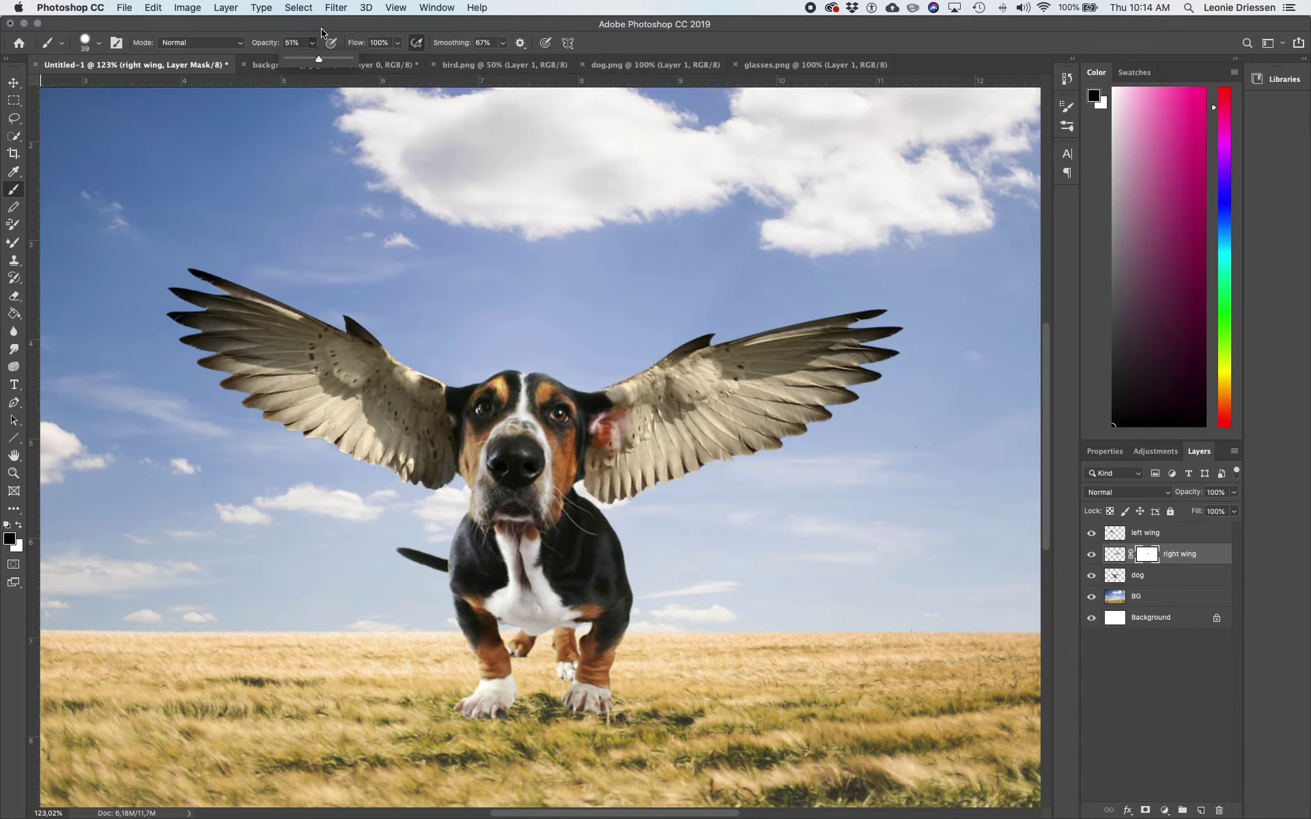
left_click(322, 33)
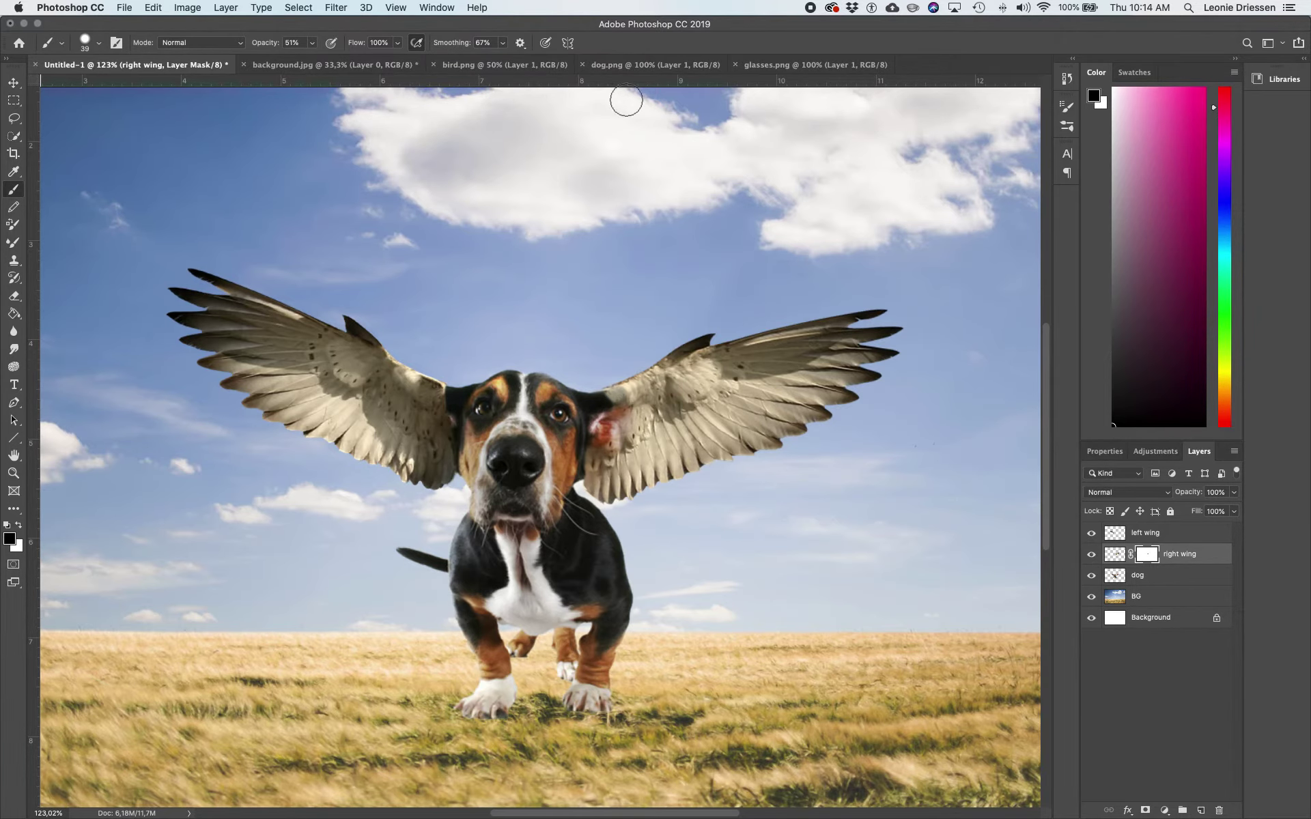
scroll(618, 351, "up", 5)
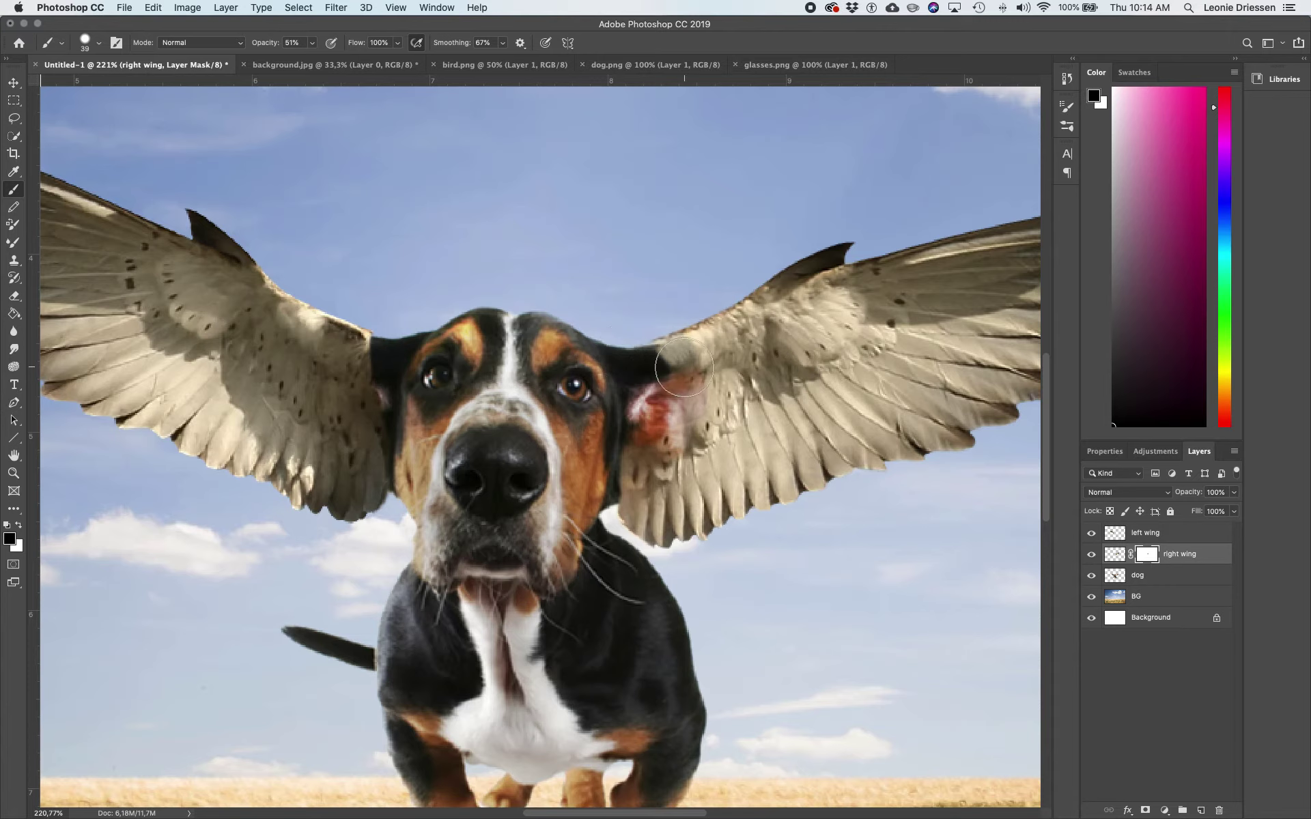
left_click_drag(680, 362, 661, 369)
key("super+z")
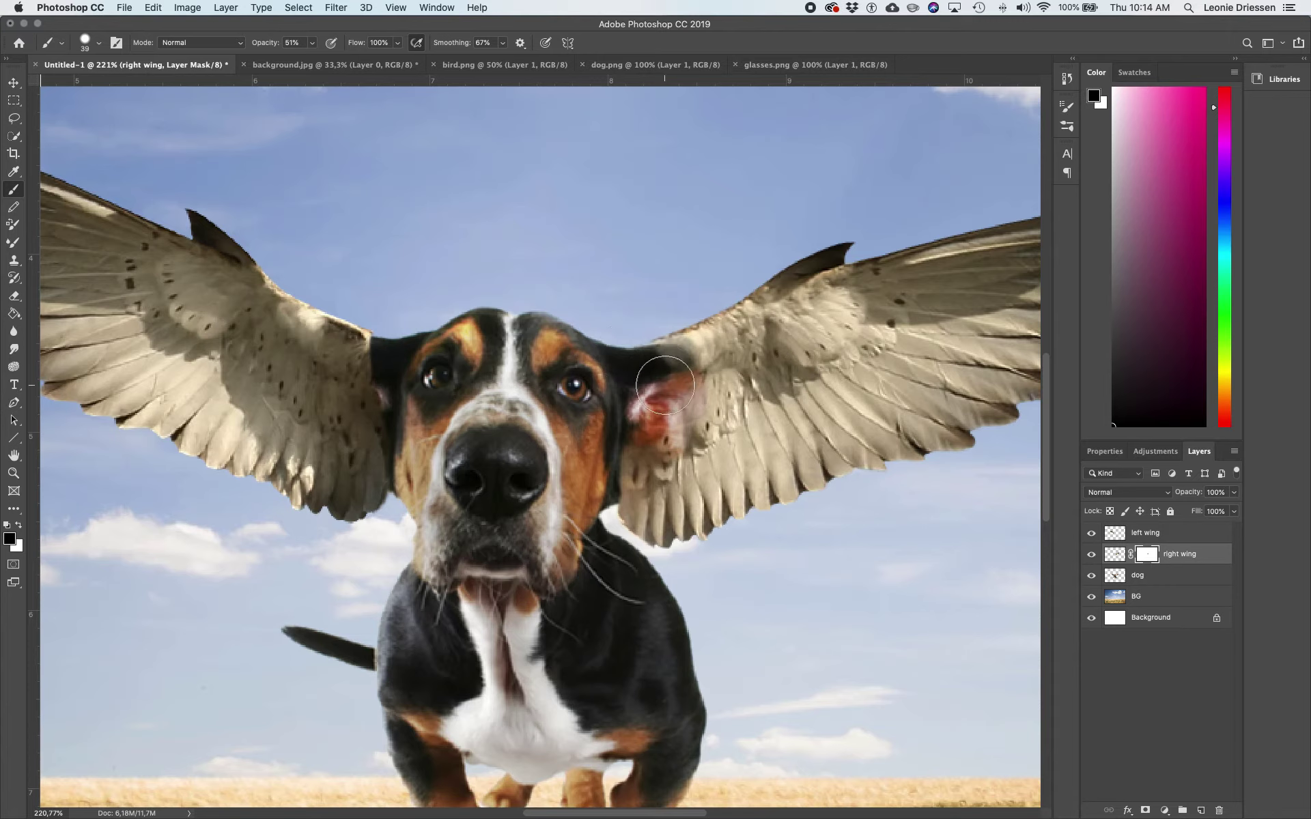
Reduce the brush size to 25 px and paint on the mask to blend the right wing's base into the dog's ear.
left_click(99, 45)
left_click_drag(94, 85, 92, 85)
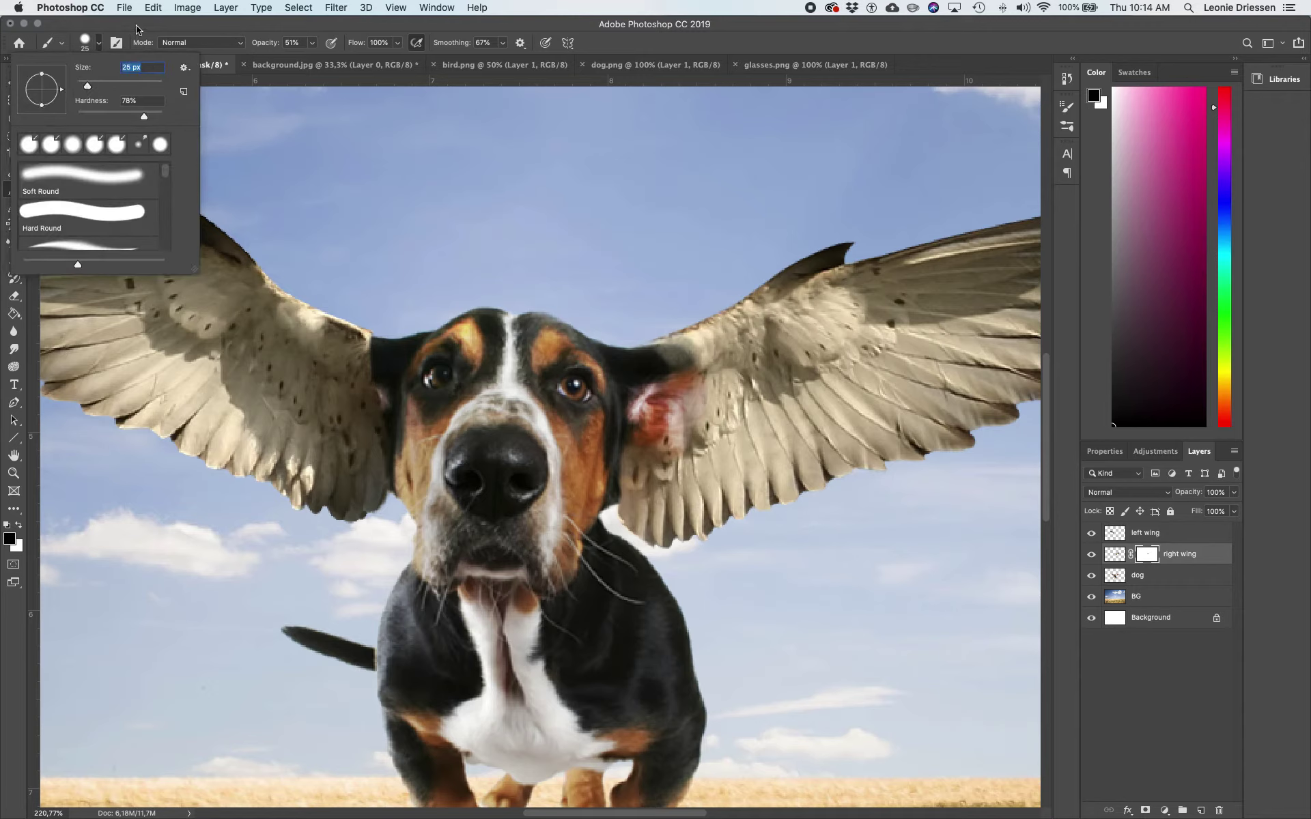
key("Return")
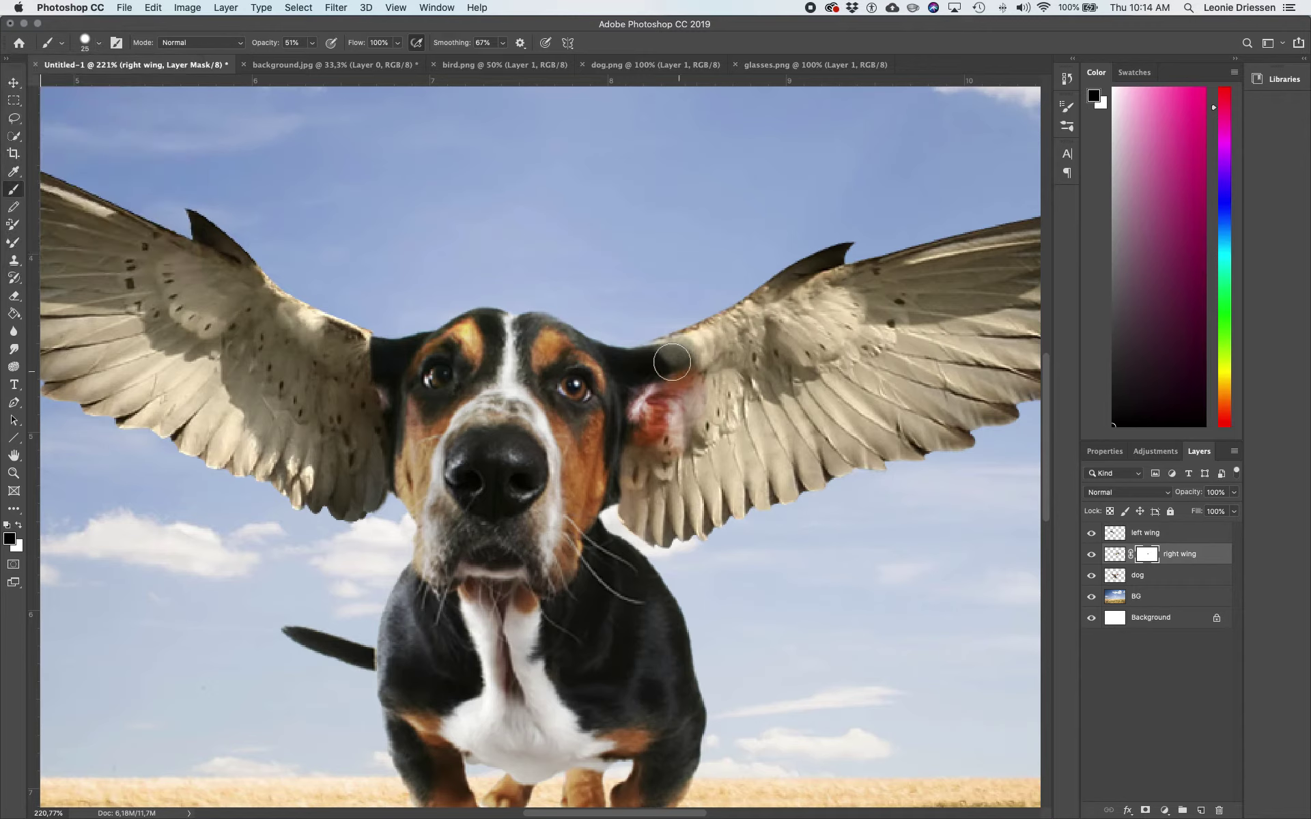
mouse_move(663, 357)
left_mouse_down()
mouse_move(642, 409)
mouse_move(666, 432)
mouse_move(643, 441)
mouse_move(615, 487)
mouse_move(673, 452)
mouse_move(670, 471)
mouse_move(637, 470)
mouse_move(708, 423)
mouse_move(671, 426)
mouse_move(723, 353)
mouse_move(691, 360)
mouse_move(687, 406)
mouse_move(708, 408)
mouse_move(698, 350)
mouse_move(717, 350)
mouse_move(667, 351)
mouse_move(632, 347)
left_mouse_up()
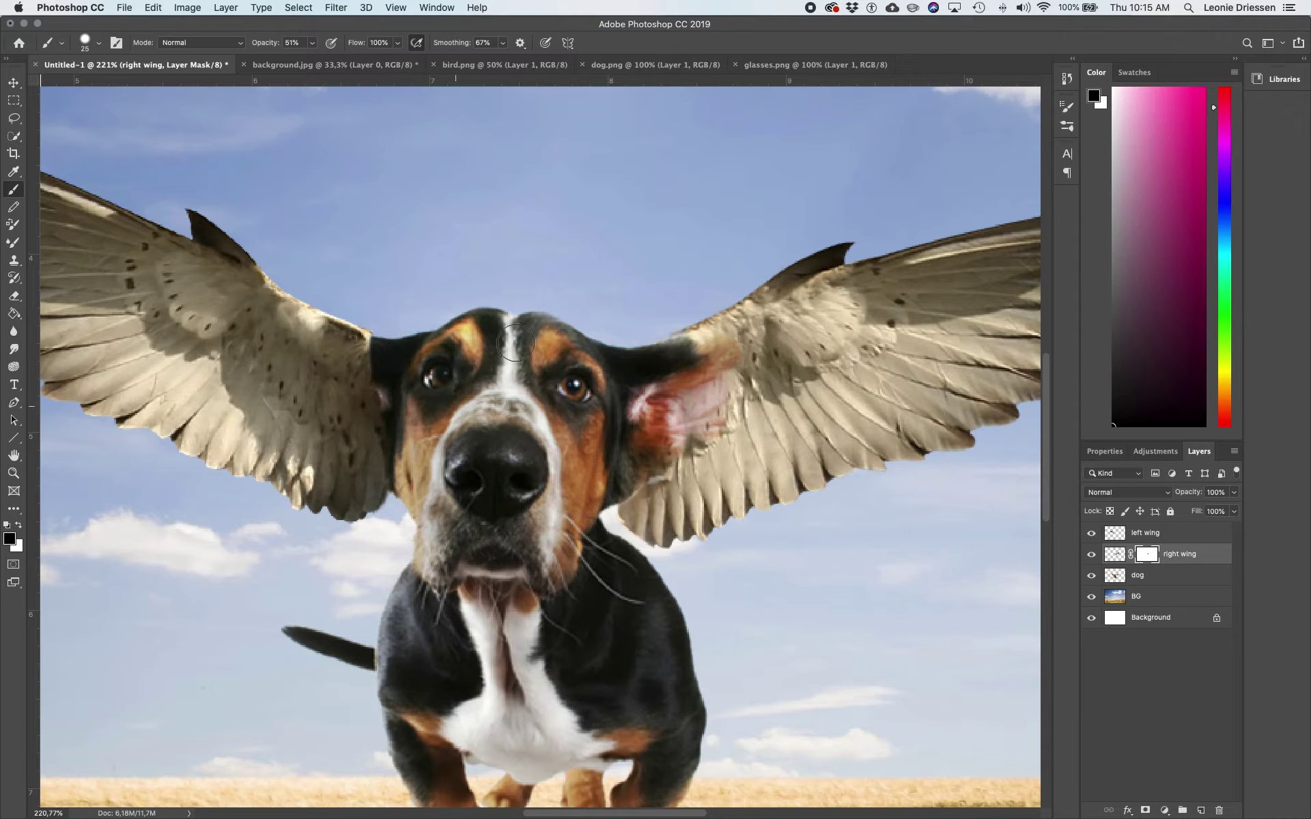
Paint on the right wing's mask at 29% brush opacity to extend its blend with the dog's ear, and select the left wing layer.
left_click(313, 44)
left_click_drag(303, 66, 296, 64)
mouse_move(710, 334)
left_mouse_down()
mouse_move(773, 345)
mouse_move(746, 361)
mouse_move(781, 334)
mouse_move(660, 344)
mouse_move(710, 327)
mouse_move(684, 340)
mouse_move(788, 377)
mouse_move(787, 356)
mouse_move(698, 334)
left_mouse_up()
mouse_move(799, 410)
left_mouse_down()
mouse_move(717, 402)
mouse_move(757, 384)
mouse_move(629, 476)
left_mouse_up()
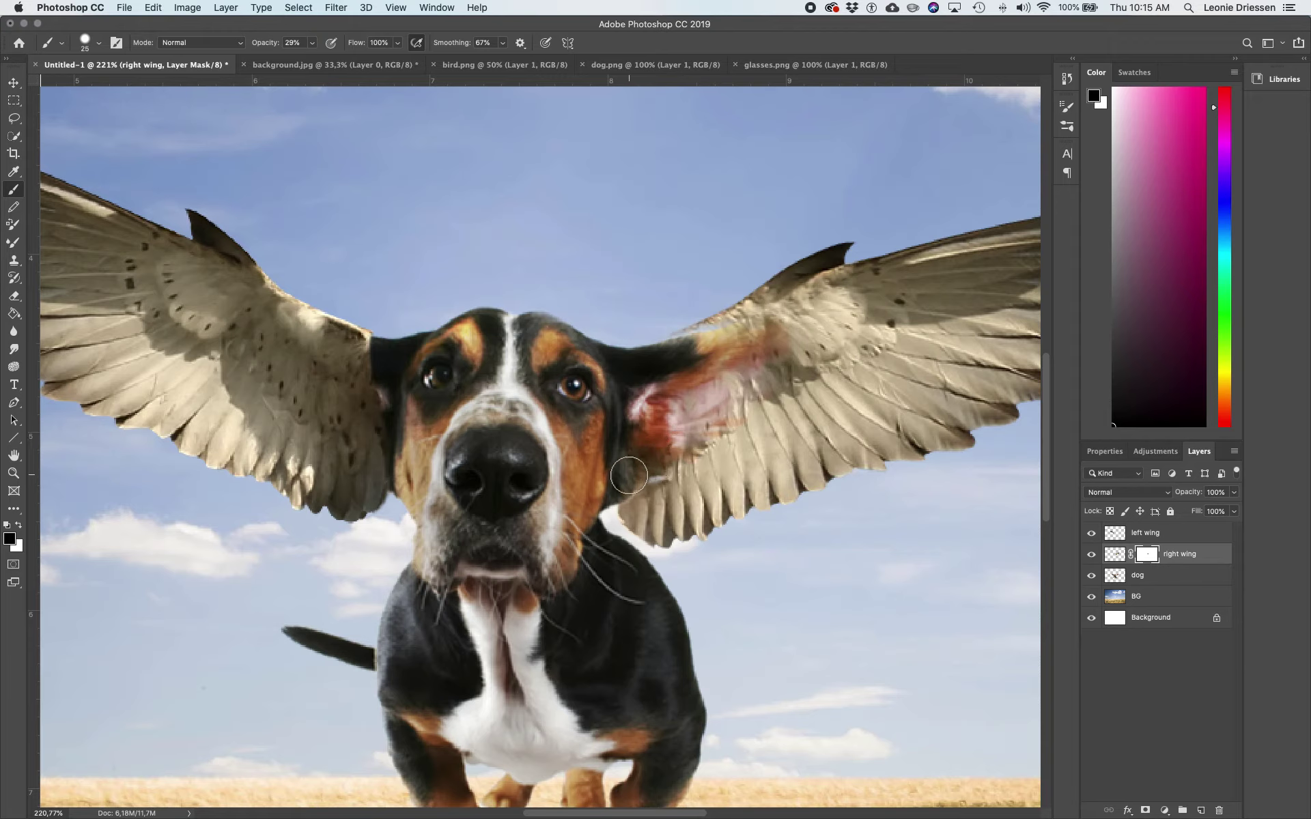
mouse_move(805, 363)
left_mouse_down()
mouse_move(769, 361)
mouse_move(808, 329)
mouse_move(757, 337)
mouse_move(821, 300)
mouse_move(706, 348)
mouse_move(779, 325)
left_mouse_up()
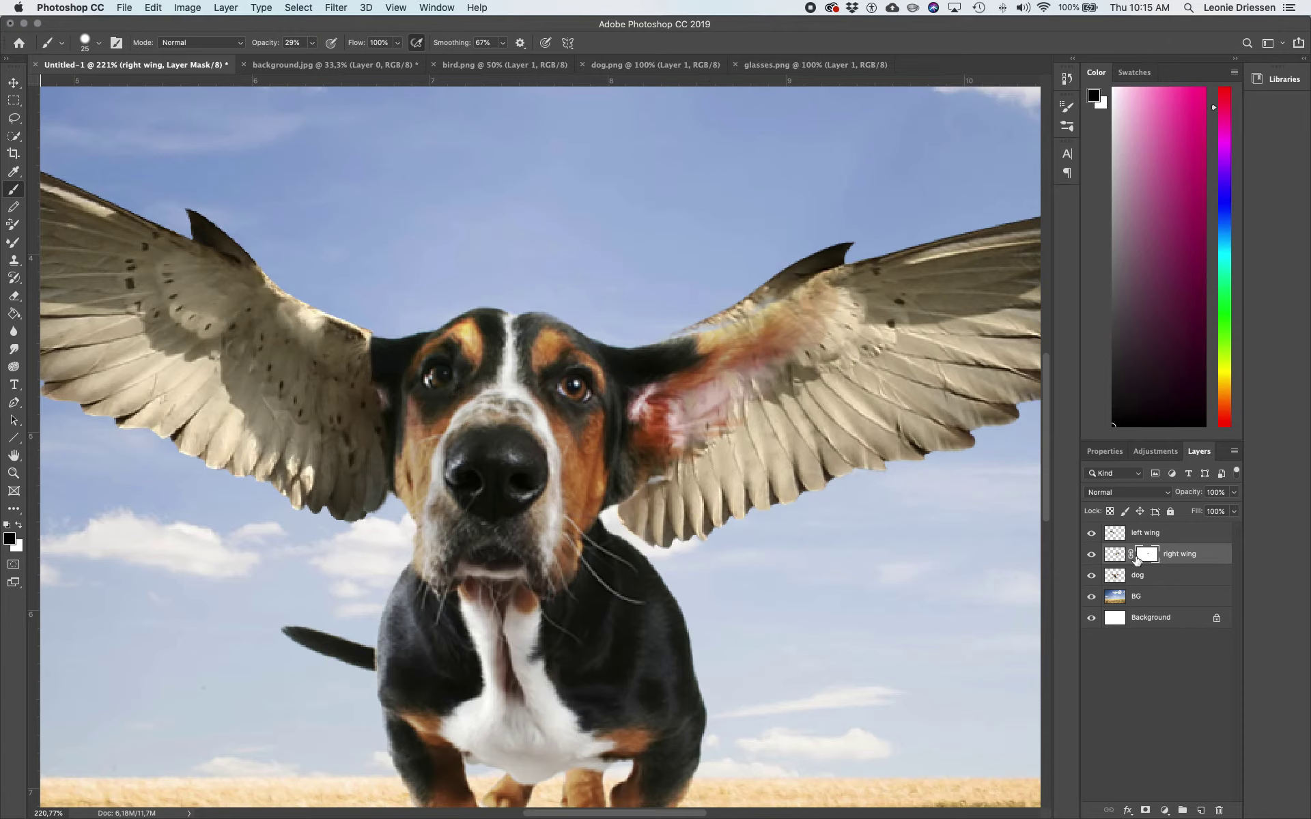
left_click(1139, 533)
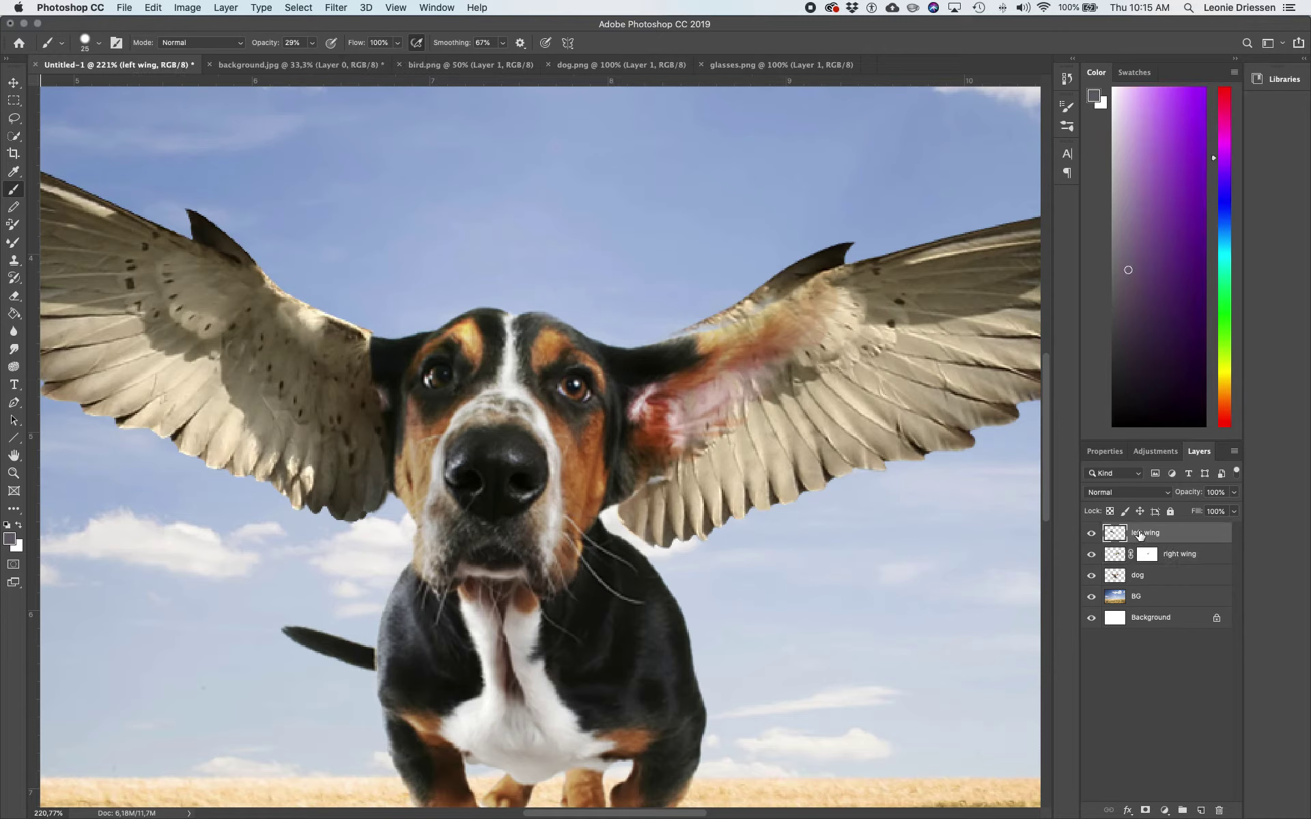
left_click(375, 370)
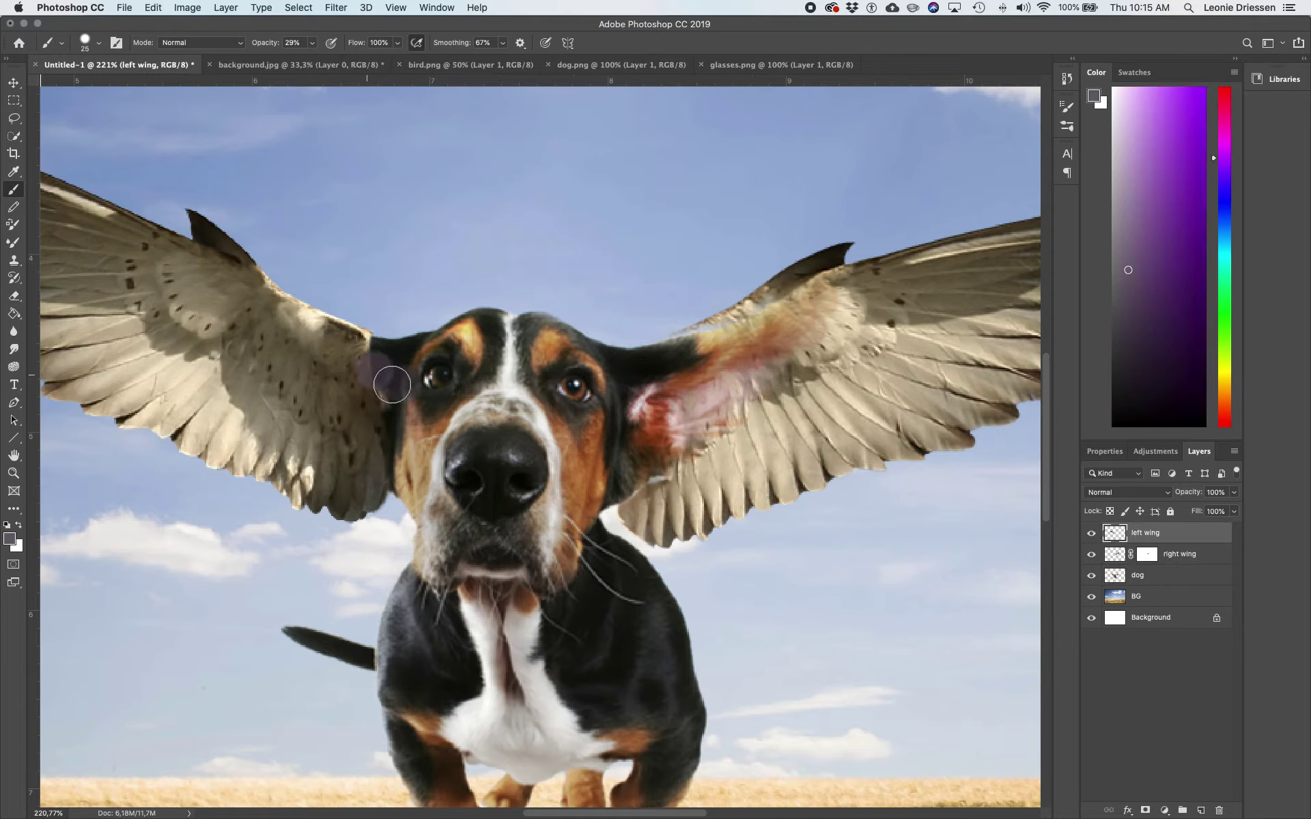
key("super+z")
key("super+z")
mouse_move(354, 366)
left_mouse_down()
mouse_move(352, 350)
mouse_move(364, 354)
mouse_move(346, 355)
mouse_move(354, 380)
mouse_move(387, 377)
mouse_move(362, 373)
mouse_move(363, 407)
left_mouse_up()
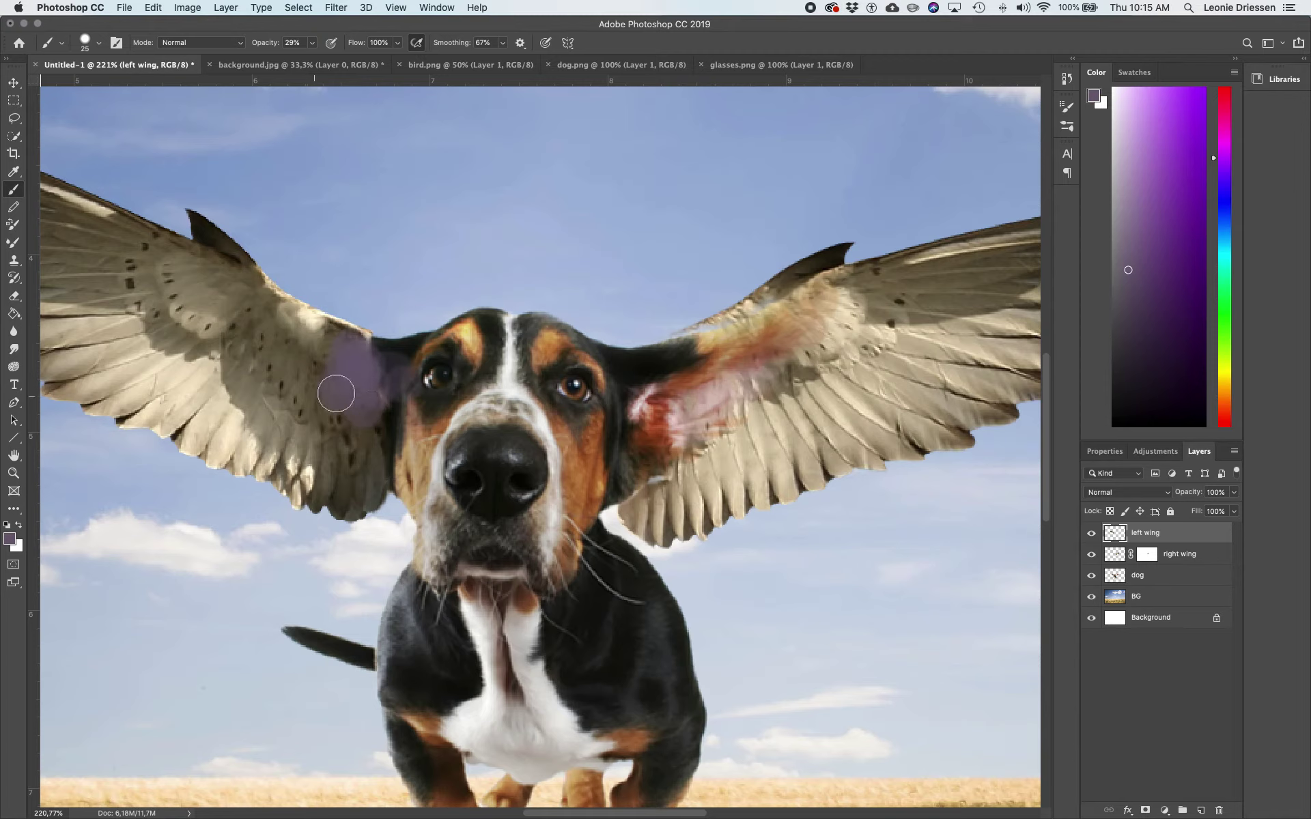
mouse_move(338, 324)
left_mouse_down()
mouse_move(625, 219)
mouse_move(622, 232)
left_mouse_up()
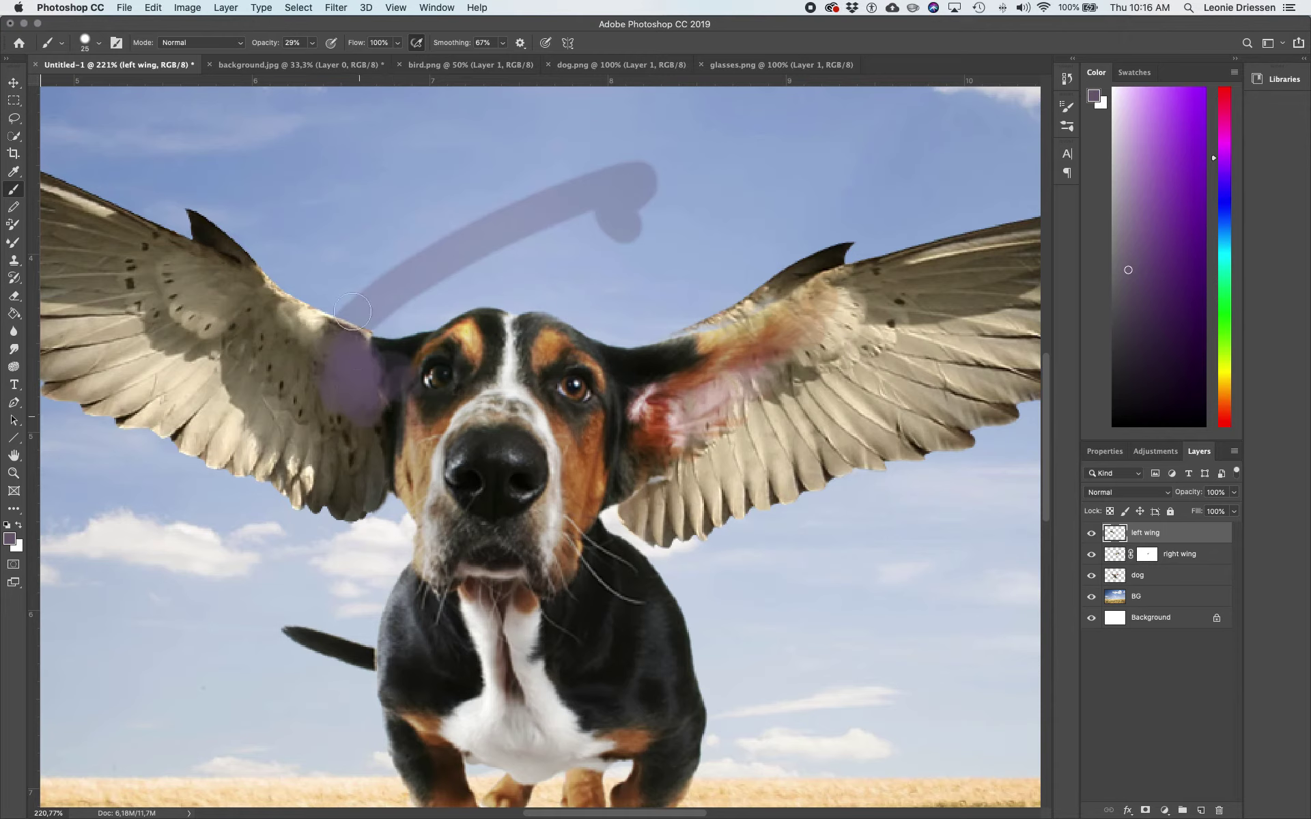
key("super+z")
key("super+z")
key("super+z")
key("super+z")
key("super+z")
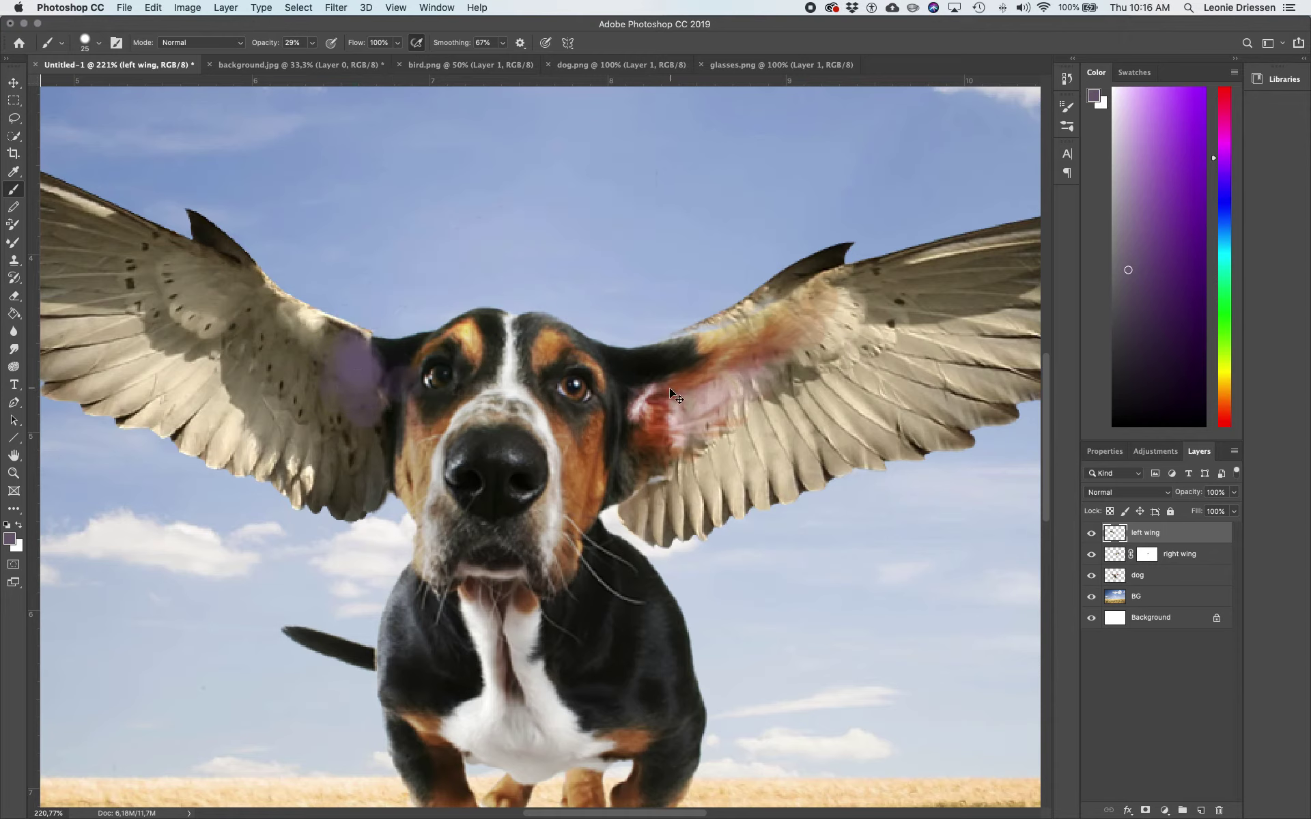
key("super+z")
key("super+z")
key("super+z")
key("super+z")
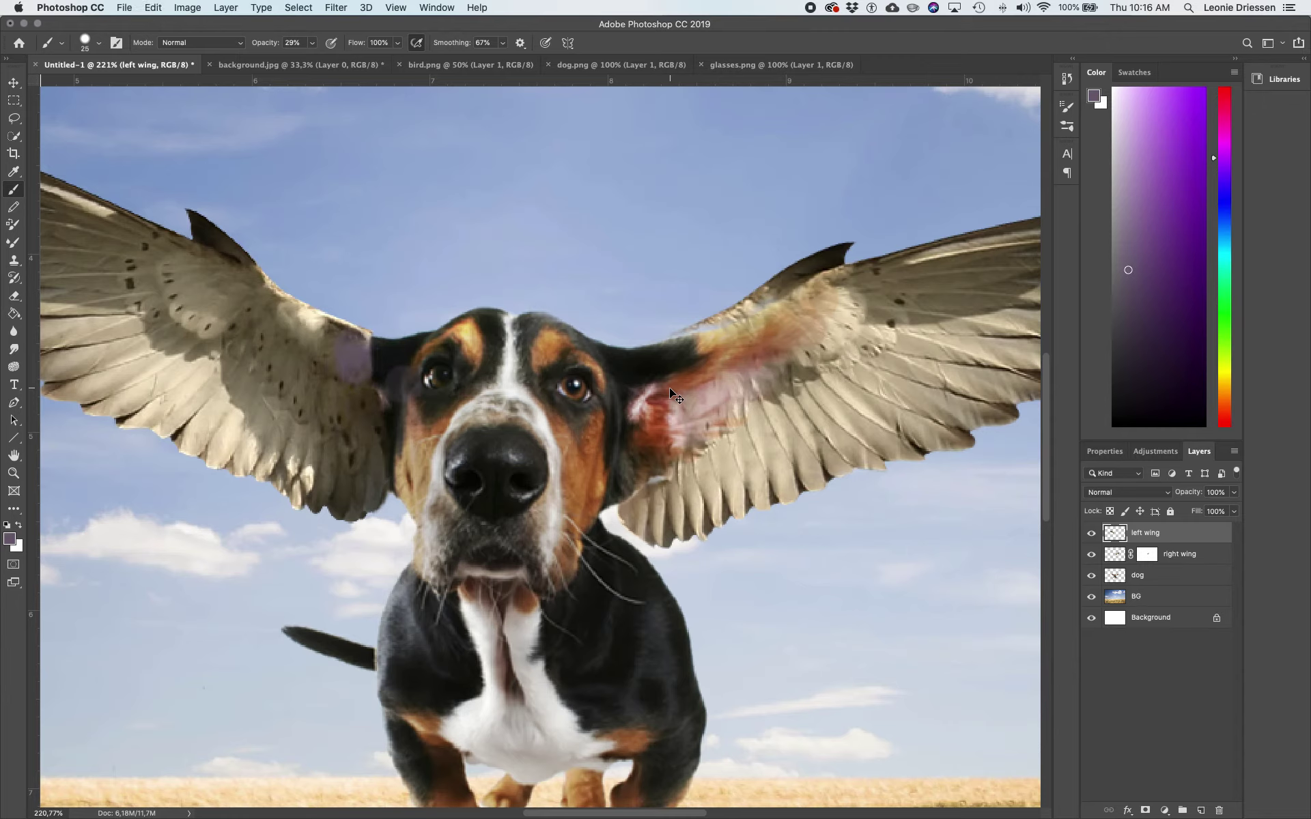
key("super+z")
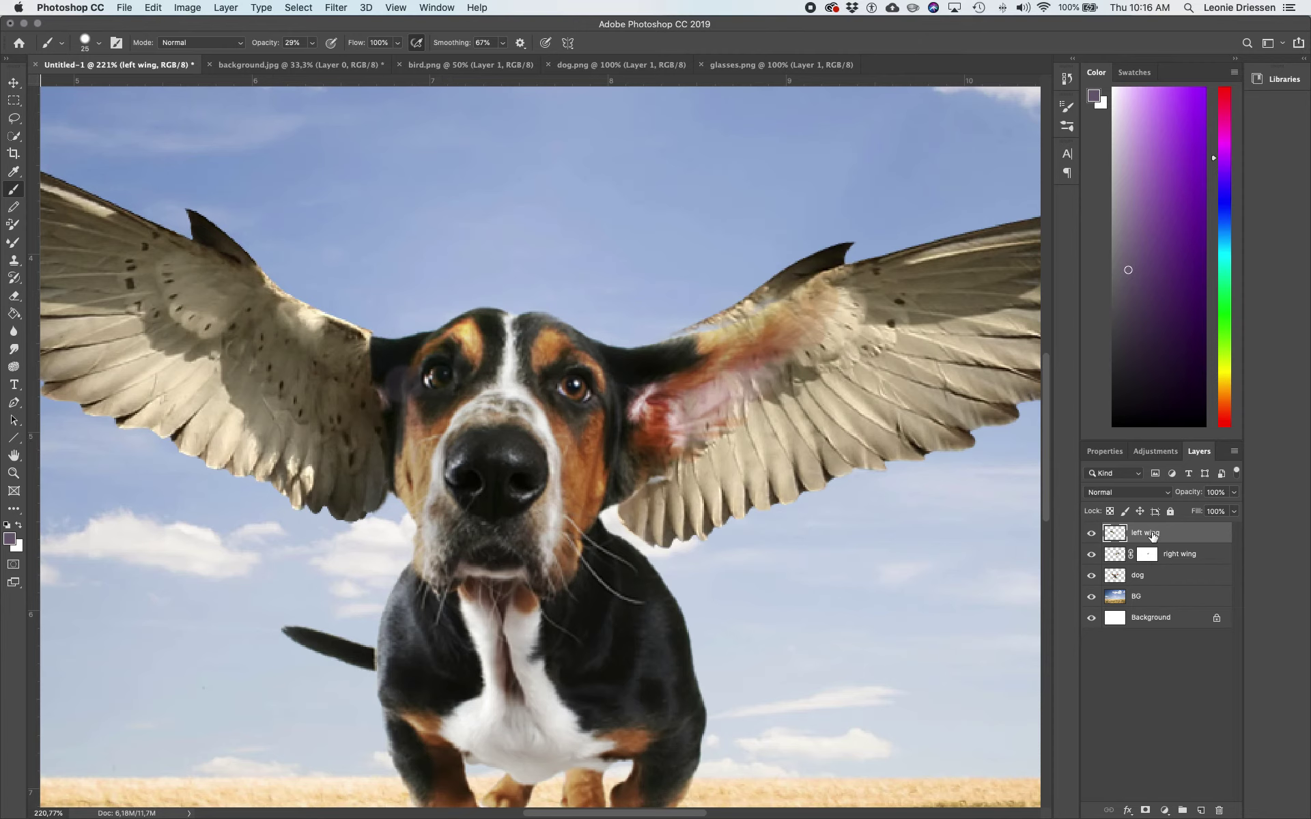
Add a layer mask to the left wing layer and paint black on it at 43%, then 11% brush opacity to reveal the dog's ear.
left_click(1146, 811)
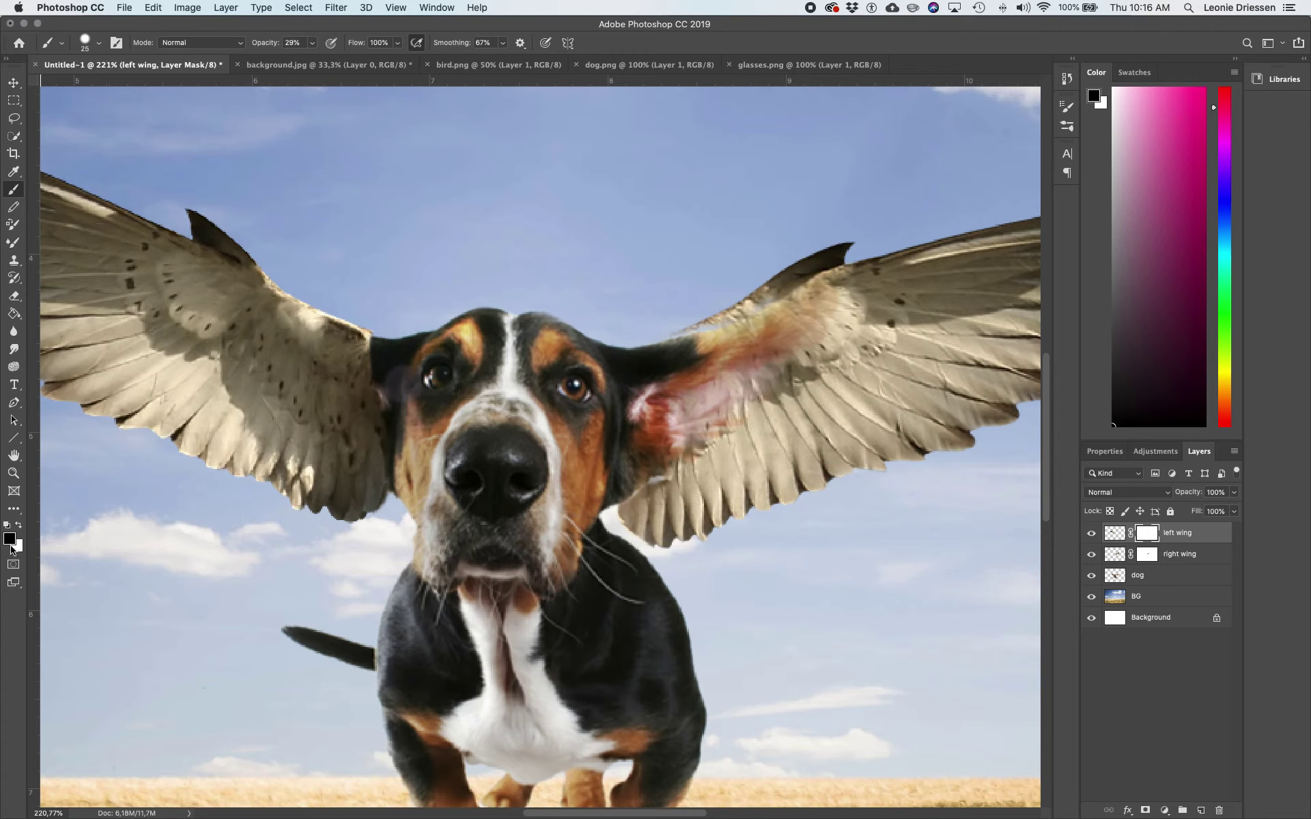
left_click(314, 43)
left_click(352, 355)
mouse_move(332, 340)
left_mouse_down()
mouse_move(364, 348)
mouse_move(327, 354)
mouse_move(308, 330)
mouse_move(377, 415)
mouse_move(323, 318)
mouse_move(297, 320)
mouse_move(291, 334)
mouse_move(327, 355)
mouse_move(377, 451)
mouse_move(333, 375)
mouse_move(302, 374)
mouse_move(271, 319)
mouse_move(228, 298)
left_mouse_up()
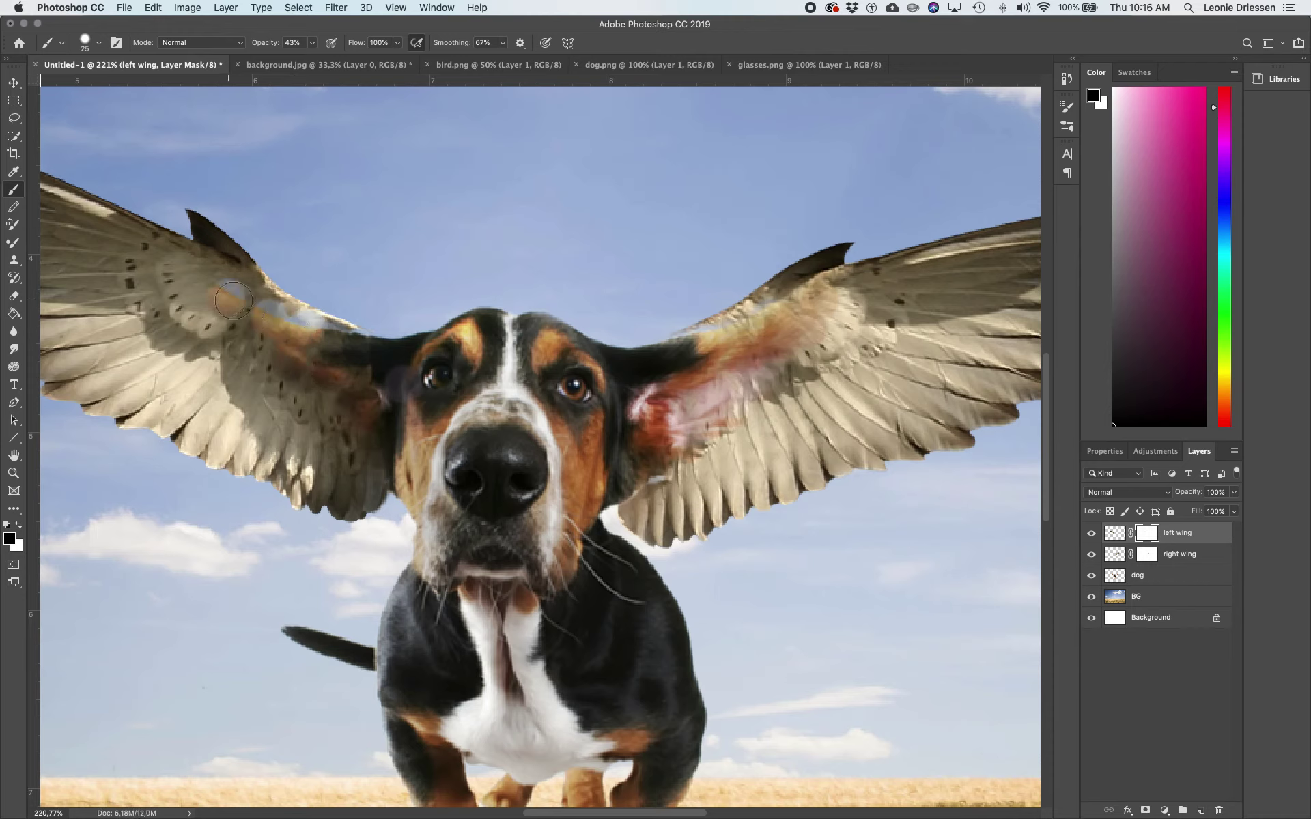
mouse_move(341, 418)
left_mouse_down()
mouse_move(300, 351)
mouse_move(237, 299)
mouse_move(295, 359)
mouse_move(269, 314)
mouse_move(300, 318)
mouse_move(252, 322)
mouse_move(231, 288)
mouse_move(373, 428)
mouse_move(302, 373)
mouse_move(400, 385)
mouse_move(281, 297)
mouse_move(201, 313)
mouse_move(315, 408)
mouse_move(359, 403)
mouse_move(353, 415)
mouse_move(283, 384)
mouse_move(186, 289)
mouse_move(242, 299)
mouse_move(309, 356)
mouse_move(269, 357)
mouse_move(346, 407)
mouse_move(249, 340)
mouse_move(282, 314)
mouse_move(351, 388)
mouse_move(372, 433)
mouse_move(239, 360)
mouse_move(204, 335)
left_mouse_up()
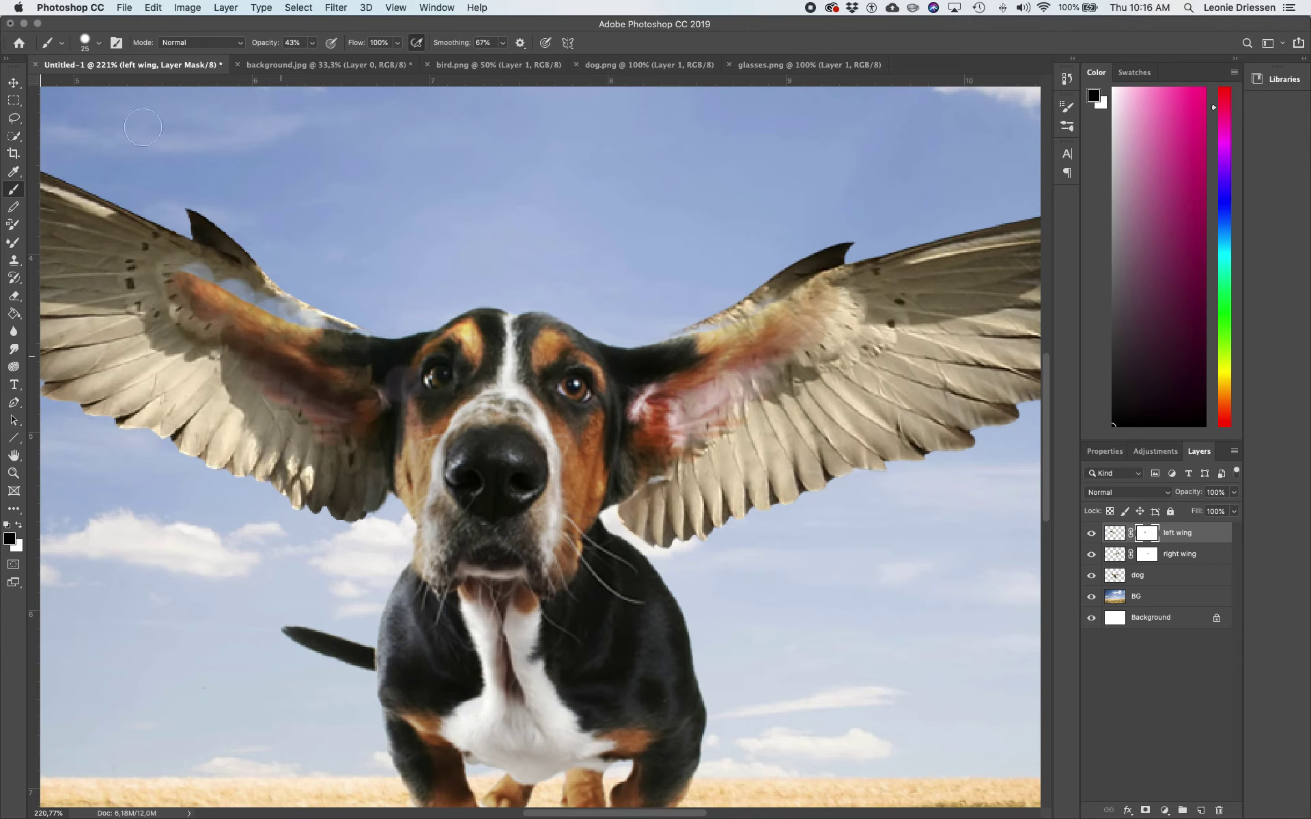
left_click(311, 44)
mouse_move(267, 355)
left_mouse_down()
mouse_move(203, 334)
mouse_move(262, 373)
mouse_move(191, 331)
mouse_move(177, 290)
mouse_move(163, 295)
mouse_move(279, 366)
mouse_move(372, 388)
mouse_move(348, 426)
mouse_move(252, 394)
mouse_move(291, 393)
mouse_move(272, 382)
mouse_move(370, 461)
mouse_move(340, 432)
mouse_move(394, 408)
mouse_move(277, 414)
mouse_move(193, 347)
mouse_move(232, 360)
mouse_move(170, 285)
left_mouse_up()
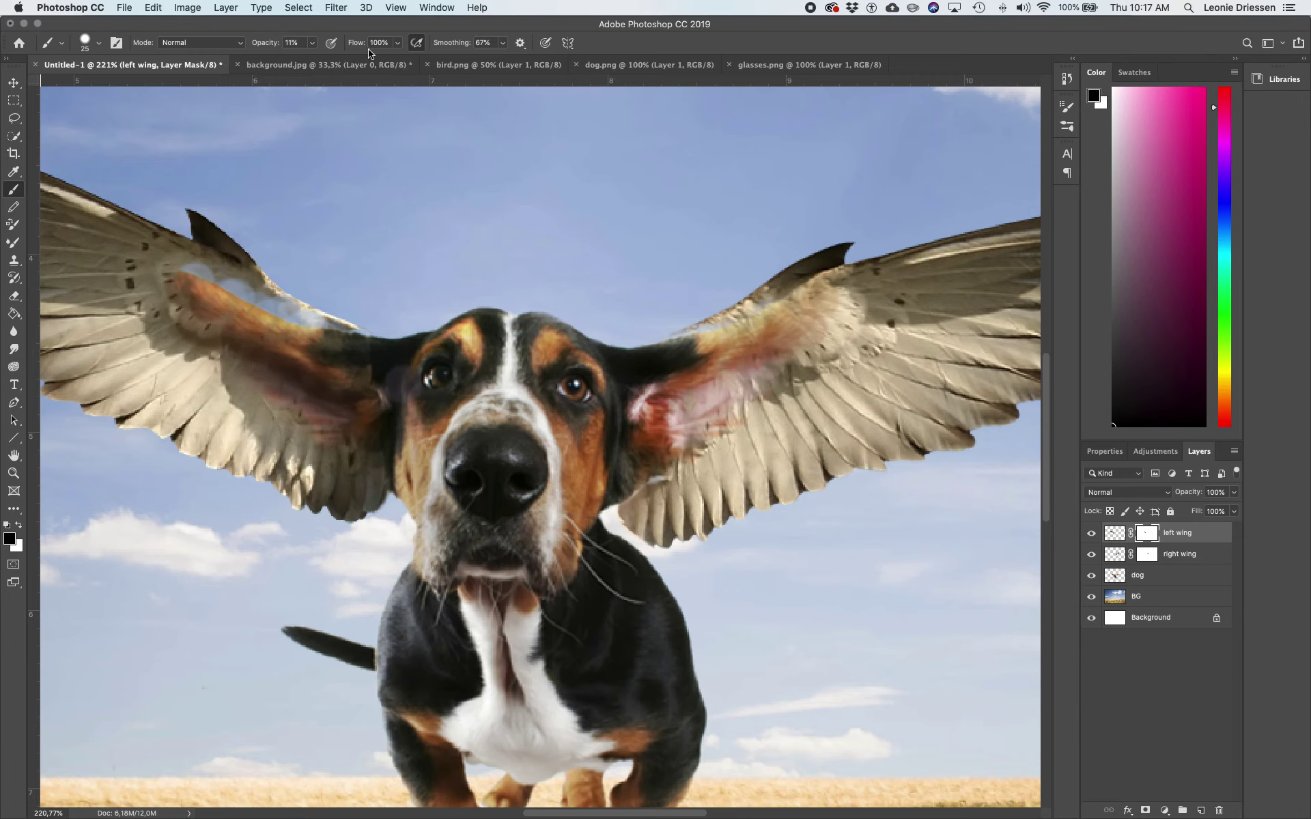
Set the brush opacity to 31% and paint white on the left wing's mask to restore the wing's upper edge.
left_click(313, 43)
left_click(316, 30)
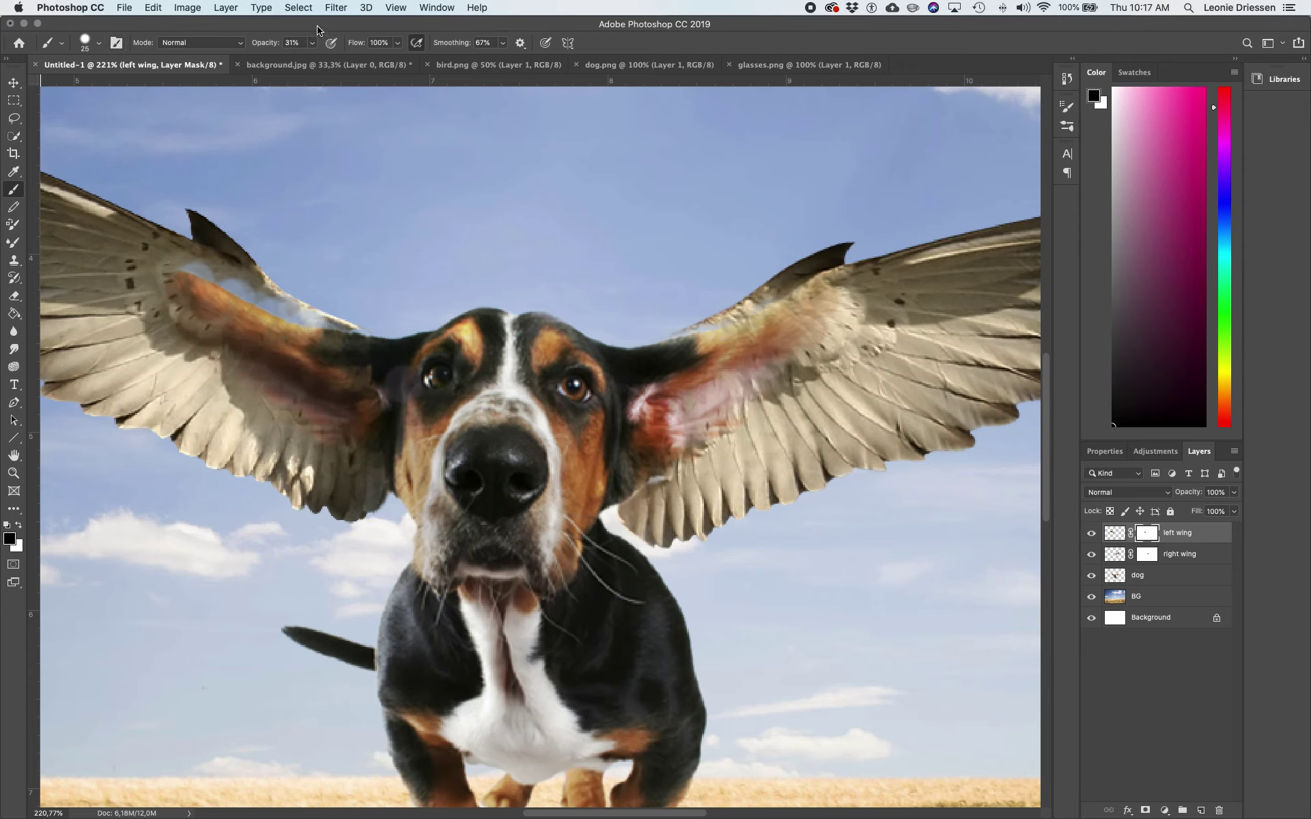
left_click(20, 526)
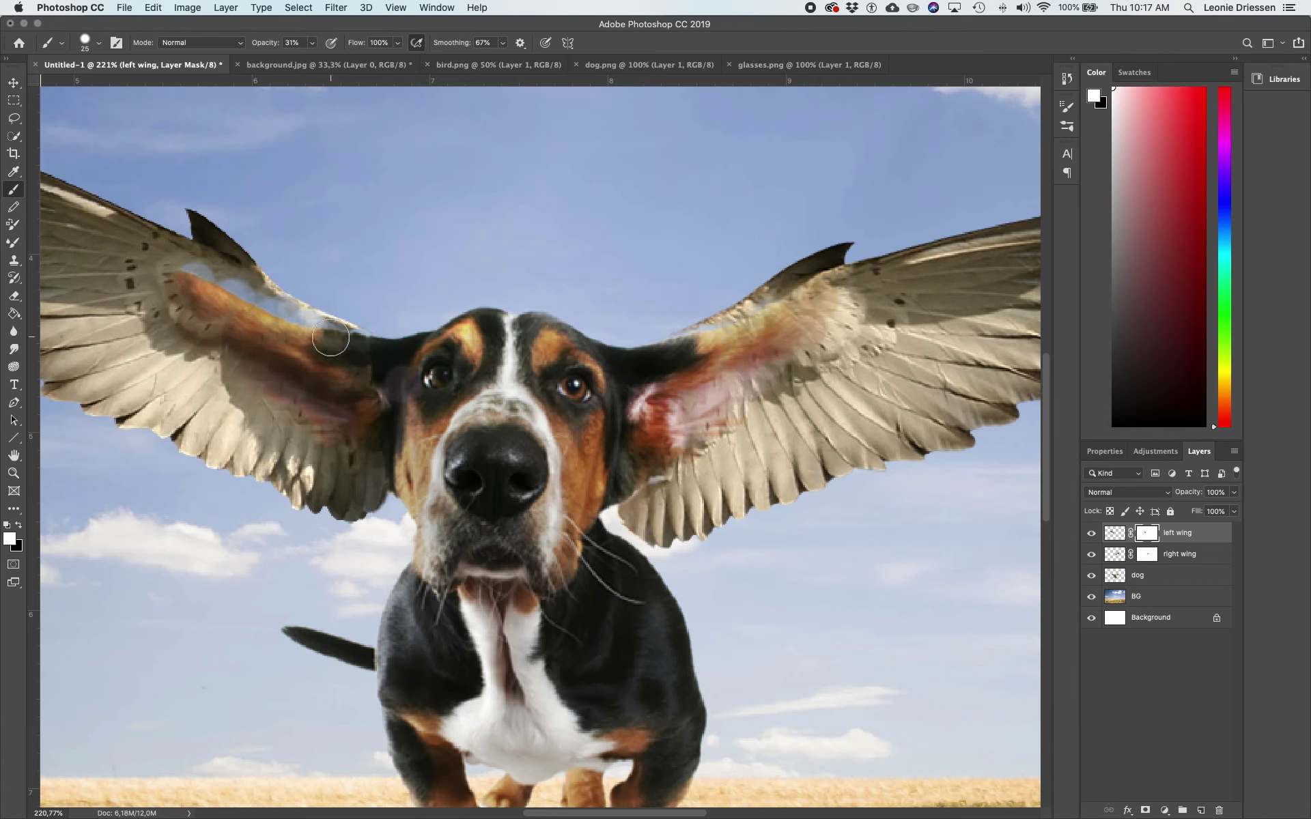
mouse_move(331, 337)
left_mouse_down()
mouse_move(239, 310)
mouse_move(232, 285)
mouse_move(187, 260)
mouse_move(374, 353)
mouse_move(172, 270)
mouse_move(201, 270)
mouse_move(149, 243)
mouse_move(379, 359)
mouse_move(282, 323)
left_mouse_up()
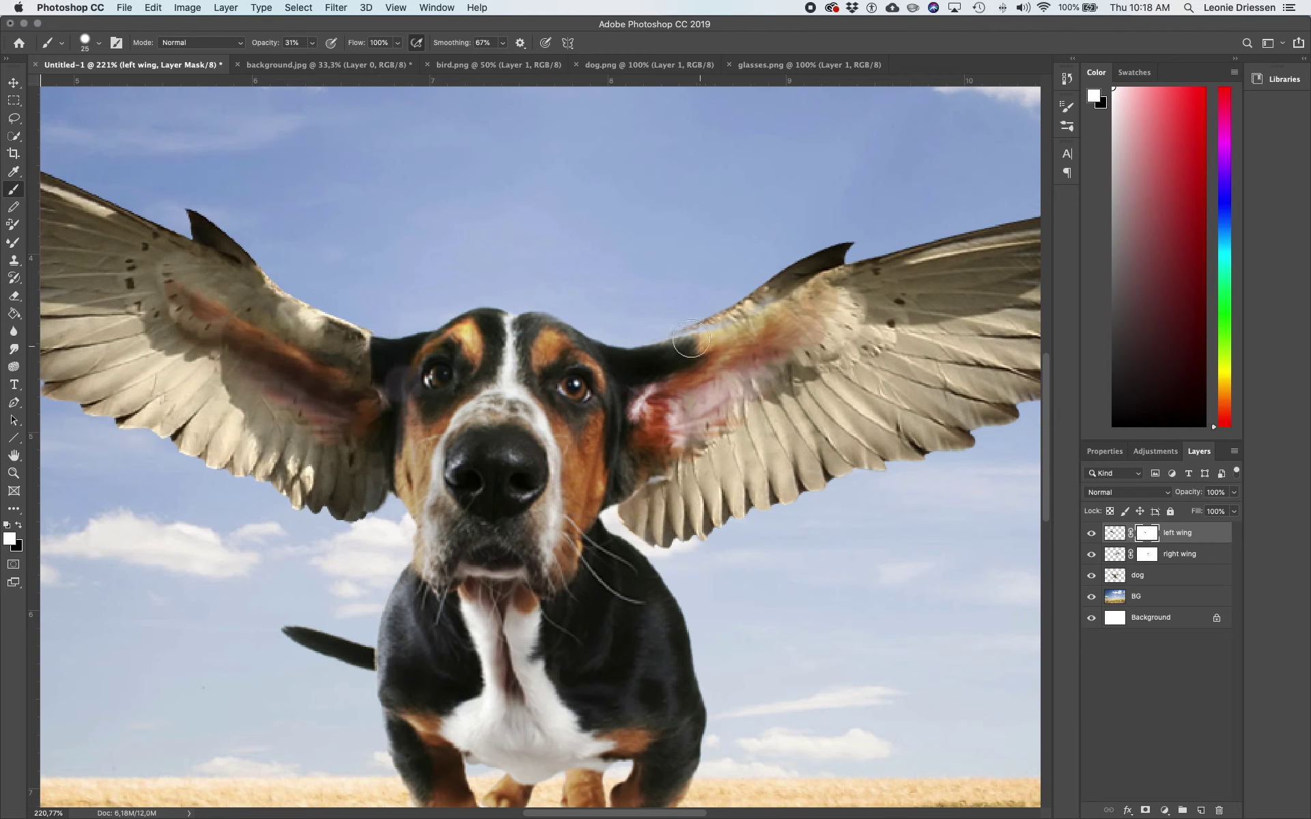
Paint white on the right wing's layer mask to restore the wing's upper edge above the ear.
left_click(1181, 555)
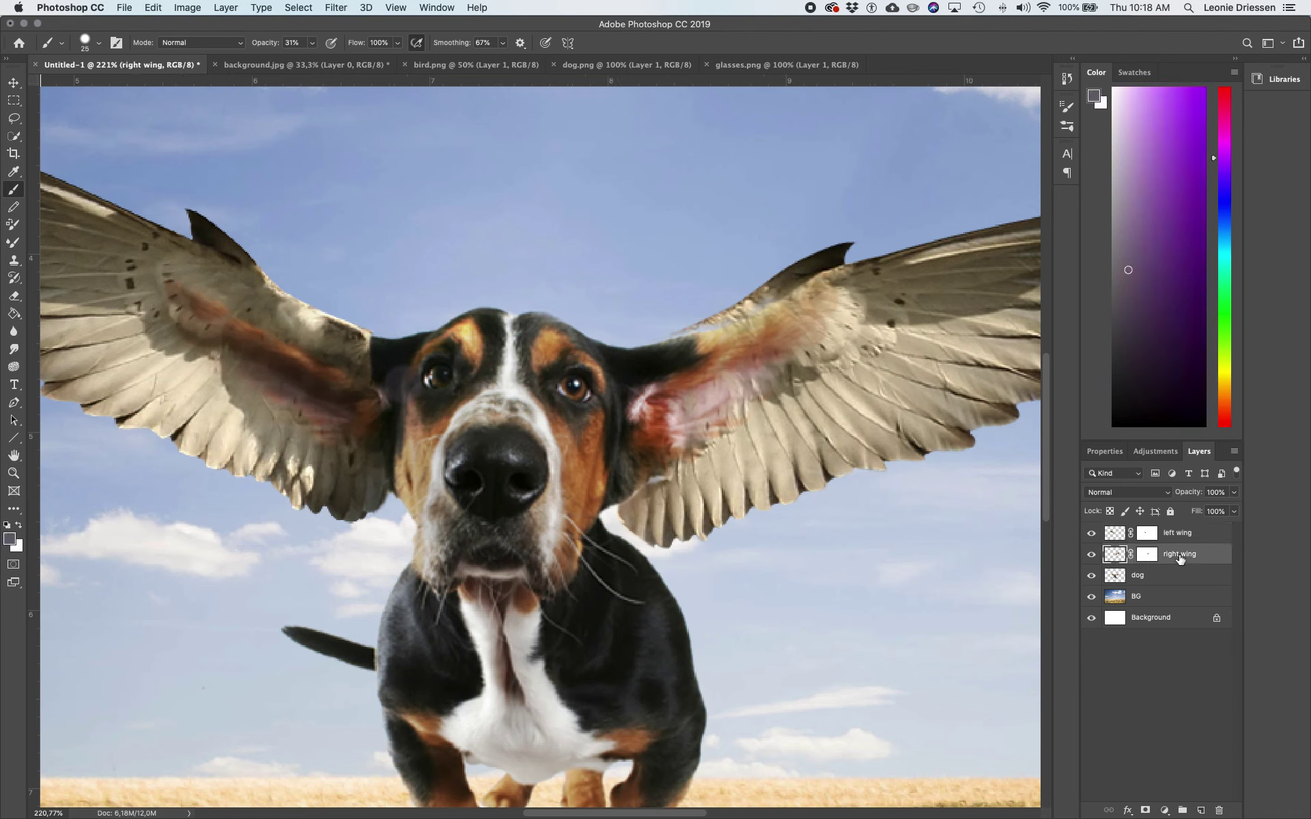
left_click(1147, 554)
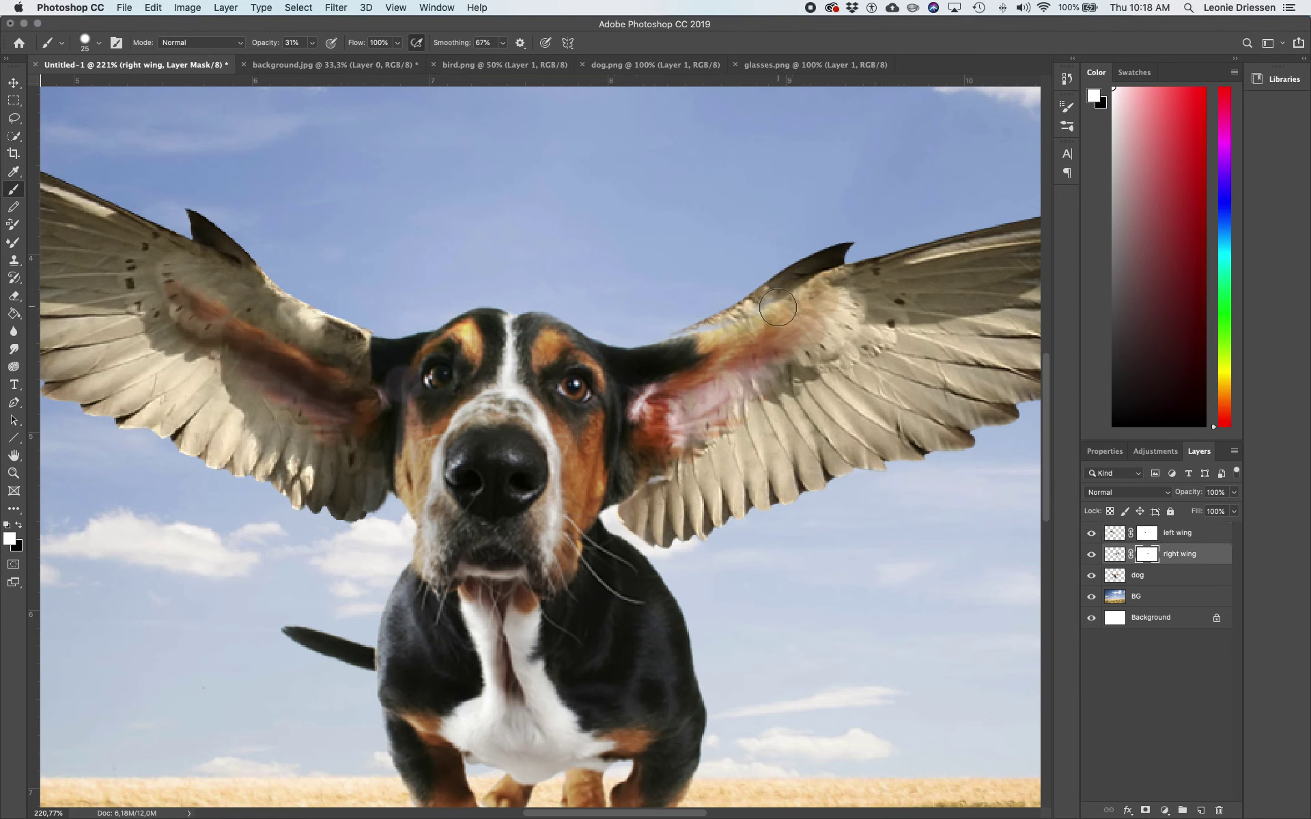
mouse_move(776, 307)
left_mouse_down()
mouse_move(638, 372)
mouse_move(809, 295)
mouse_move(740, 348)
mouse_move(733, 332)
mouse_move(802, 314)
mouse_move(717, 327)
mouse_move(699, 346)
mouse_move(741, 331)
mouse_move(654, 356)
mouse_move(748, 335)
mouse_move(695, 343)
left_mouse_up()
key("super+0")
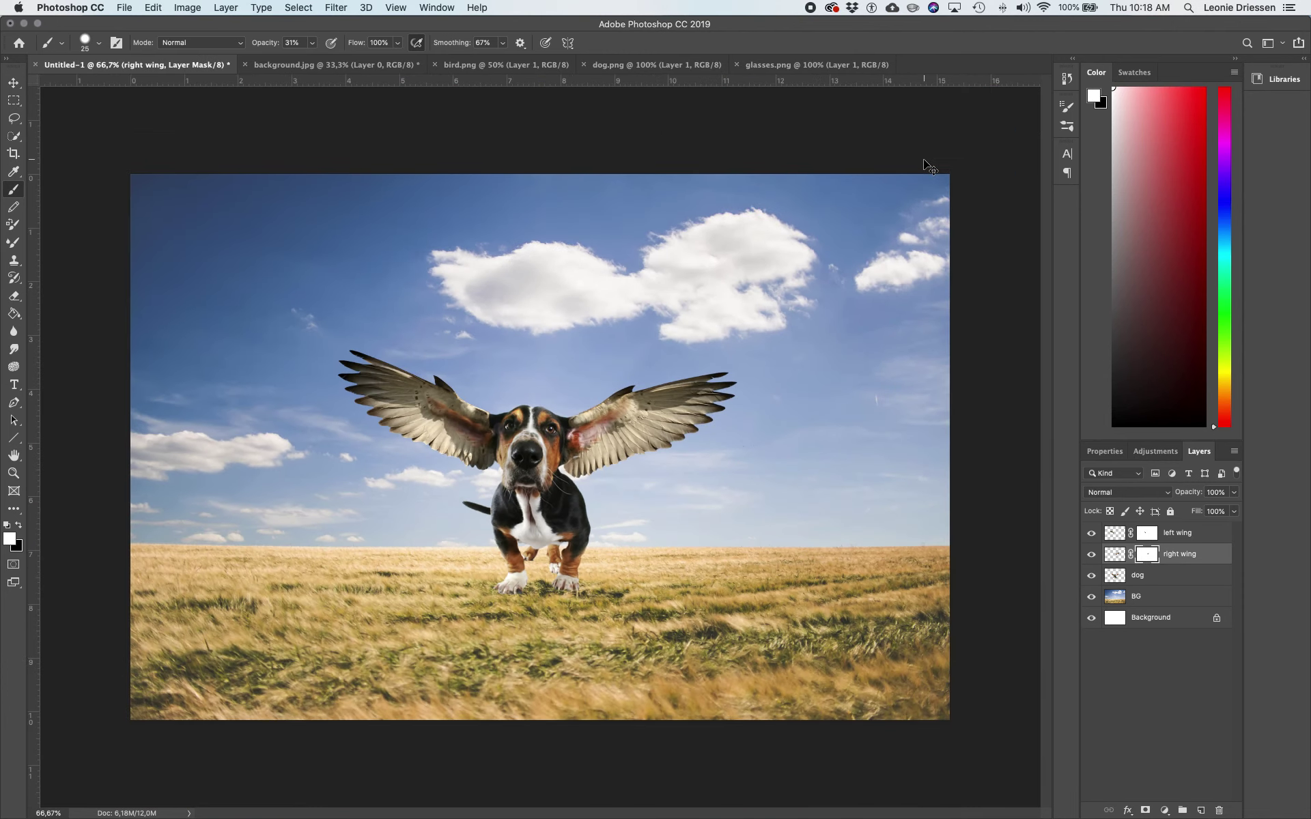